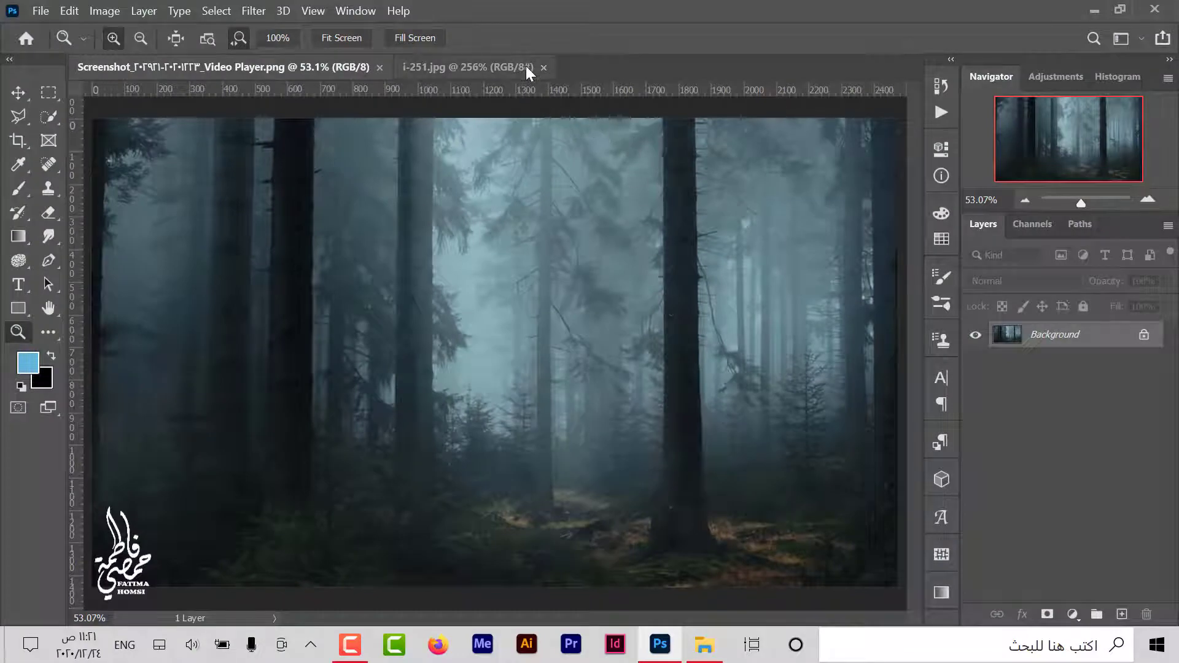
# In i-251.jpg, unlock the layer, select the white with Color Range, and hide it with an inverted mask.
pyautogui.click(526, 72)
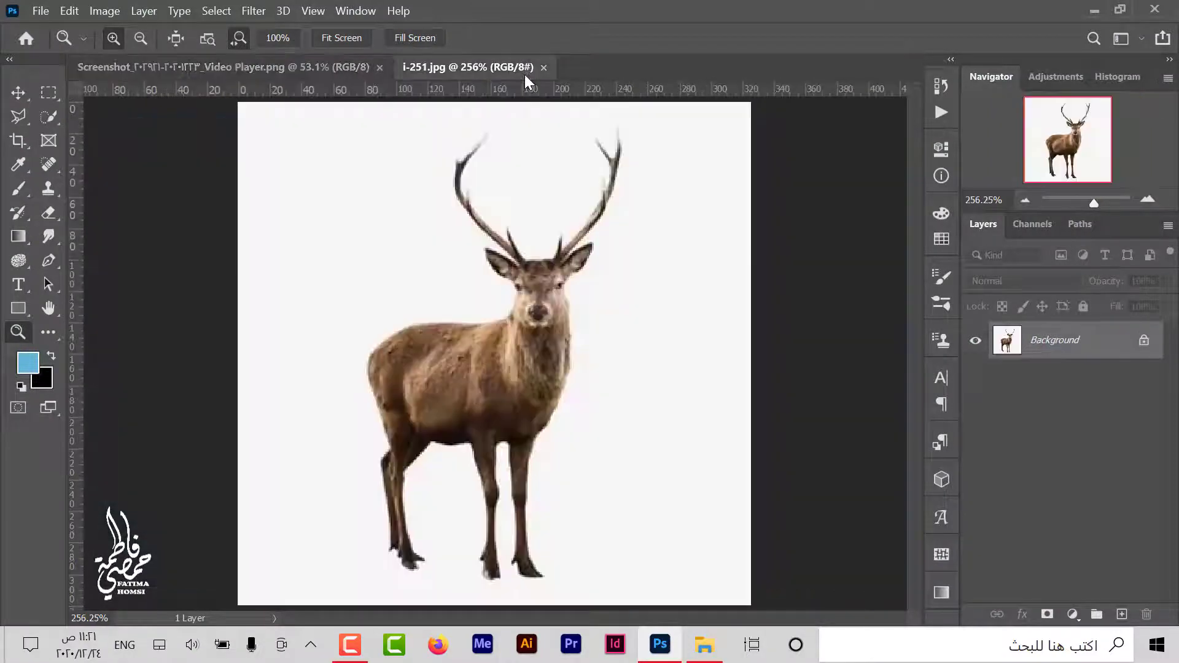
pyautogui.click(1143, 340)
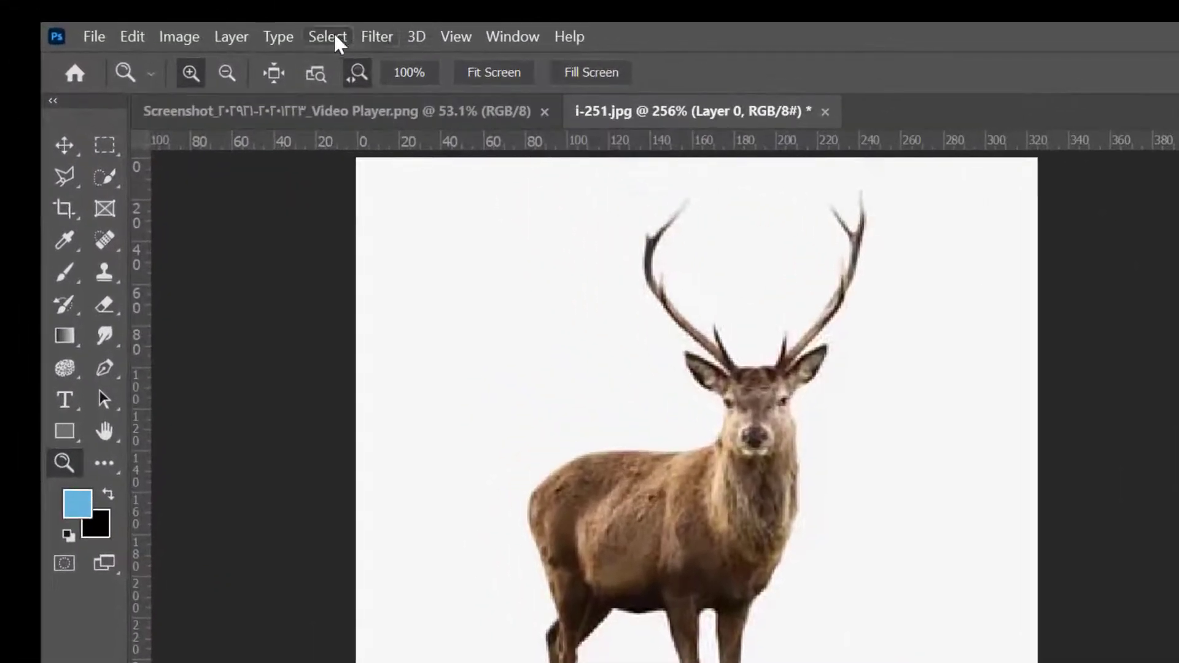
pyautogui.click(335, 36)
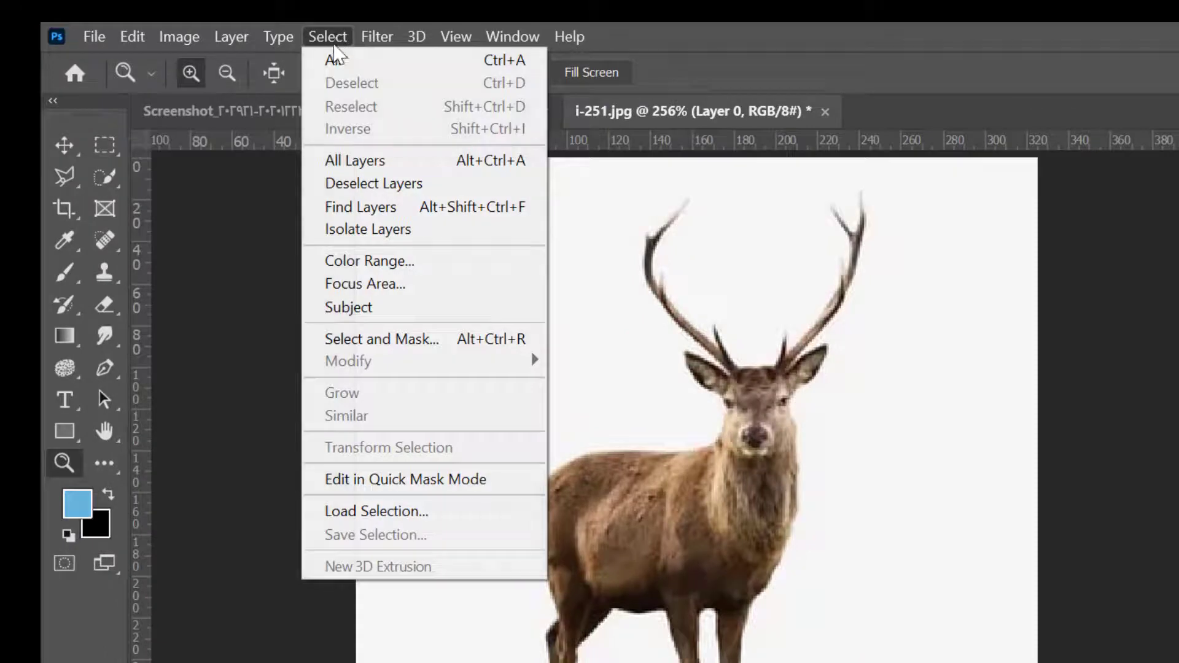
pyautogui.click(399, 269)
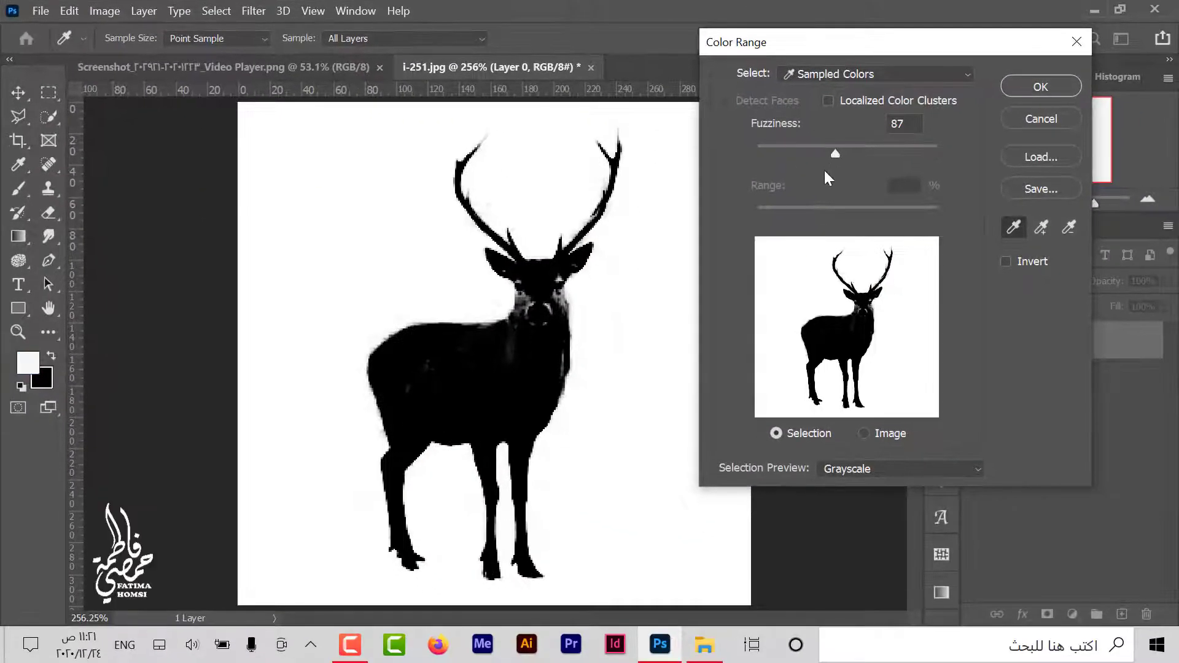
pyautogui.click(1025, 86)
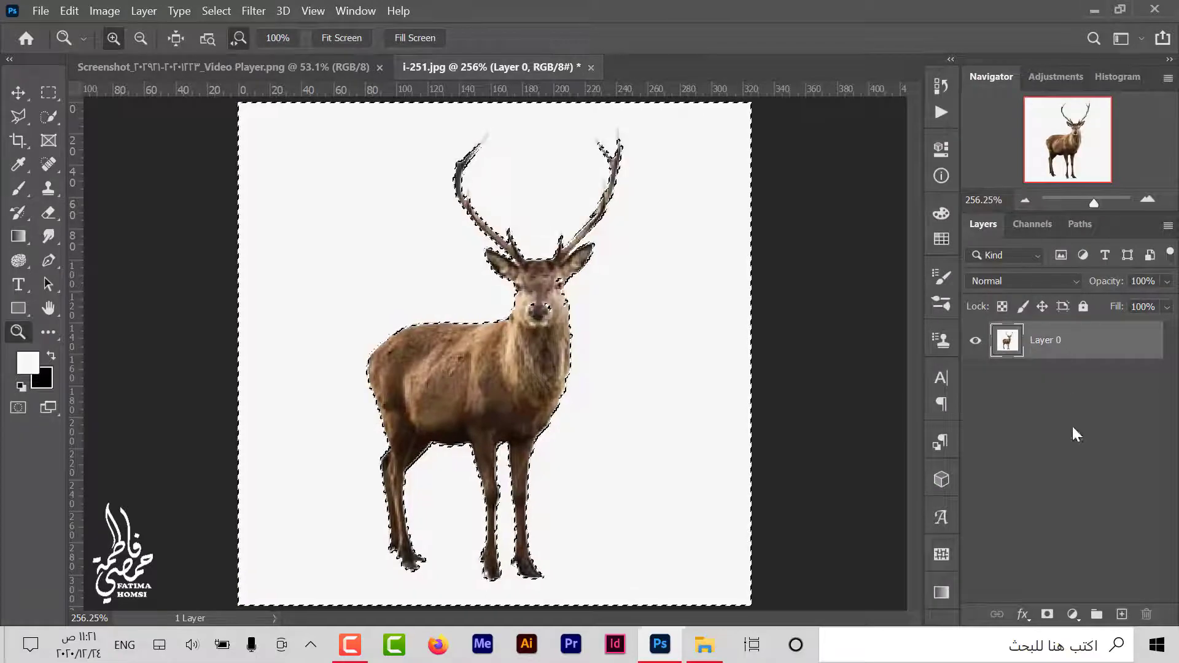
pyautogui.click(1047, 614)
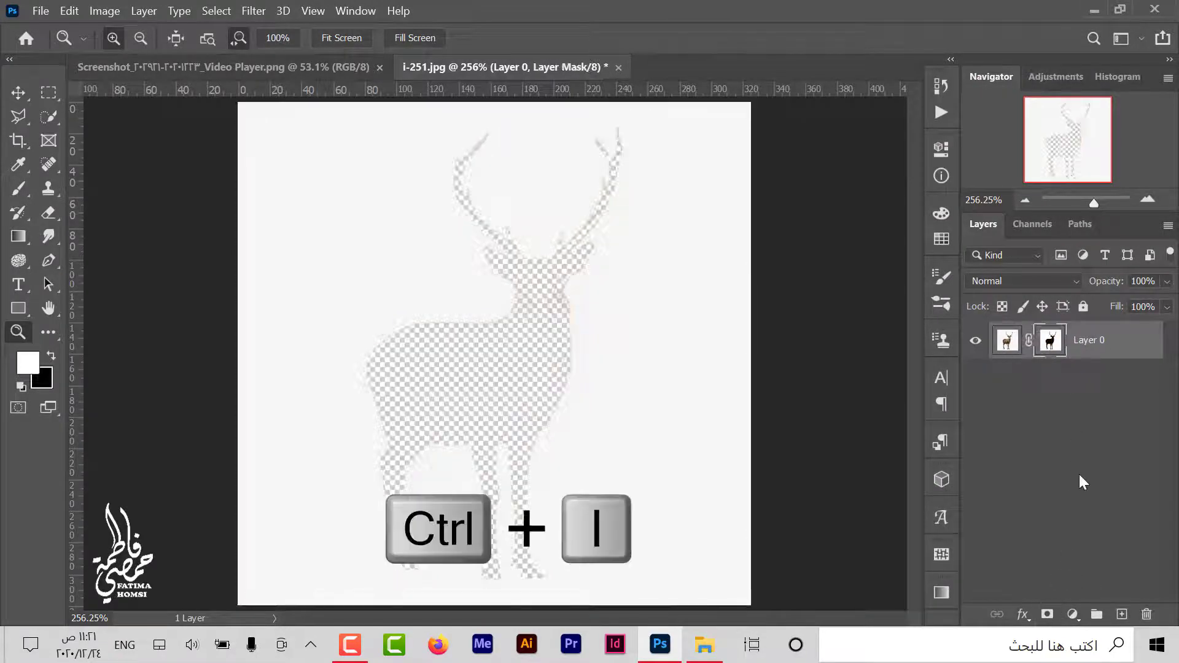
pyautogui.hotkey('ctrl', 'i')
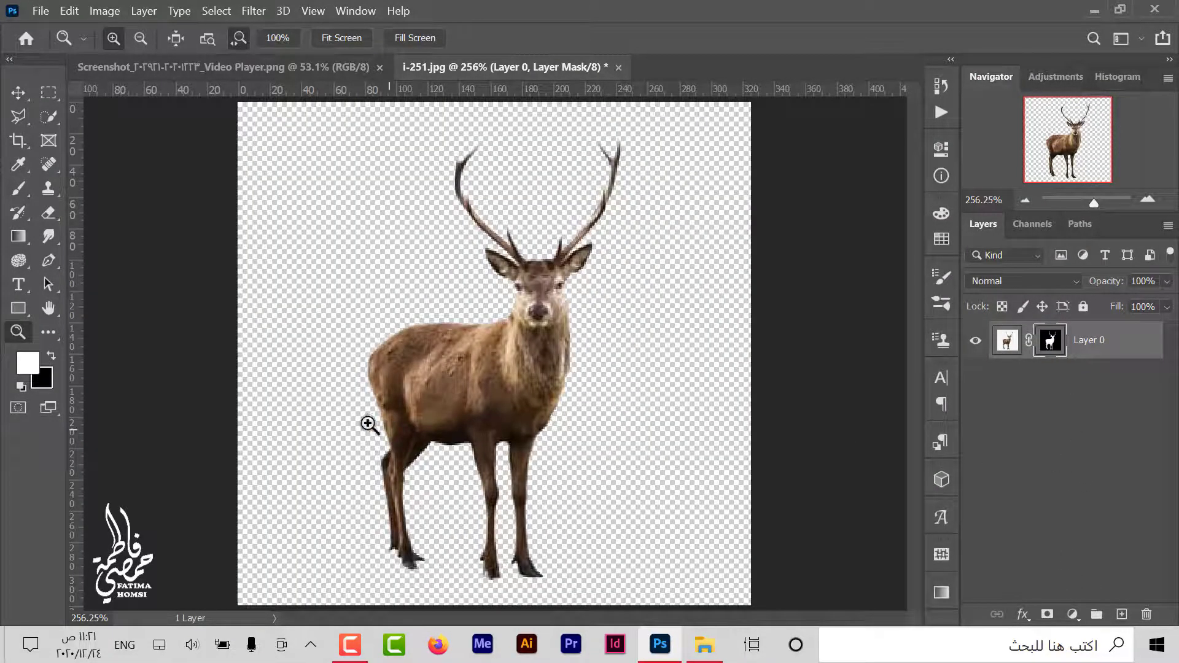
# Move the cut-out deer into the forest photo, enlarge it, and set it on the central path.
pyautogui.click(18, 93)
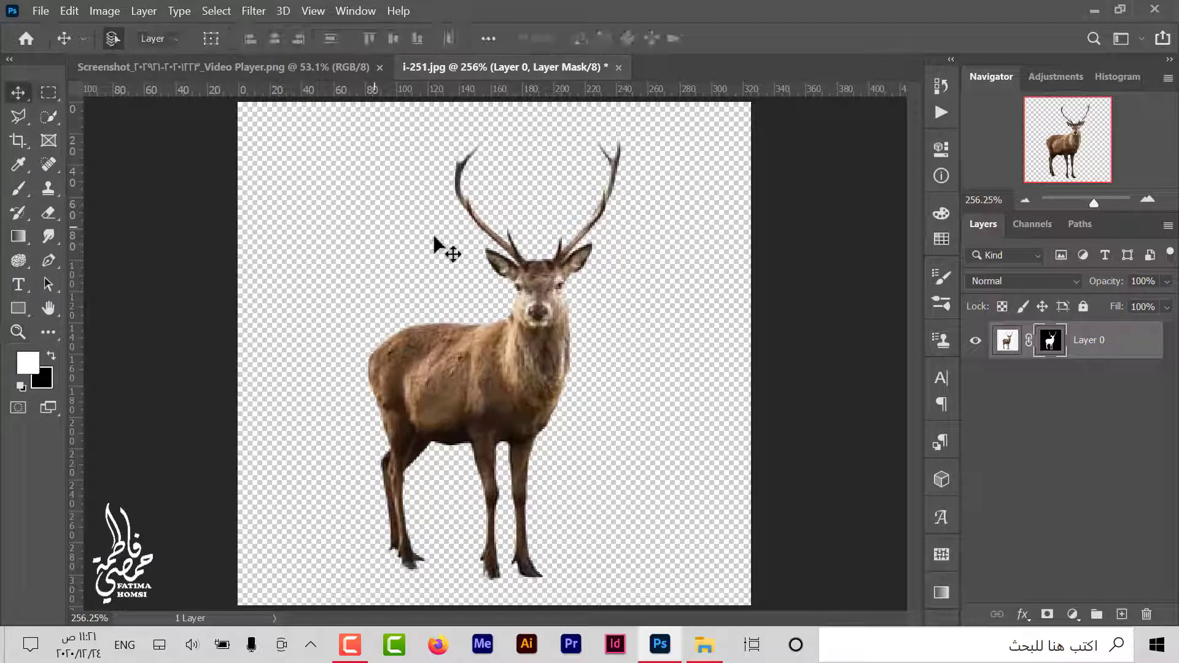
pyautogui.moveTo(489, 350)
pyautogui.mouseDown()
pyautogui.moveTo(334, 61)
pyautogui.moveTo(566, 482)
pyautogui.mouseUp()
pyautogui.hotkey('ctrl', 't')
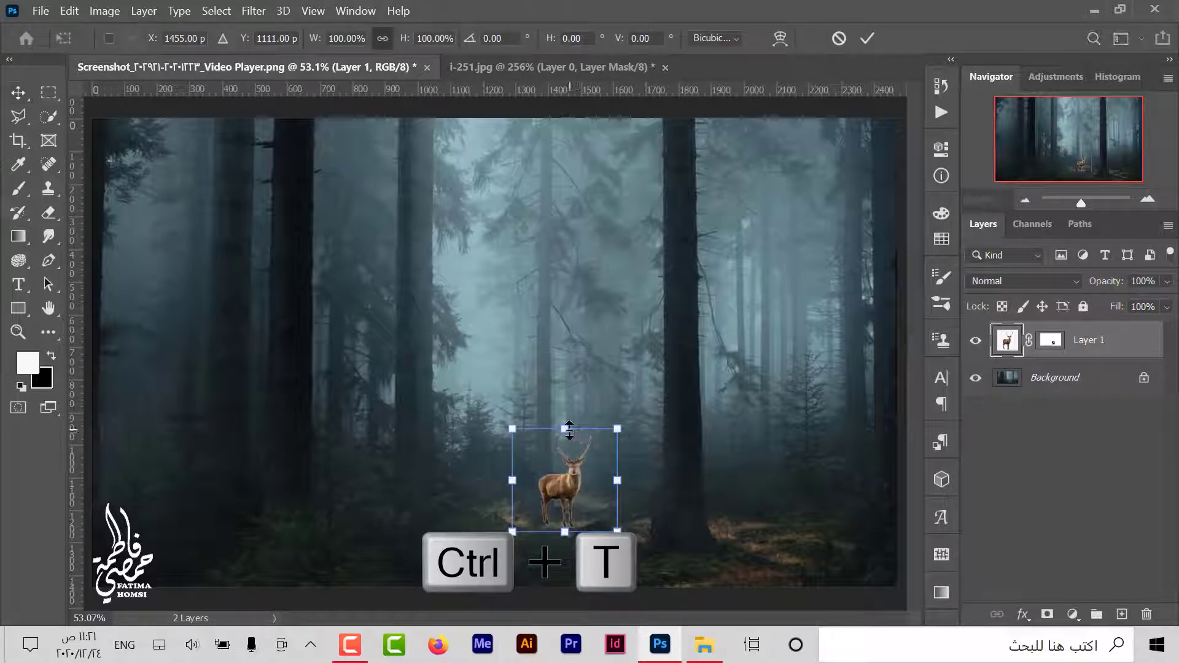
pyautogui.moveTo(565, 429); pyautogui.dragTo(566, 262)
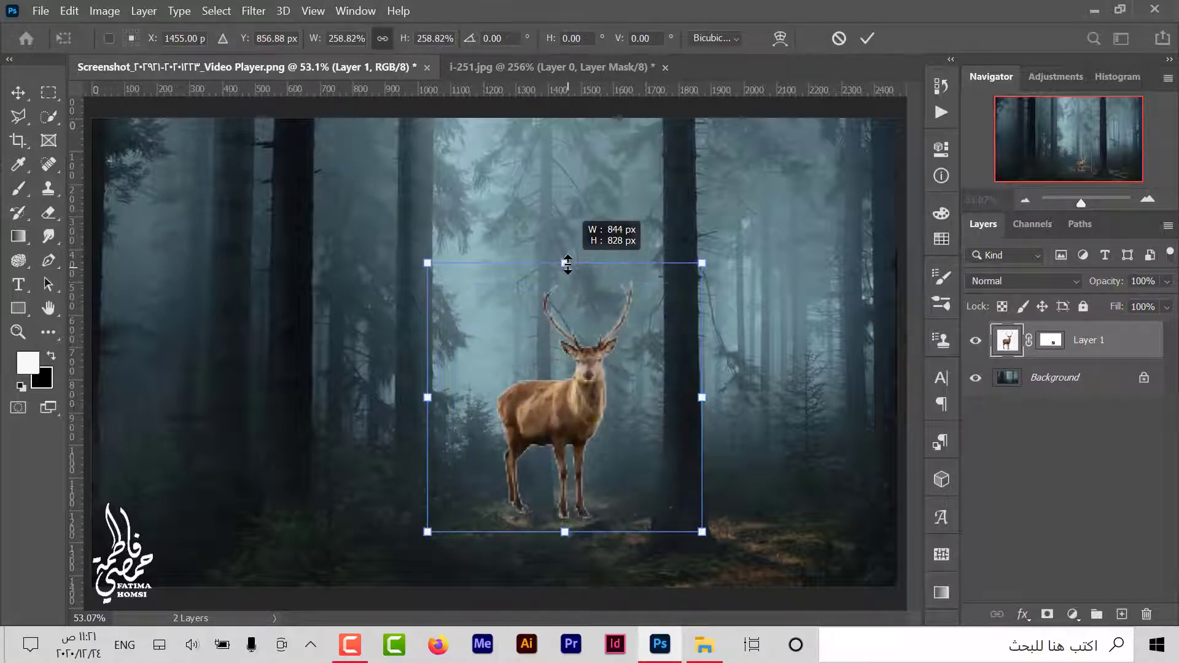
pyautogui.moveTo(567, 369); pyautogui.dragTo(572, 399)
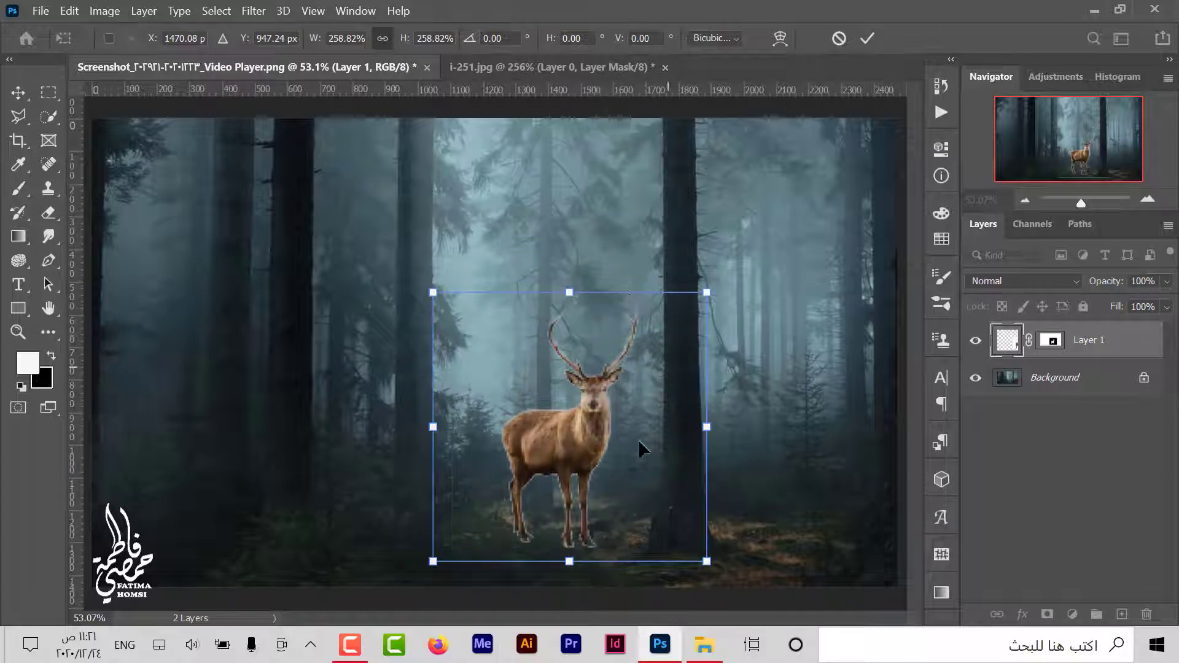
pyautogui.moveTo(578, 471); pyautogui.dragTo(581, 472)
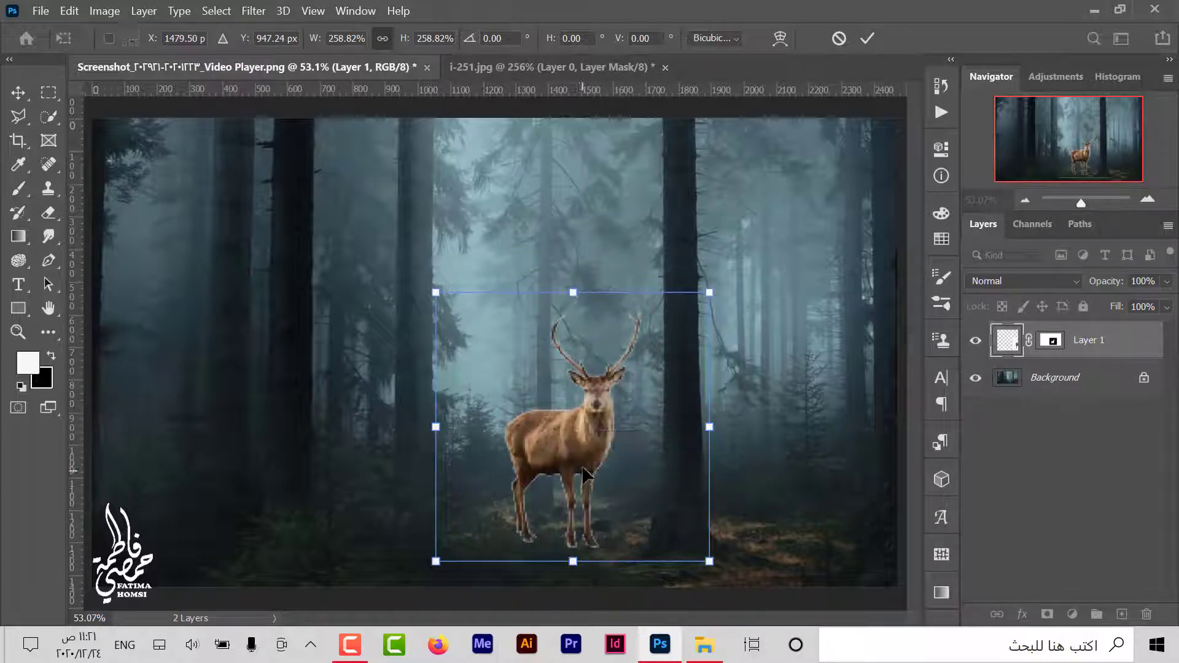
pyautogui.click(875, 36)
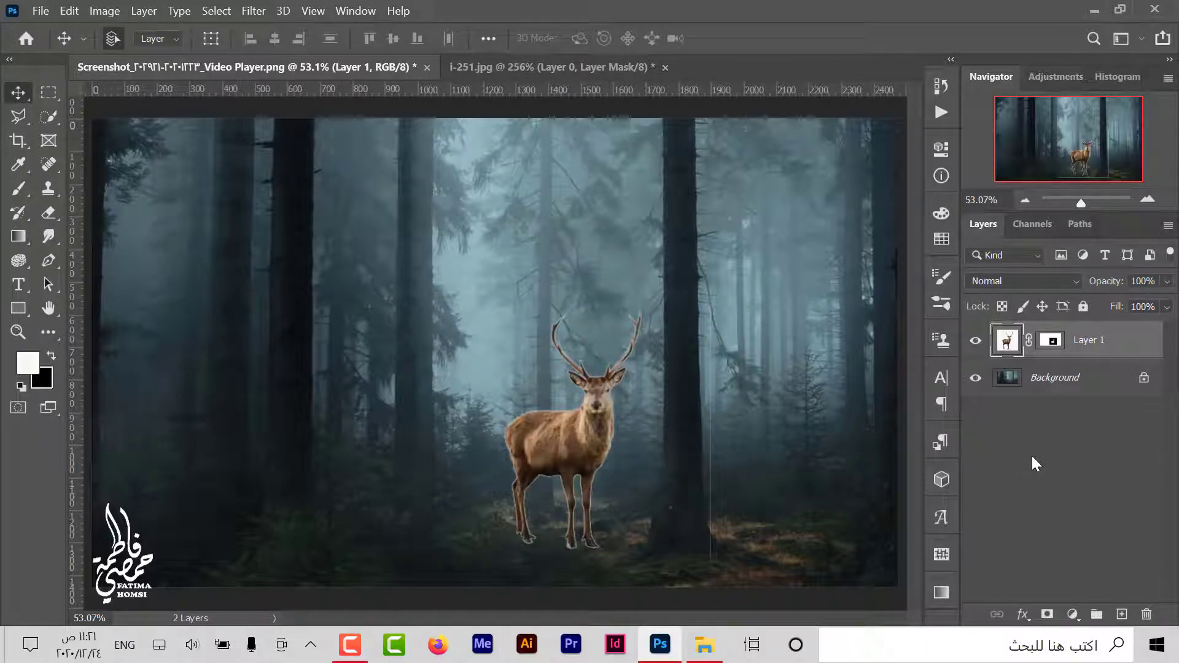
# Add an Invert adjustment layer clipped to the deer layer.
pyautogui.click(1071, 614)
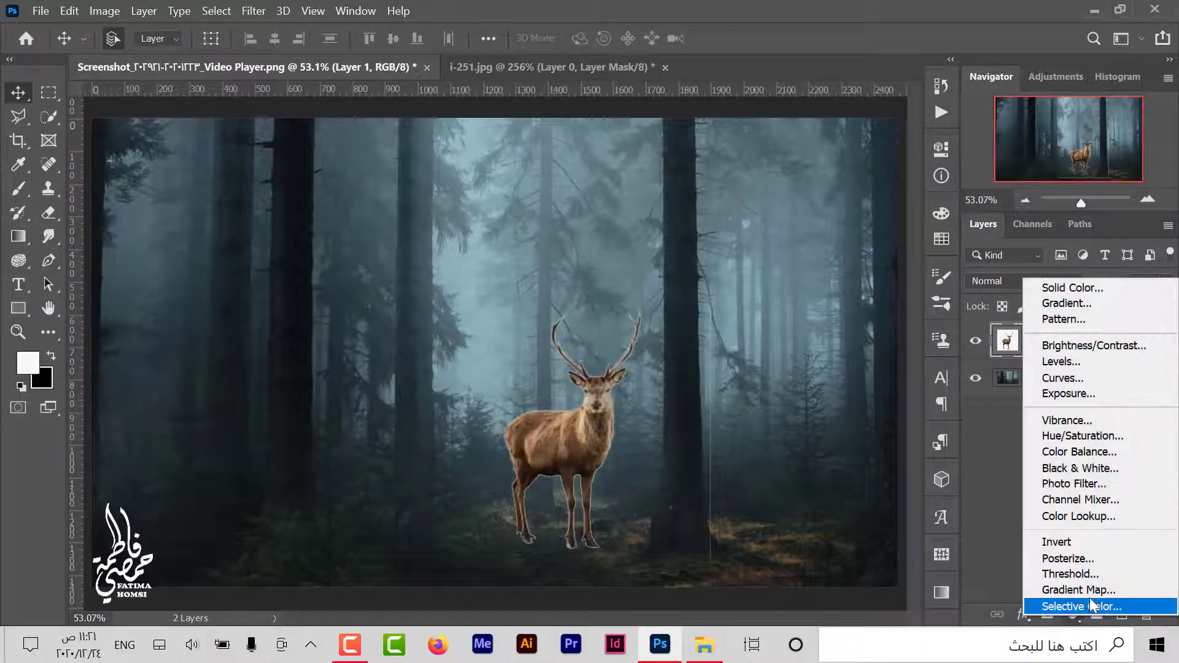
pyautogui.click(1129, 541)
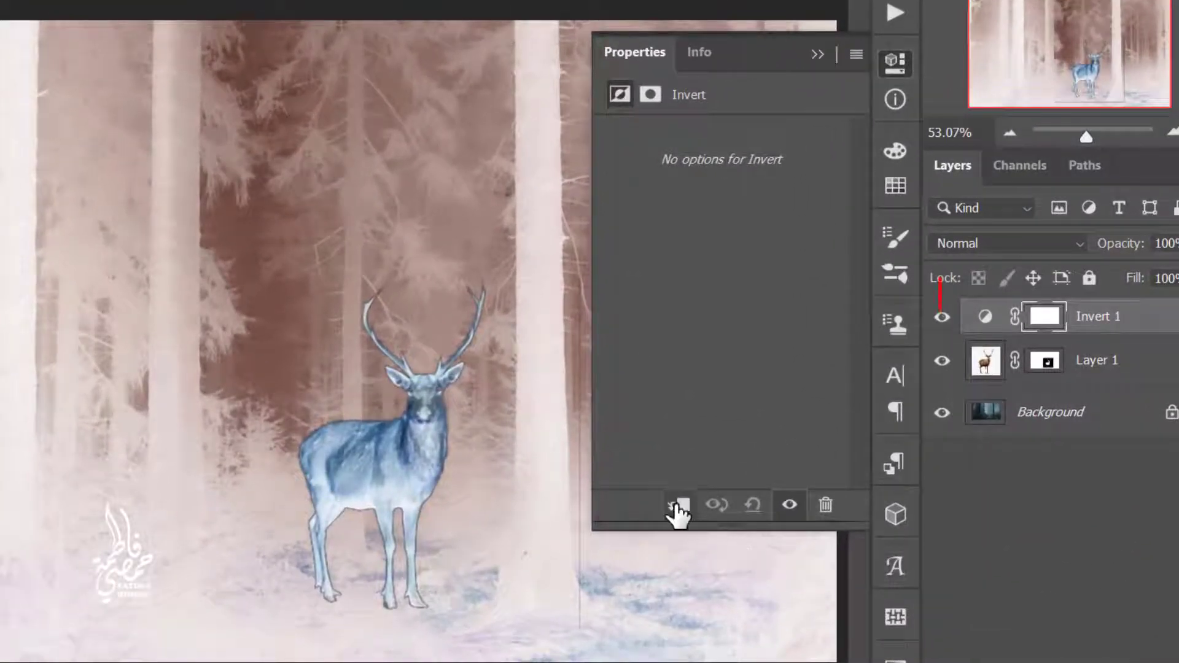
pyautogui.click(691, 500)
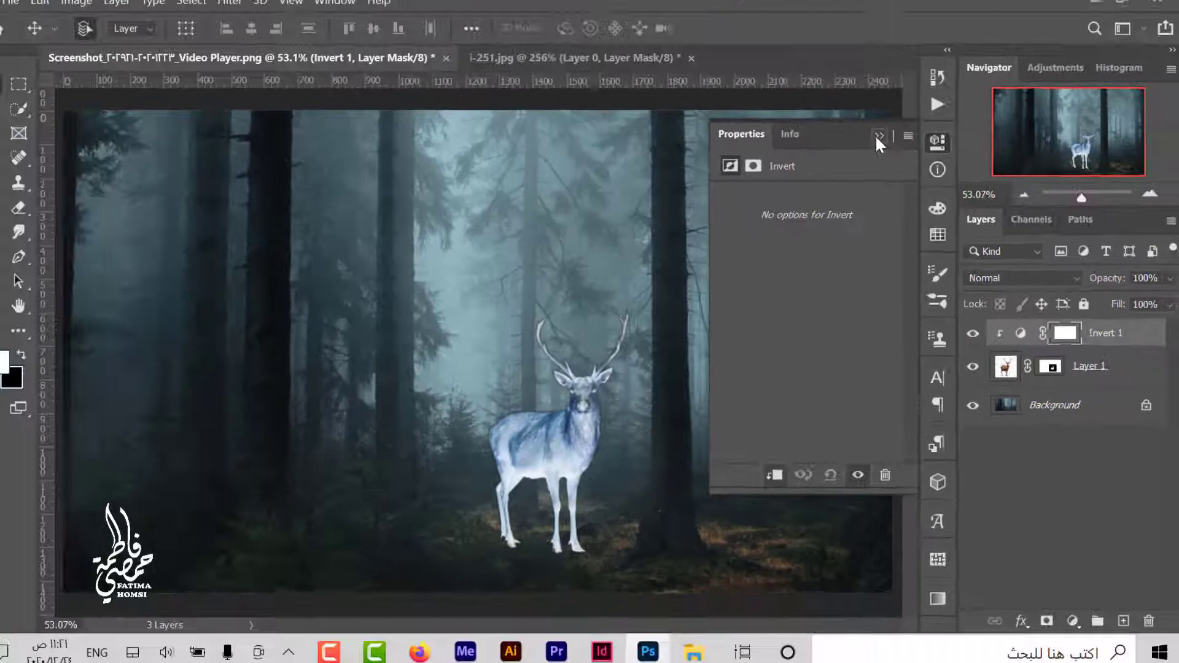
pyautogui.click(876, 134)
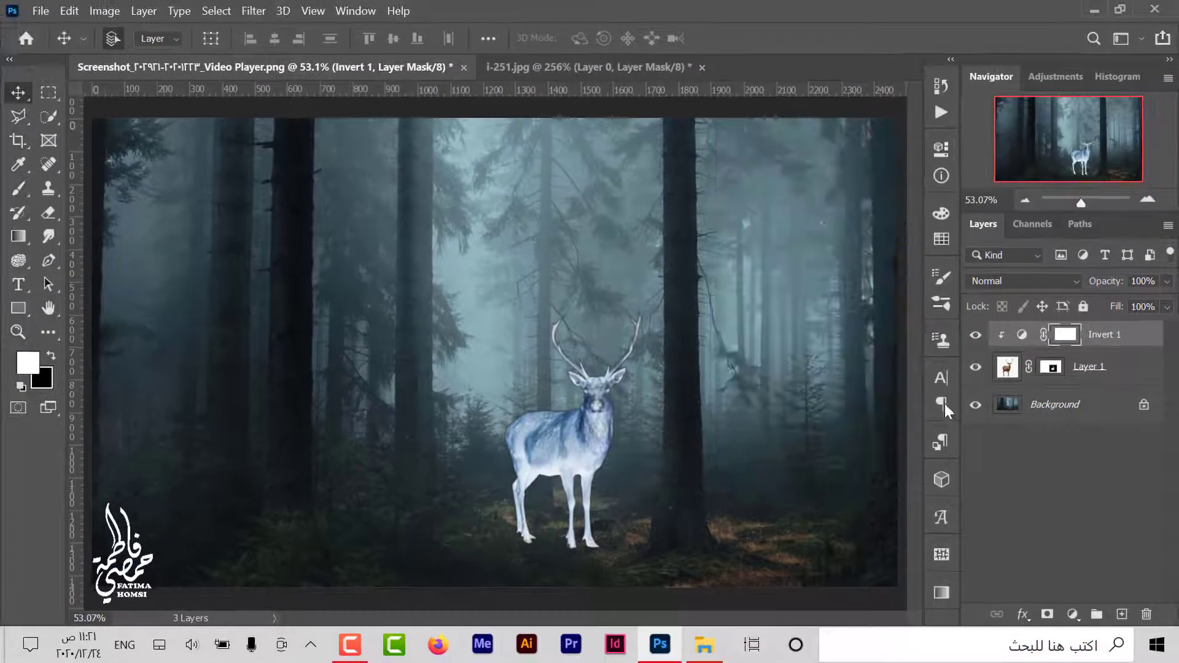
# Add a Black & White adjustment layer clipped to the deer.
pyautogui.click(1072, 614)
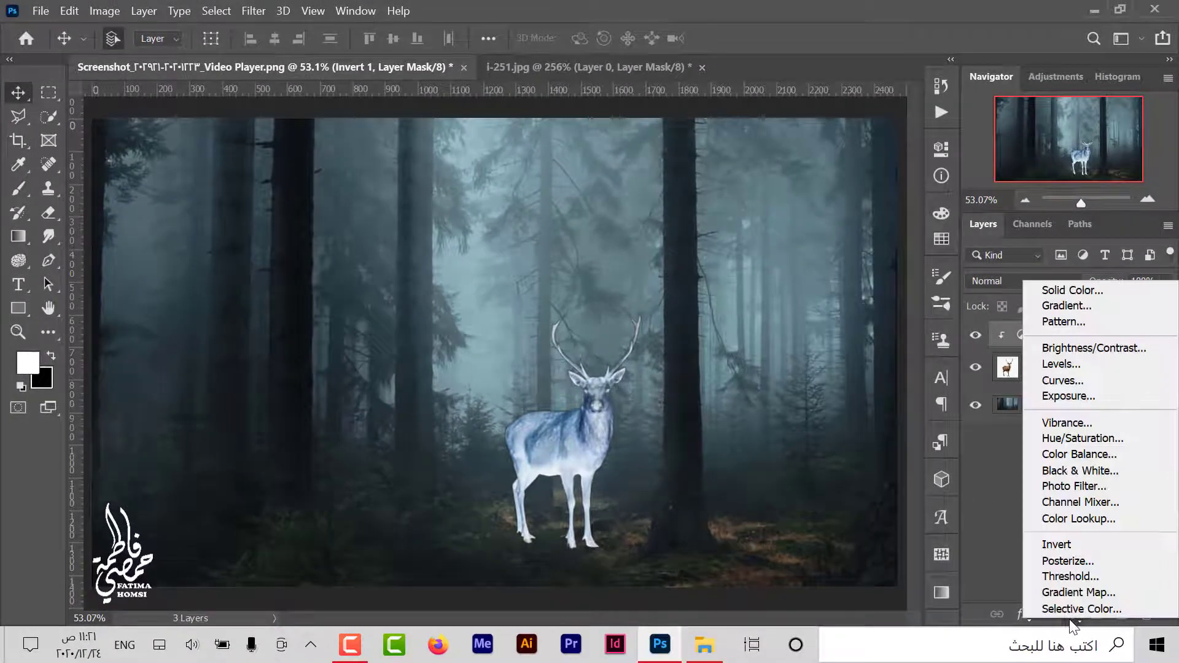
pyautogui.click(1122, 469)
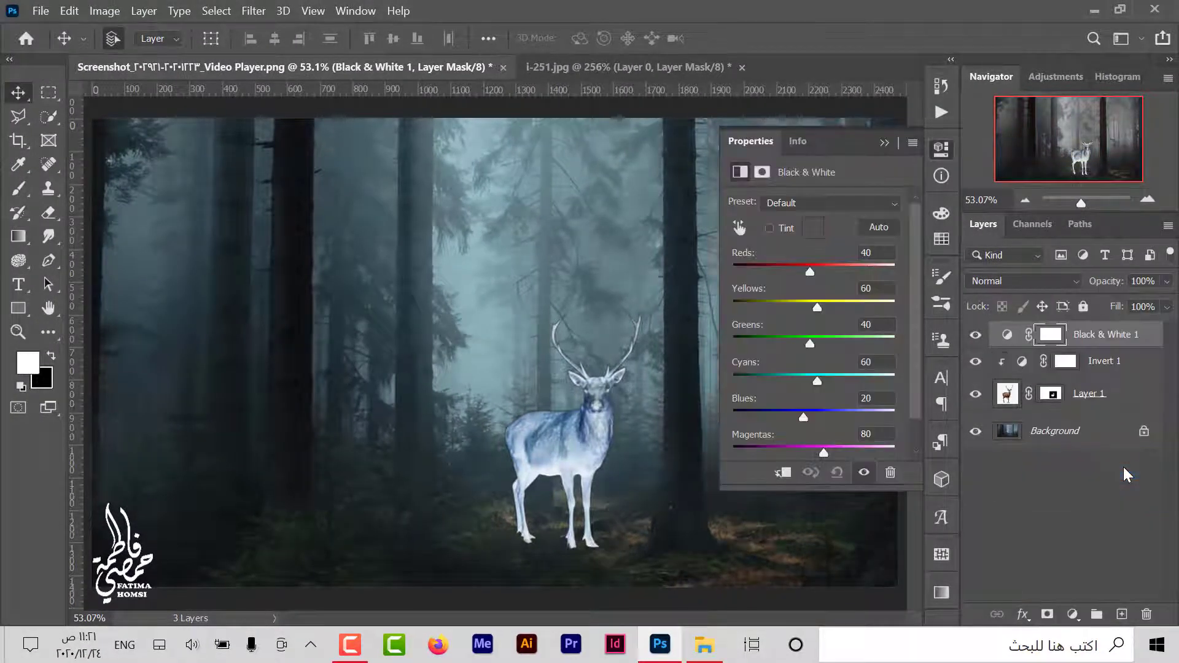
pyautogui.click(783, 472)
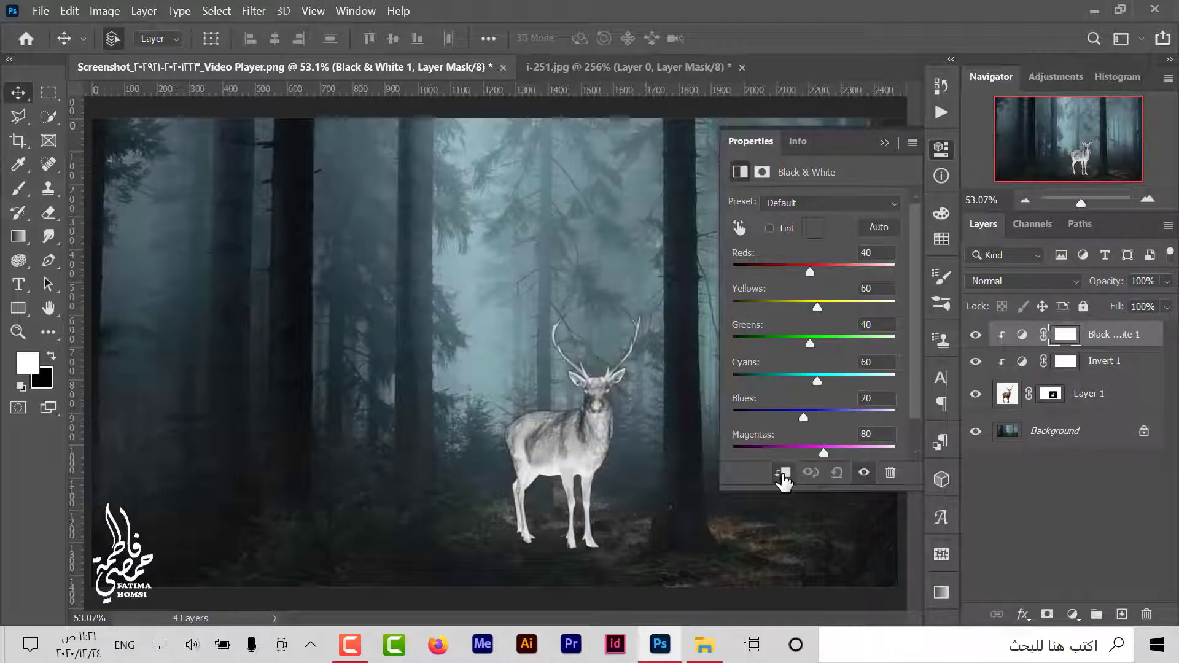
# Convert the deer and its two adjustment layers into one smart object.
pyautogui.click(886, 145)
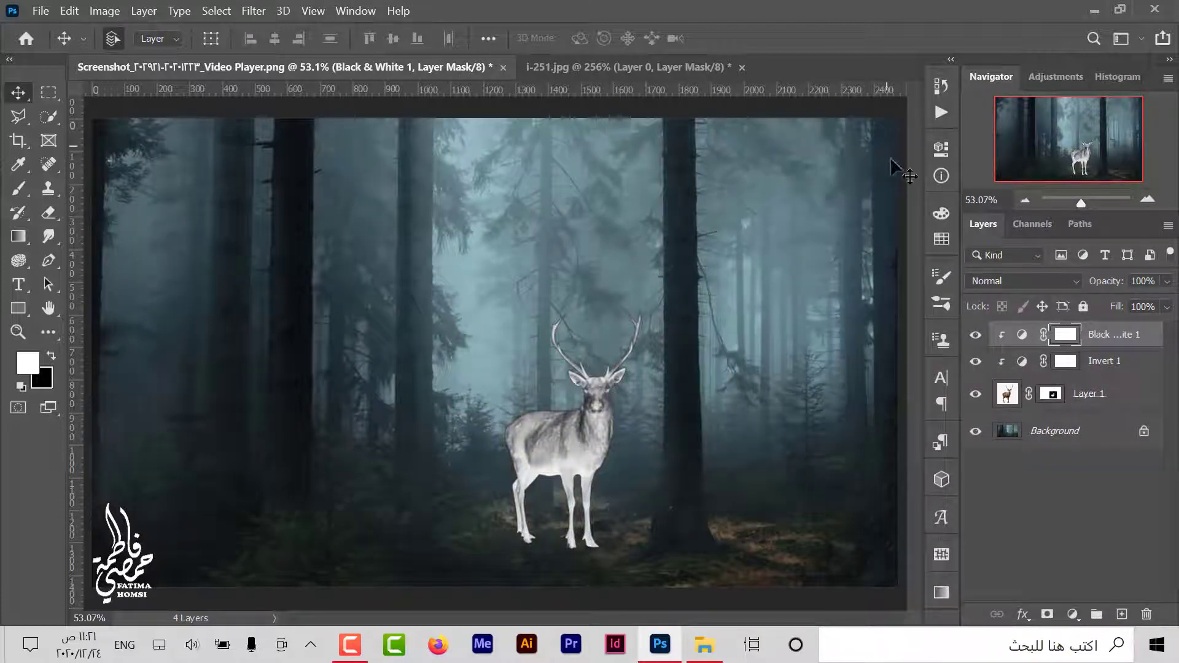
pyautogui.keyDown('shift'); pyautogui.click(1135, 402); pyautogui.keyUp('shift')
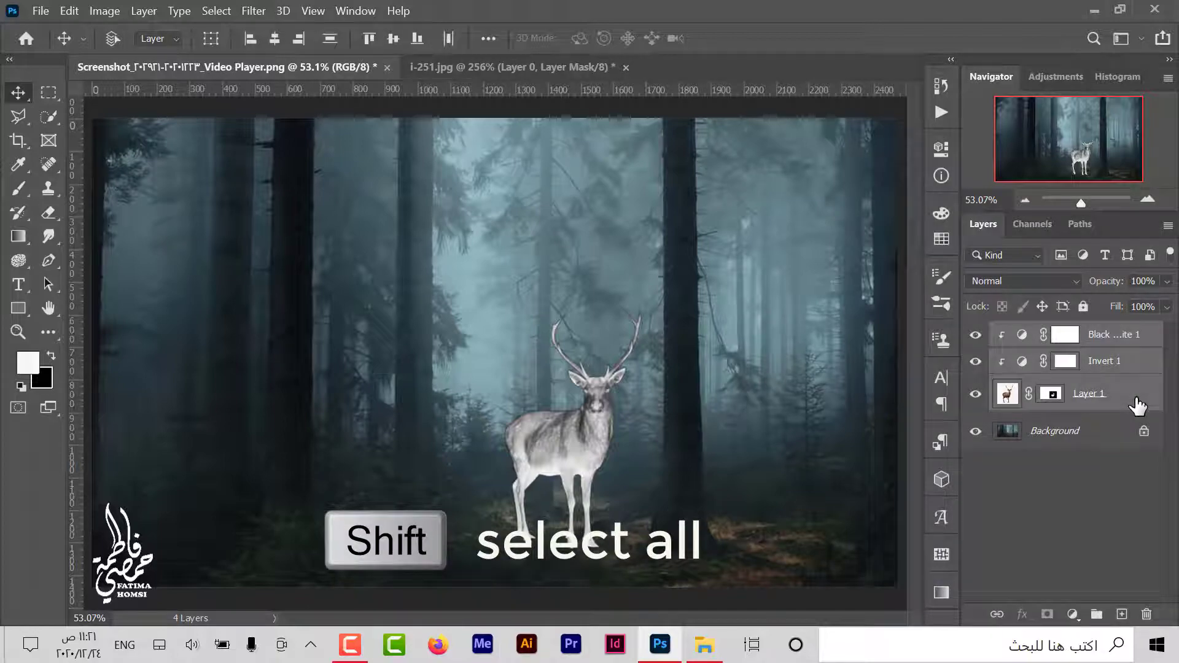
pyautogui.rightClick(1137, 398)
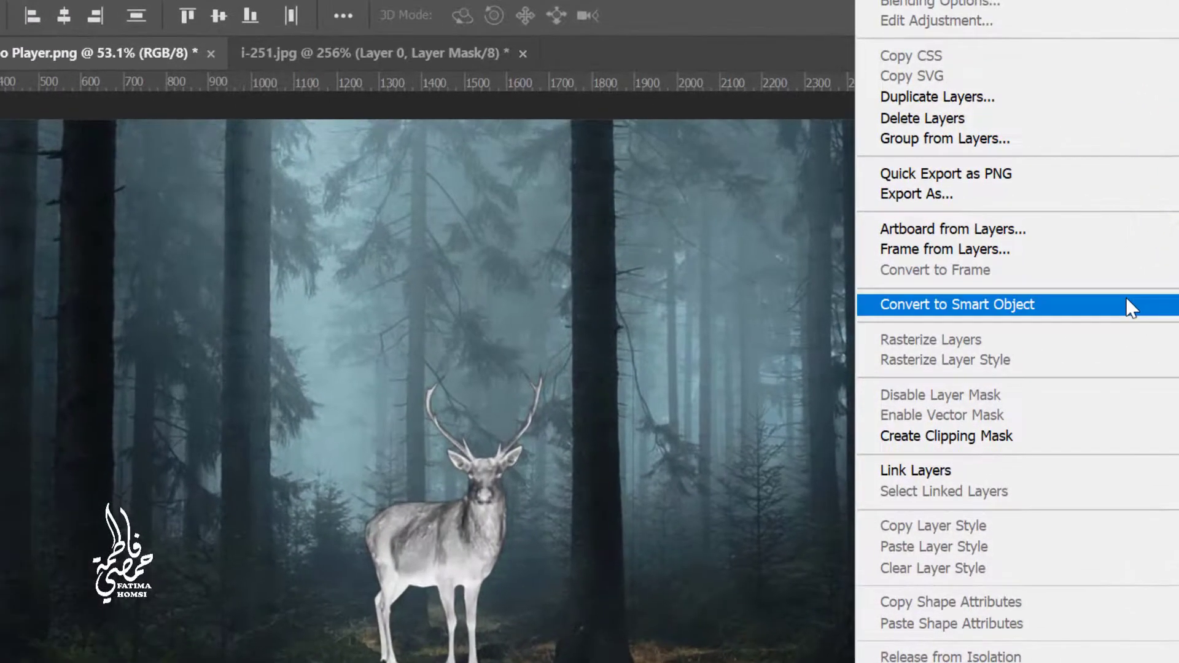
pyautogui.click(1126, 259)
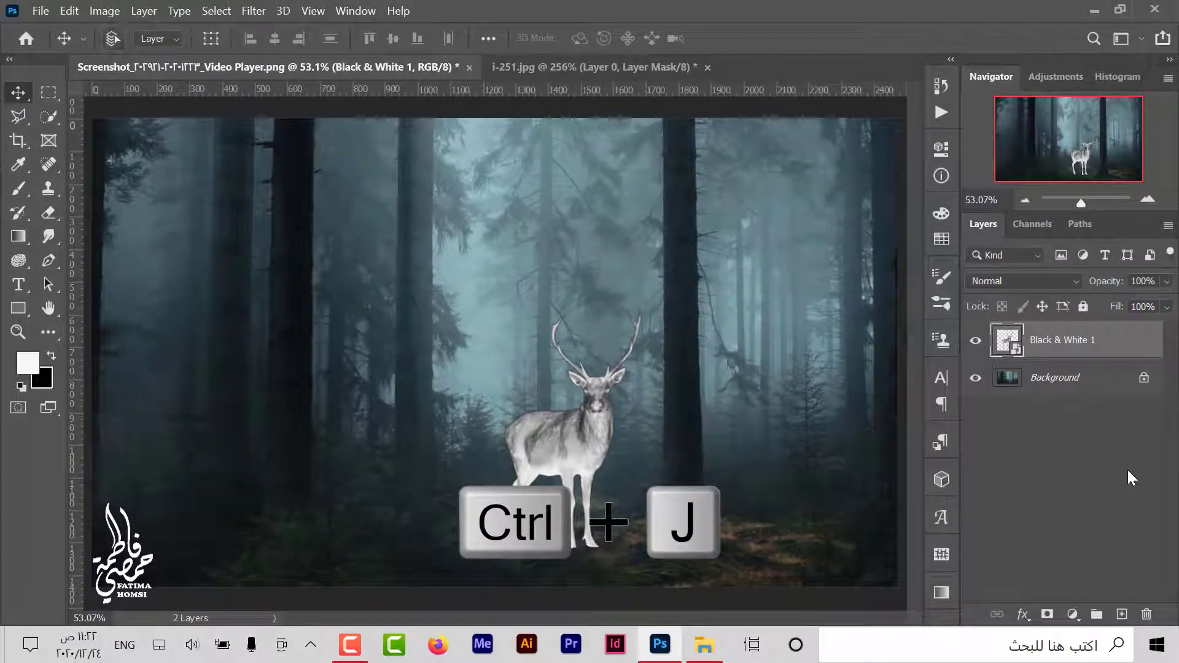
# Duplicate the deer smart object, name the copy 'glow', and hide it.
pyautogui.hotkey('ctrl', 'j')
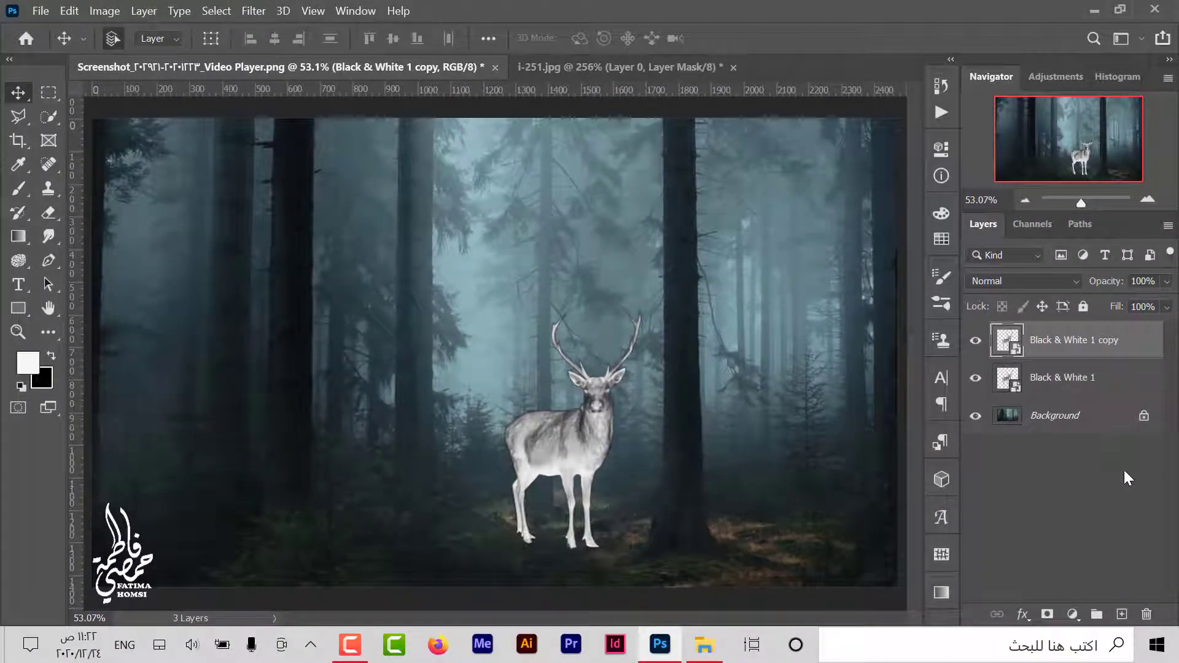
pyautogui.doubleClick(1068, 343)
pyautogui.write('d')
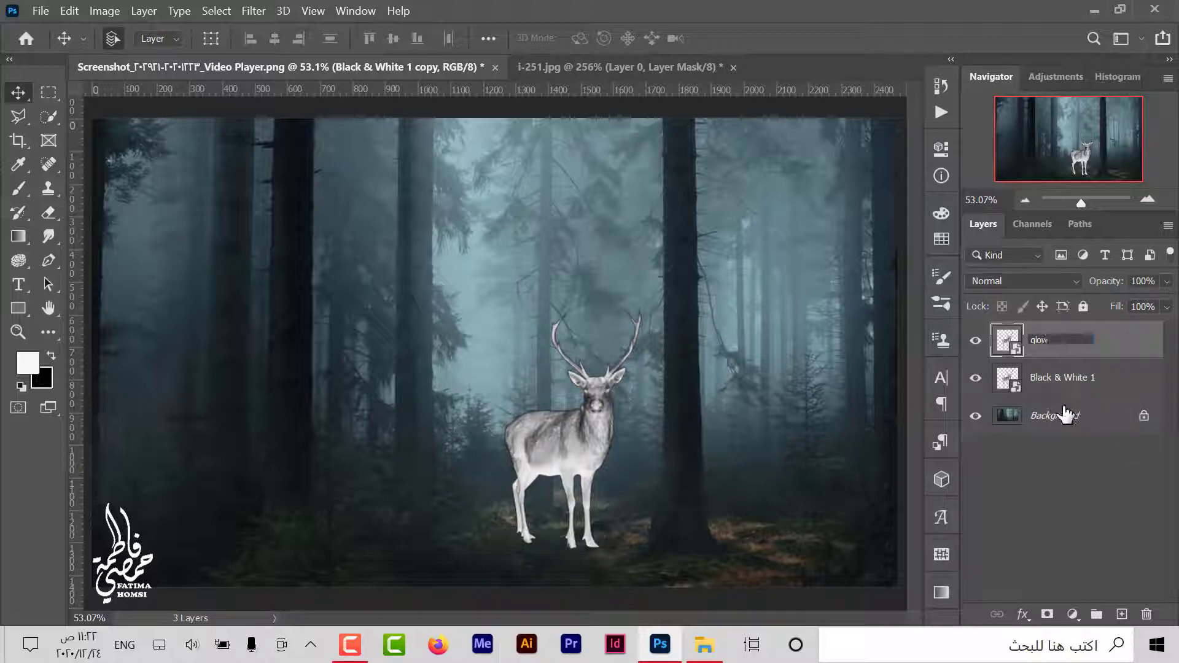
pyautogui.click(1063, 459)
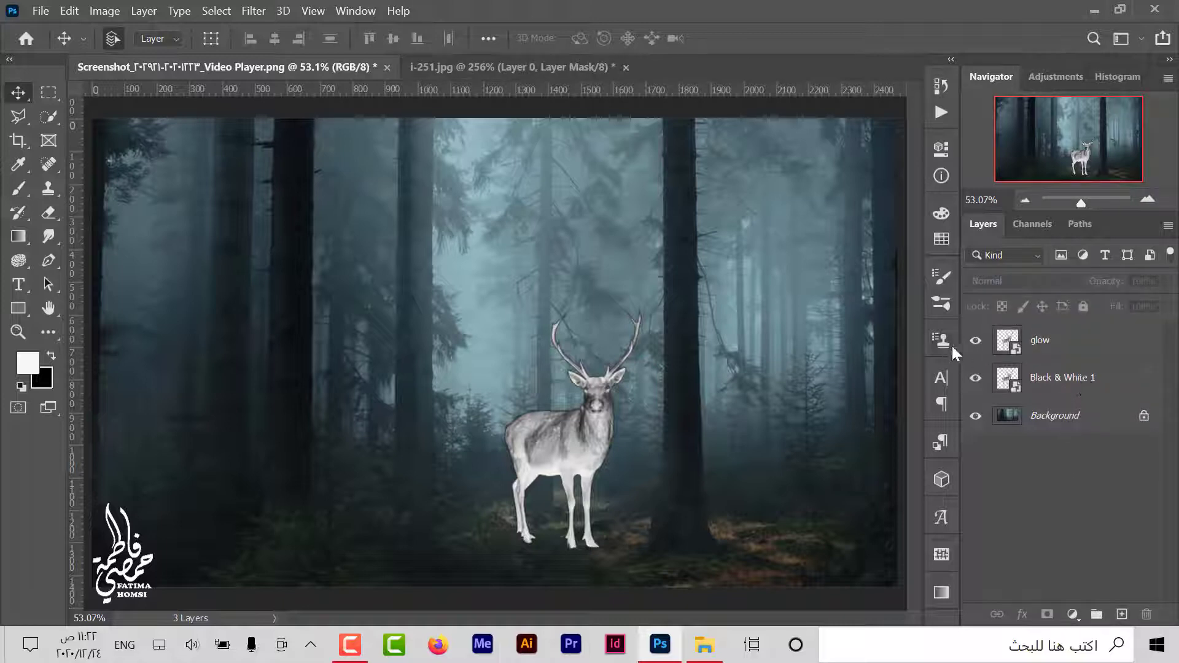
pyautogui.click(975, 341)
pyautogui.click(1062, 380)
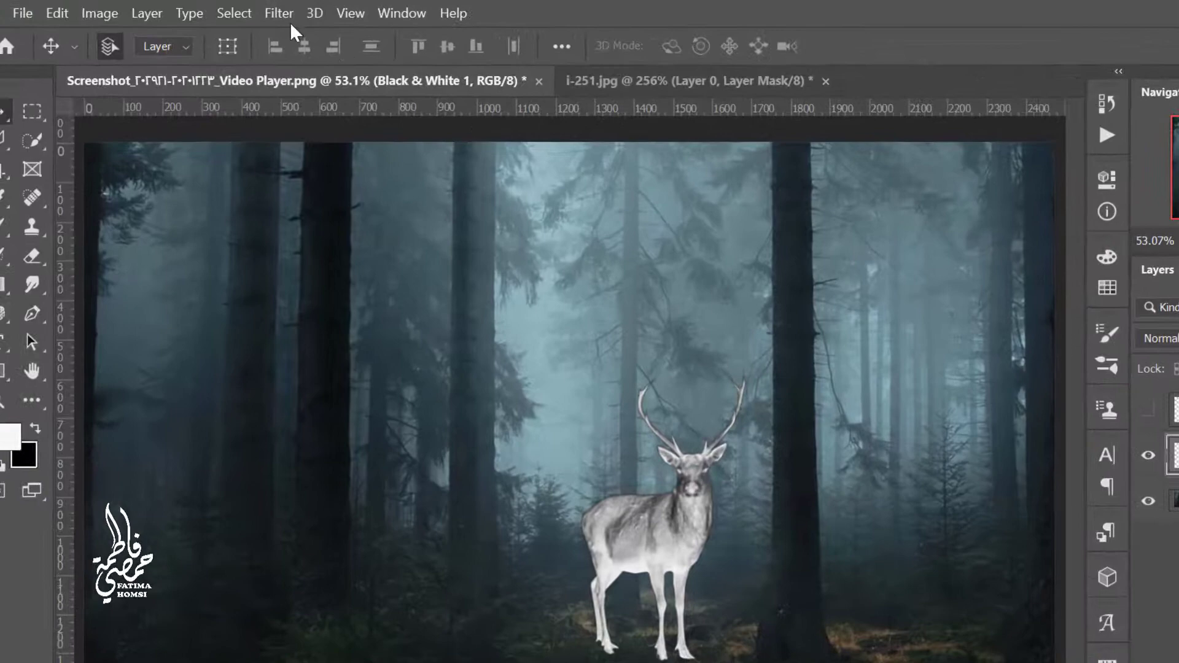
# Apply the Glowing Edges filter to the deer layer and blend it in Color Dodge.
pyautogui.click(261, 12)
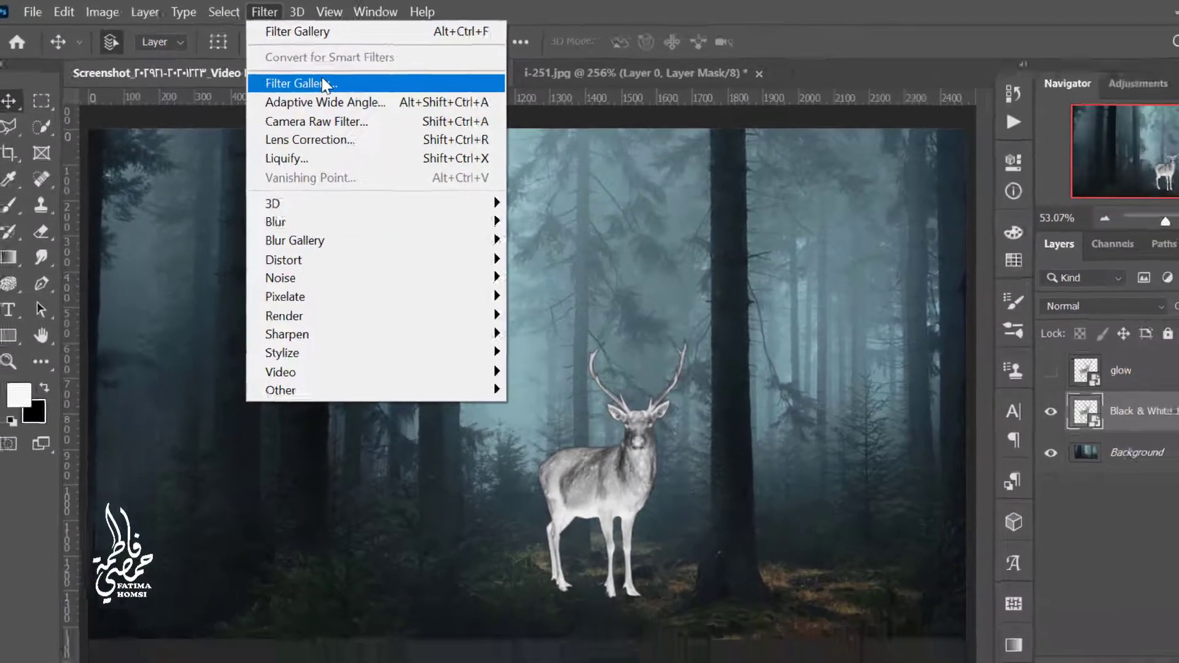
pyautogui.click(319, 92)
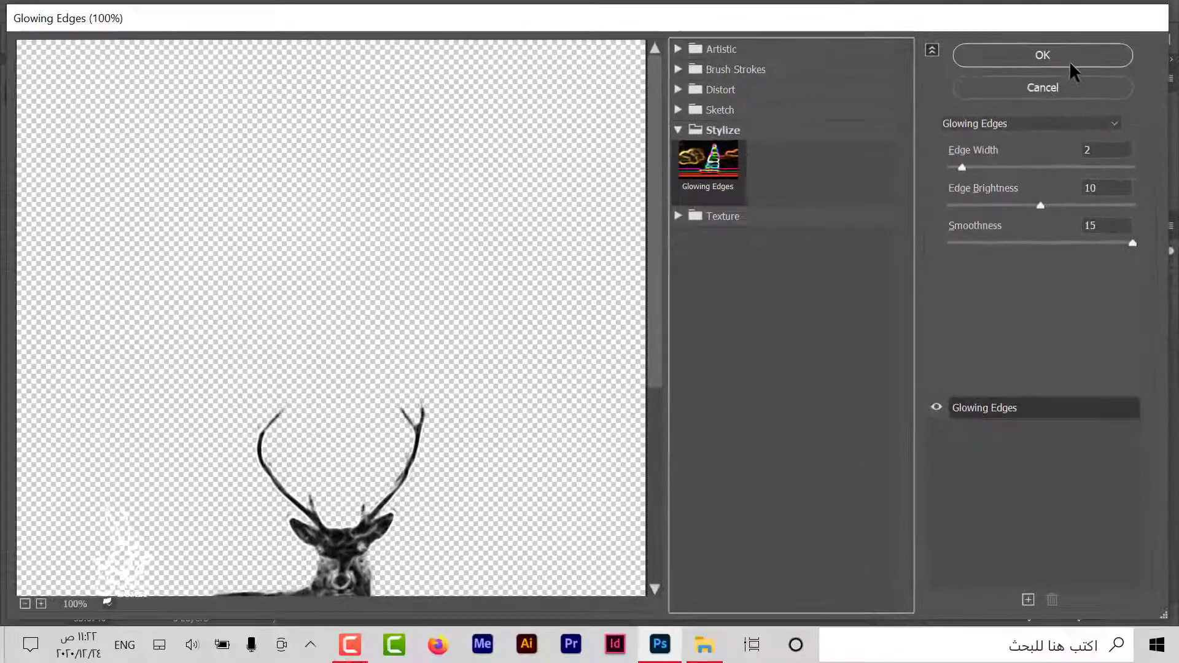
pyautogui.click(1069, 57)
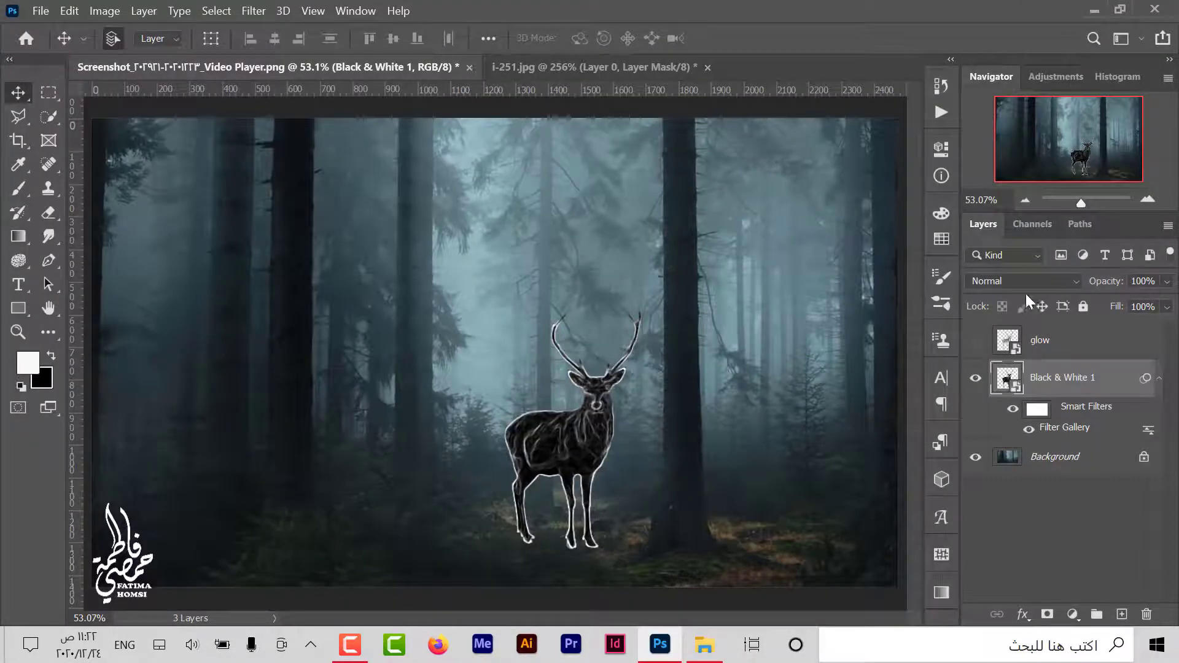
pyautogui.click(1041, 279)
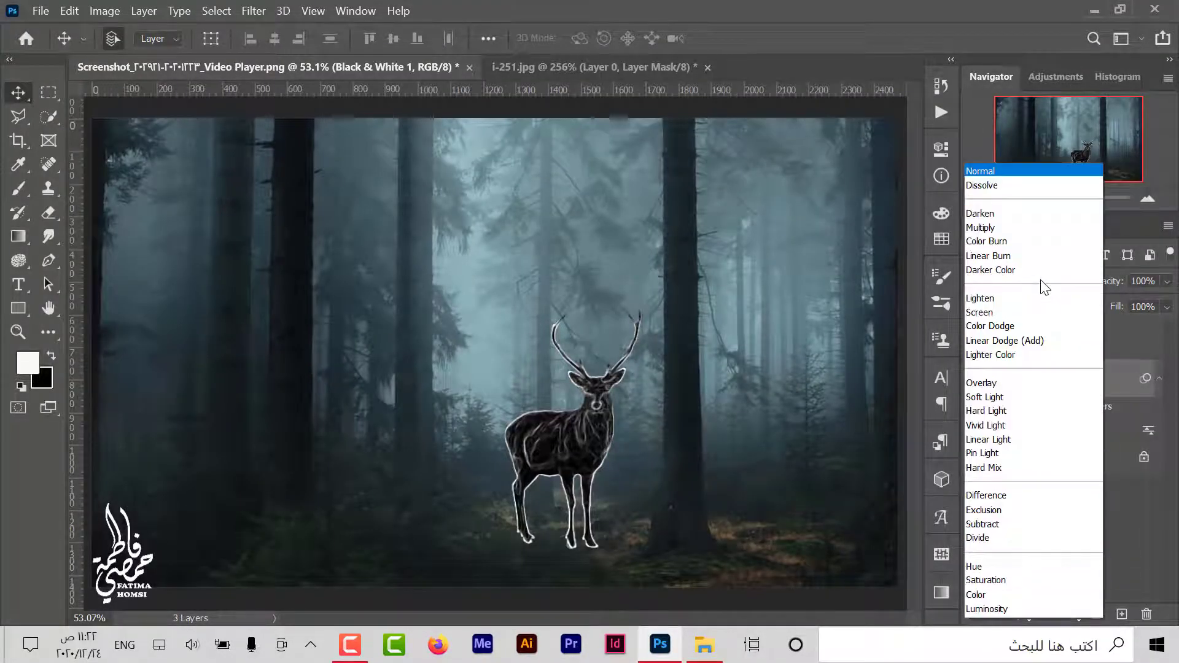
pyautogui.click(1044, 325)
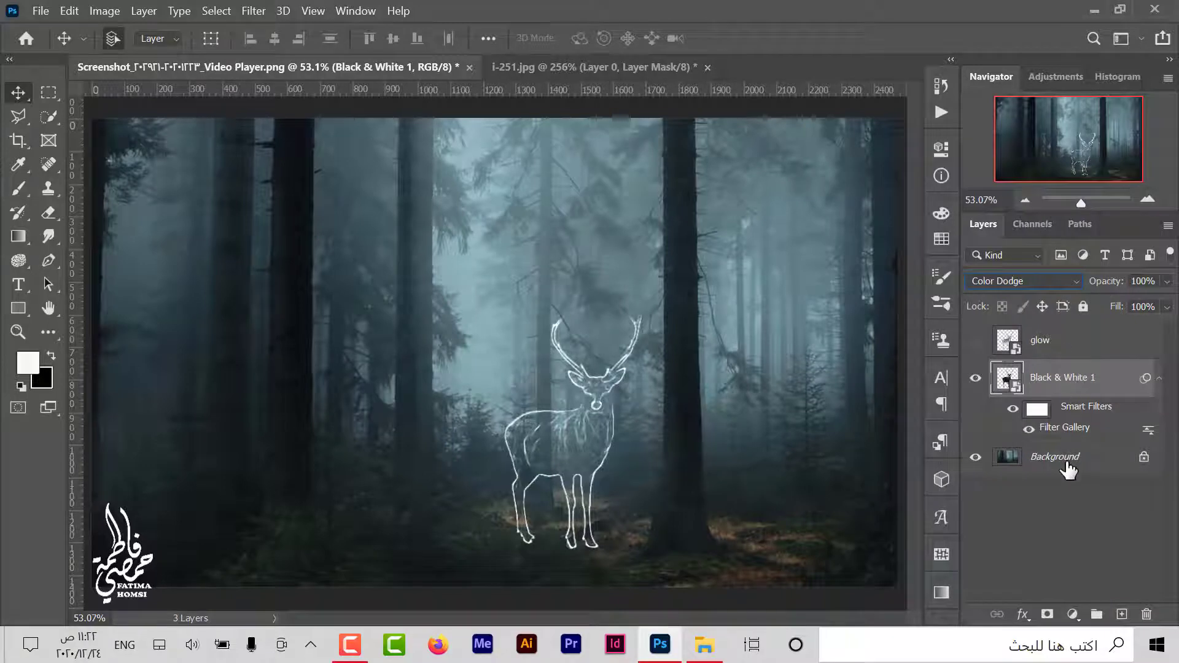
# Give the deer a white Outer Glow: 50% opacity, 40 px size, 50% range, Vivid Light.
pyautogui.click(1022, 614)
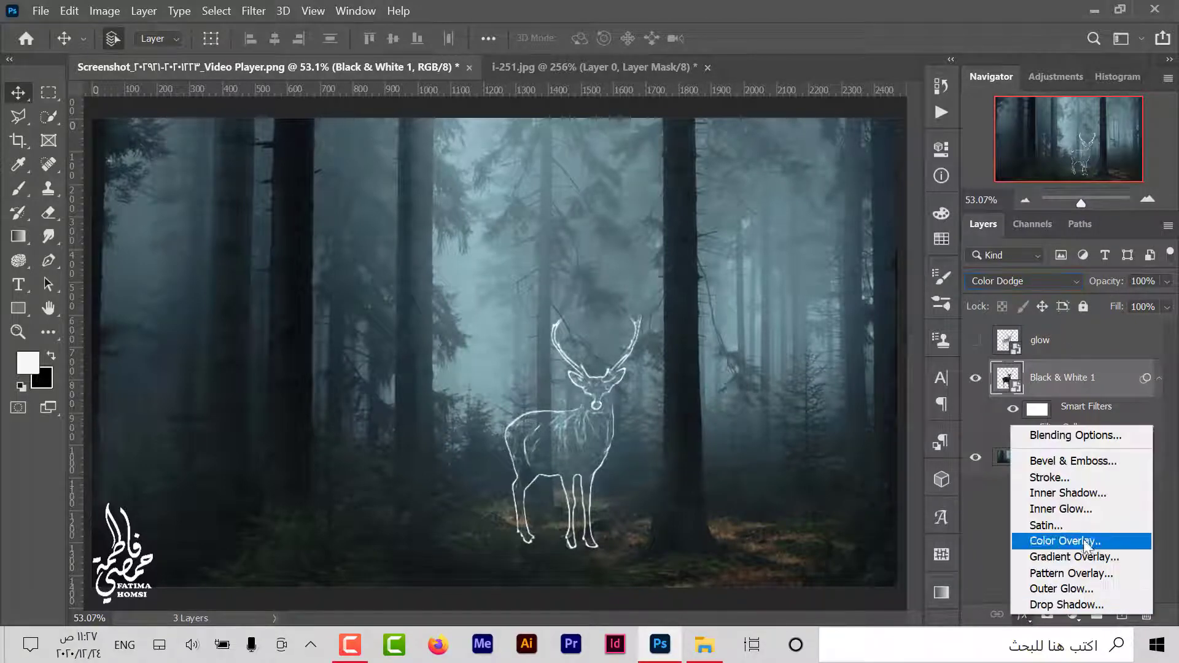
pyautogui.click(1121, 436)
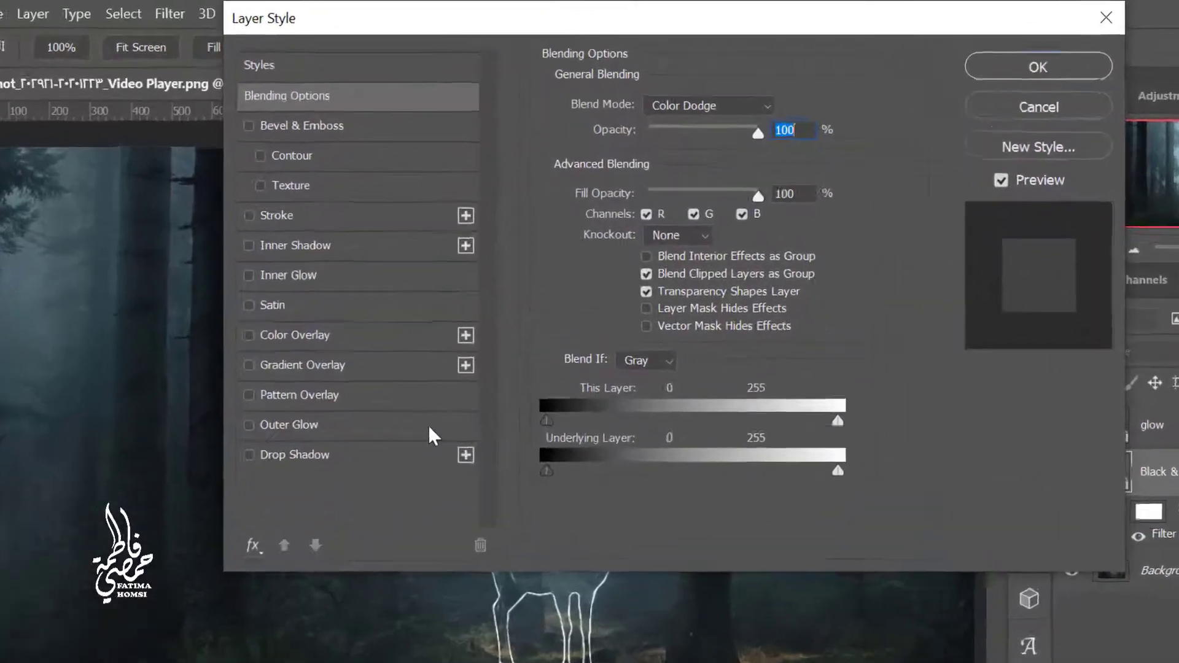
pyautogui.click(346, 342)
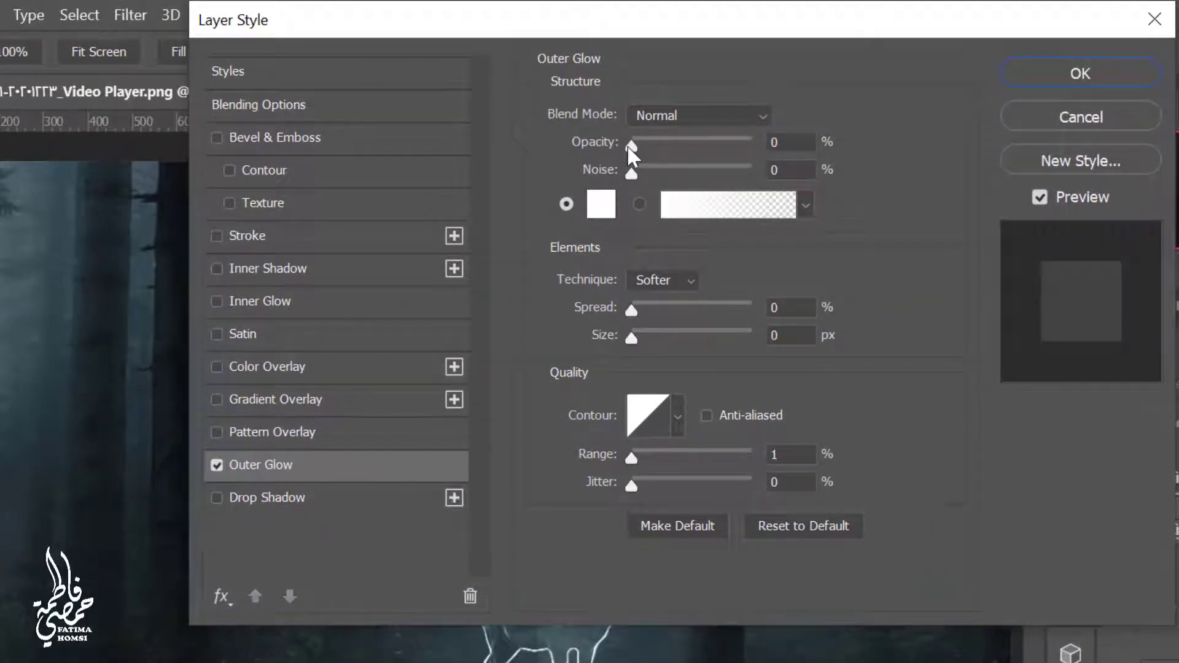
pyautogui.moveTo(631, 147); pyautogui.dragTo(711, 158)
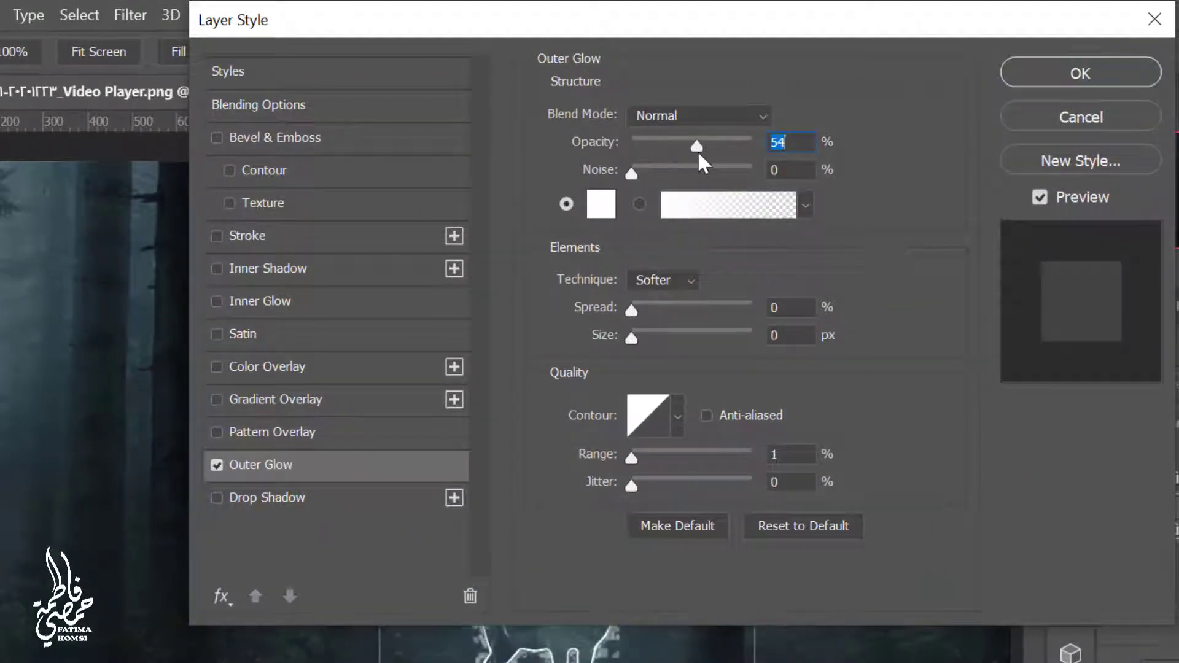
pyautogui.doubleClick(769, 144)
pyautogui.write('5')
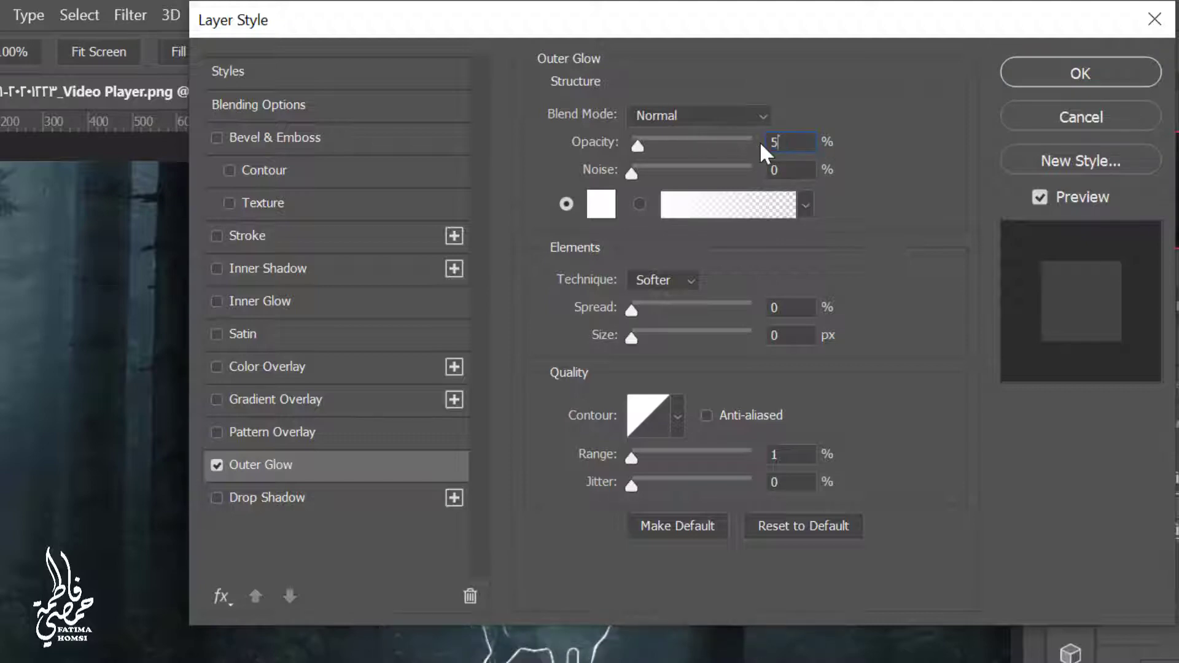
pyautogui.write('0')
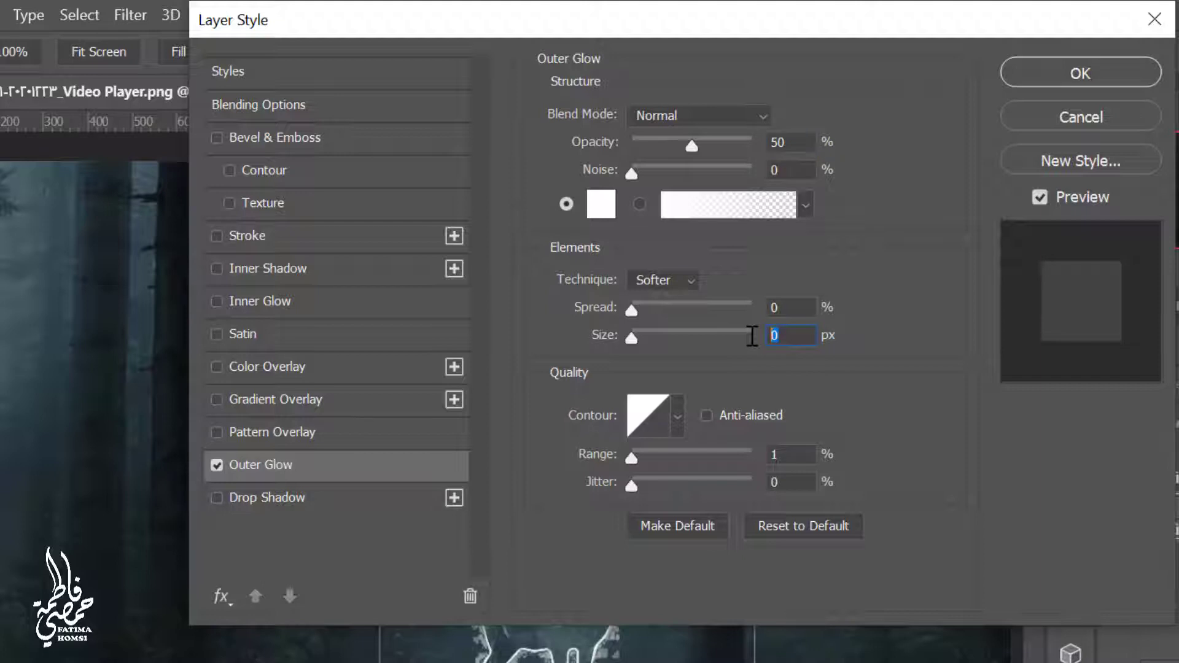
pyautogui.write('40')
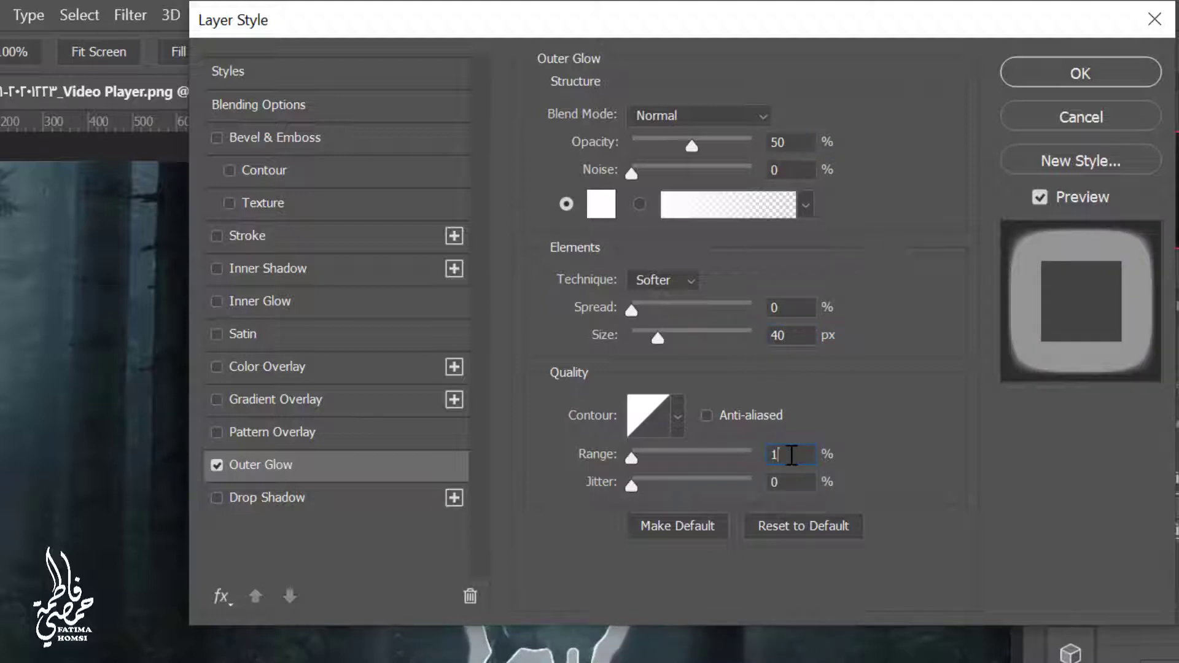
pyautogui.moveTo(791, 455); pyautogui.dragTo(750, 455)
pyautogui.write('50')
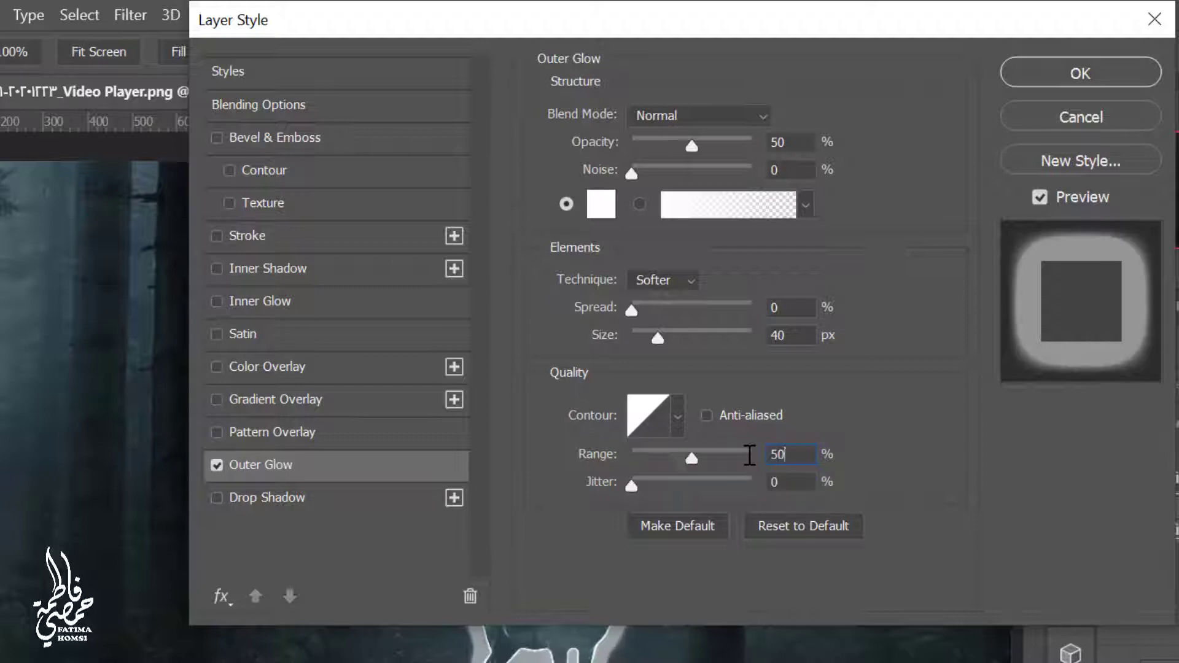
pyautogui.click(728, 117)
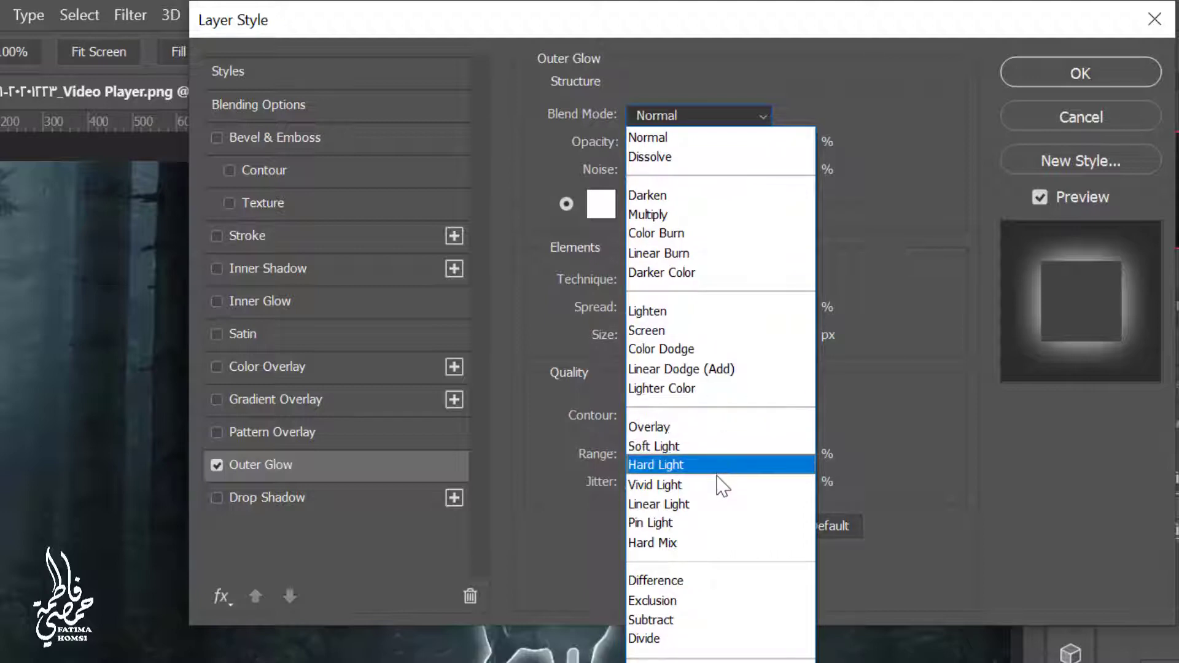
pyautogui.click(720, 485)
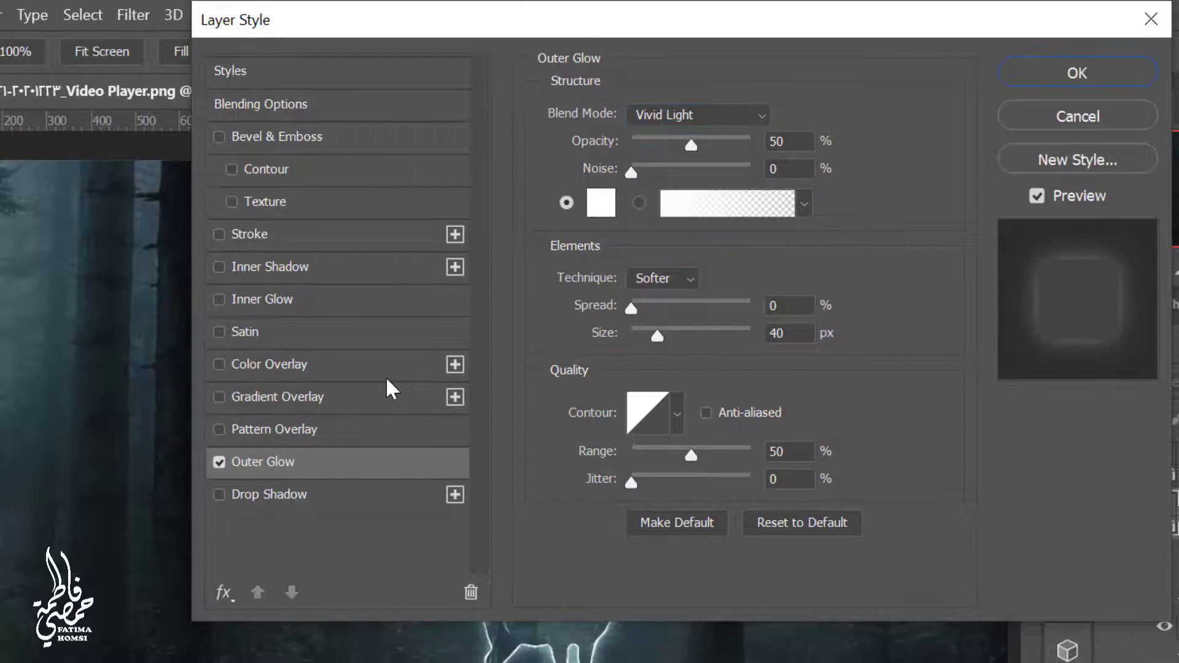
# Add a 0096ff blue Color Overlay to the deer in Soft Light at 60% opacity.
pyautogui.click(387, 377)
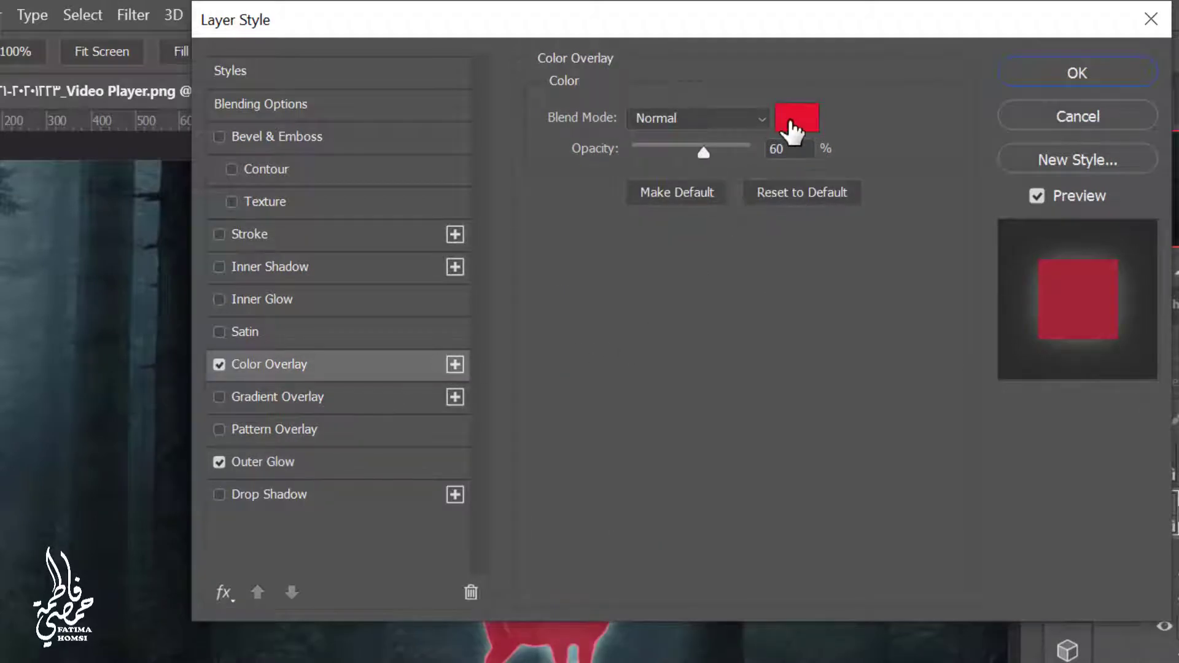
pyautogui.click(794, 123)
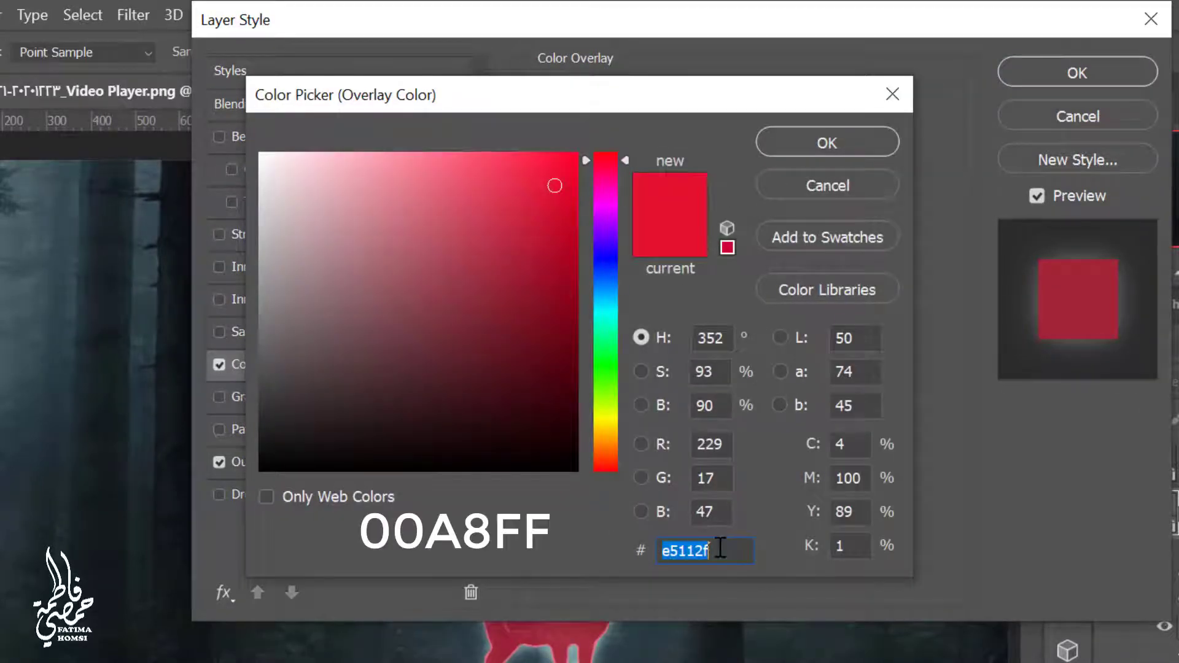
pyautogui.moveTo(719, 548); pyautogui.dragTo(657, 548)
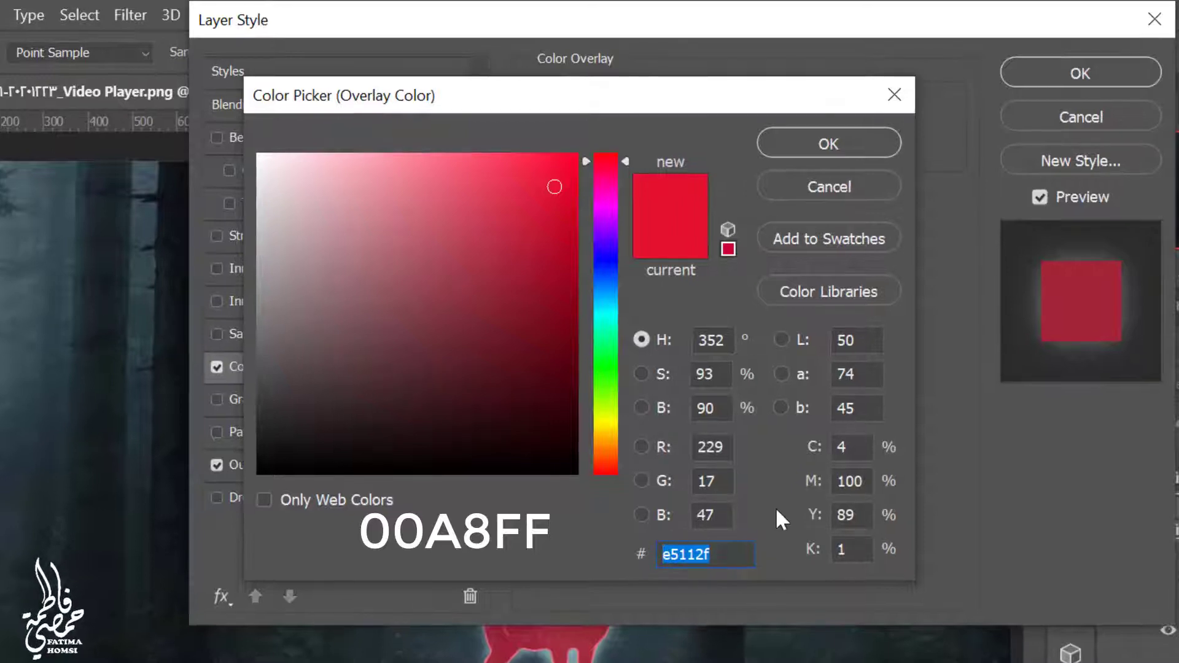
pyautogui.write('00')
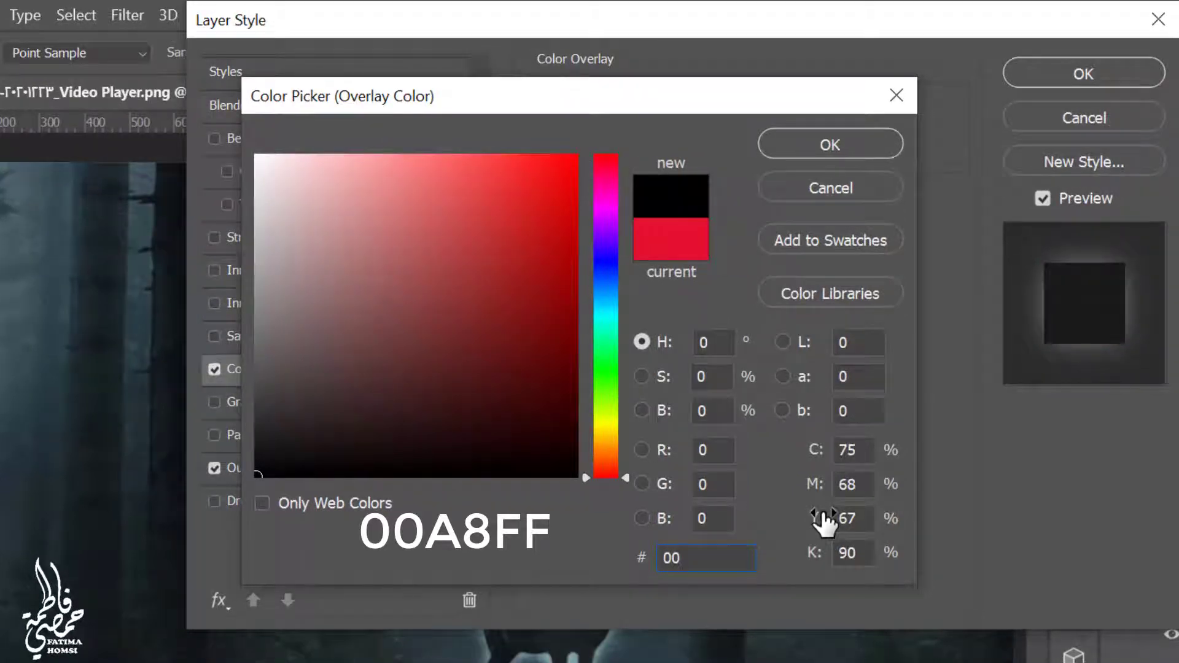
pyautogui.write('96')
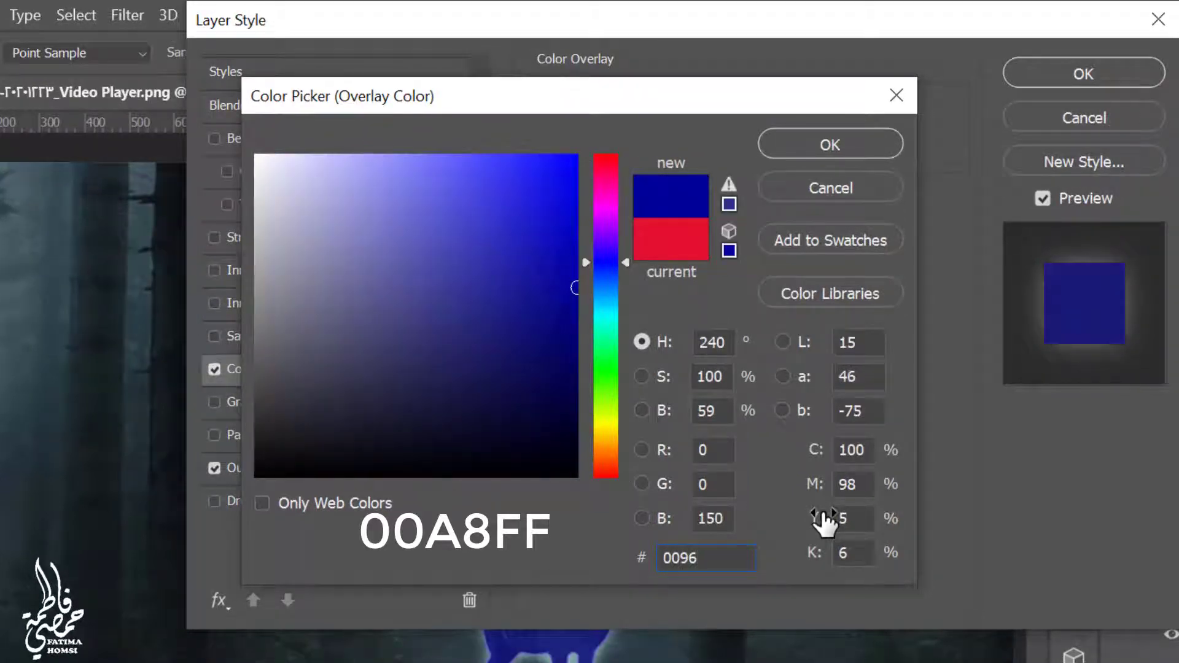
pyautogui.write('ff')
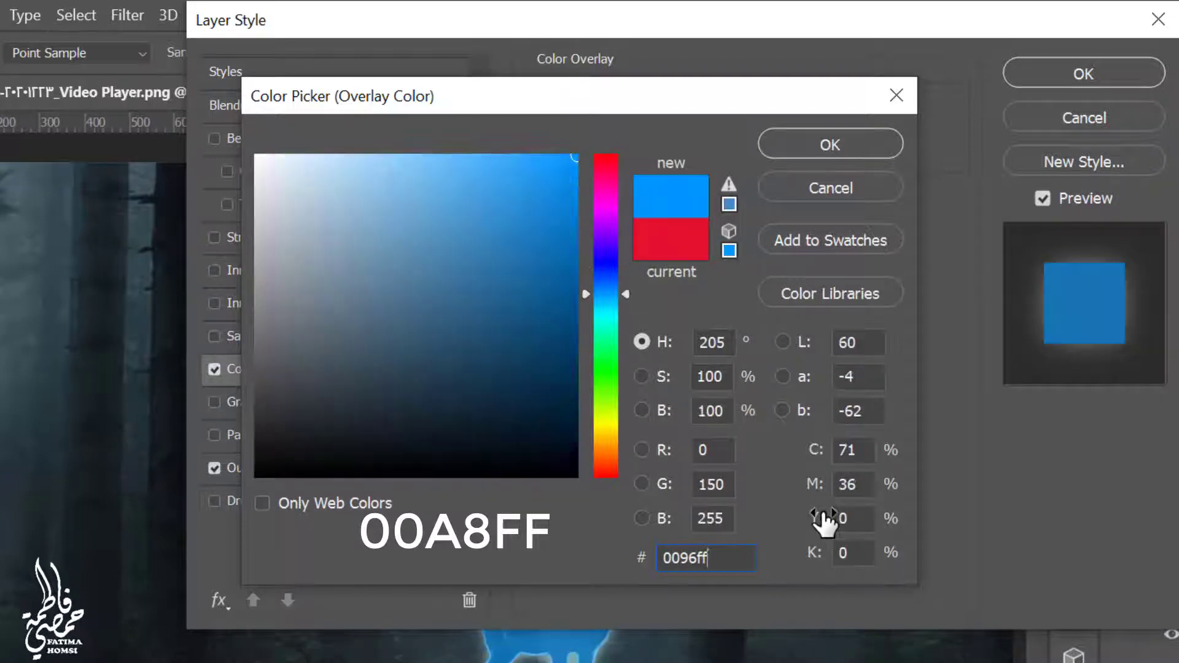
pyautogui.click(823, 155)
pyautogui.click(712, 123)
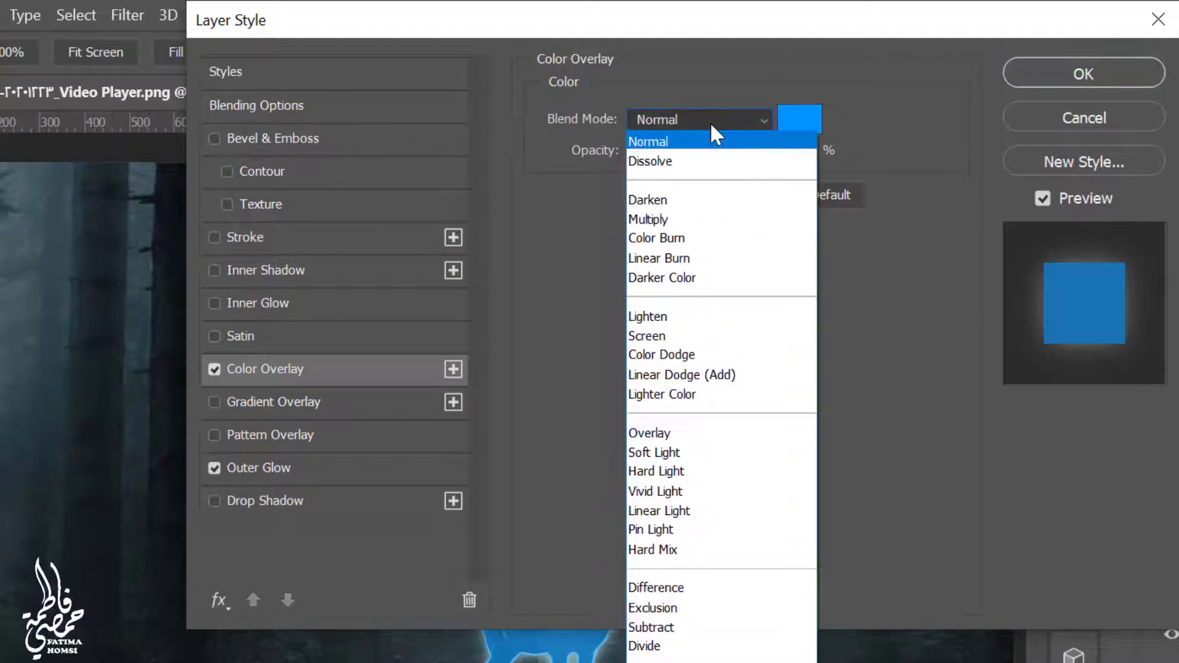
pyautogui.click(718, 453)
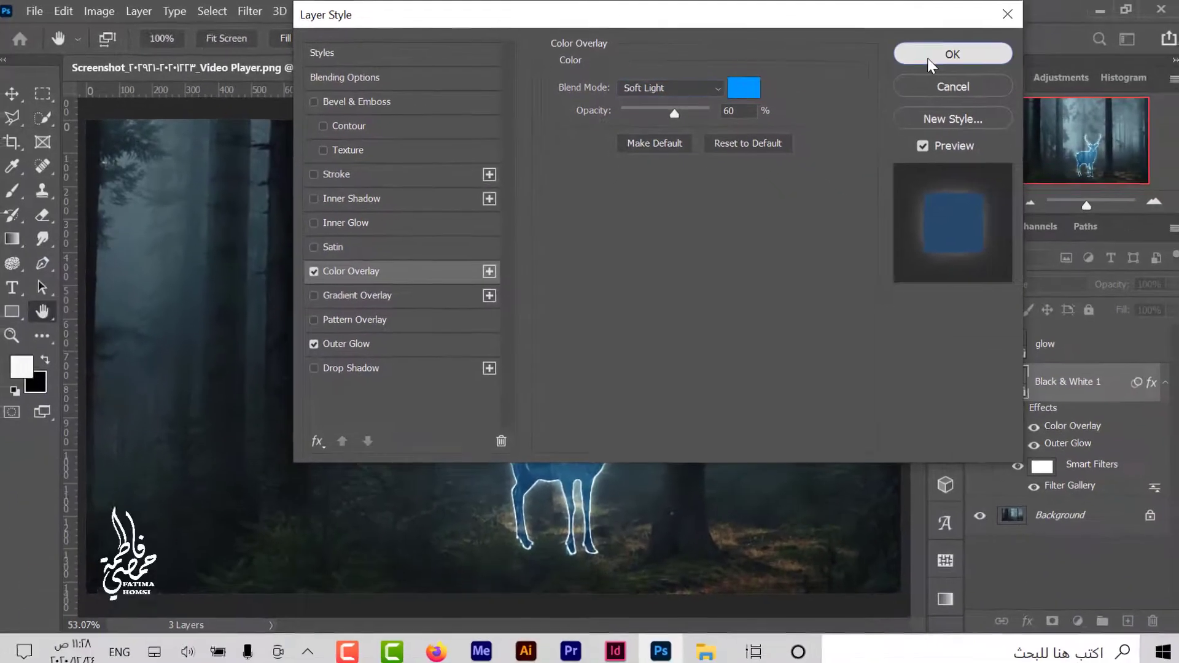
# Commit the deer's layer styles, then show the glow layer and set its fill to 0%.
pyautogui.click(995, 55)
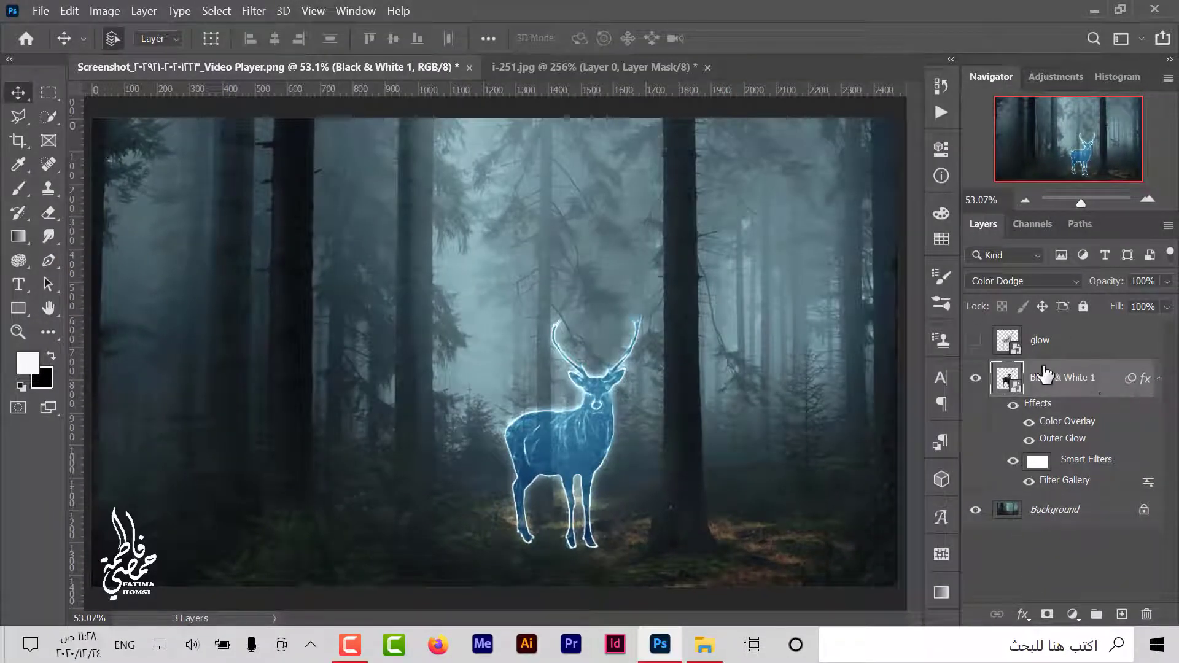
pyautogui.click(976, 341)
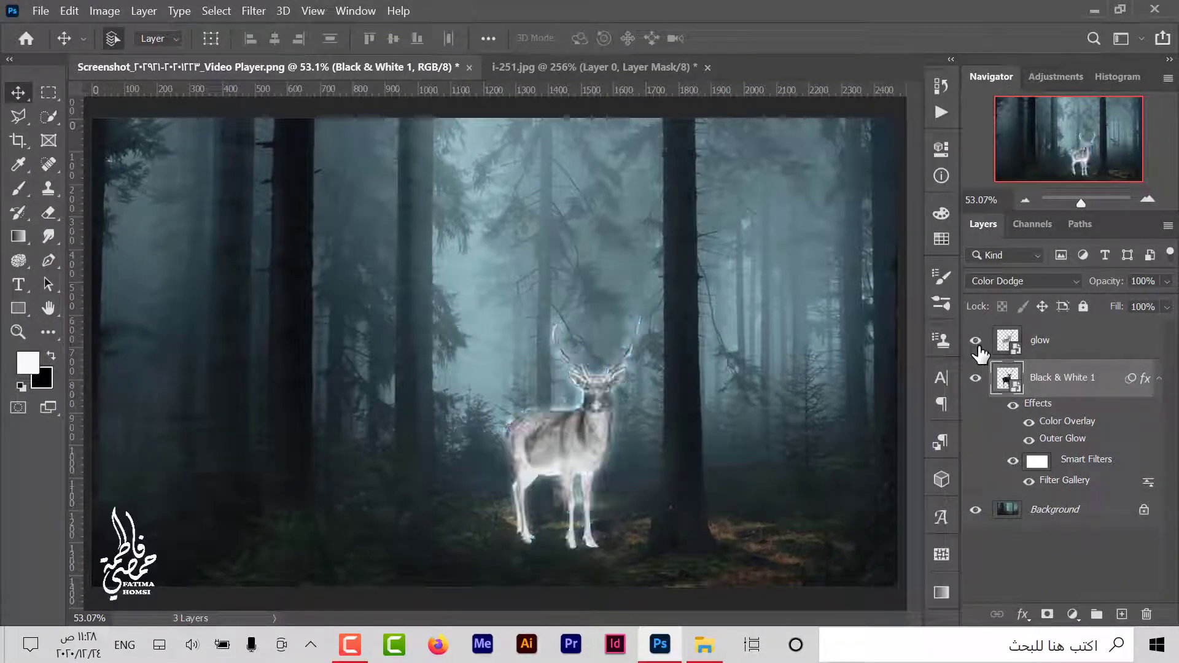
pyautogui.click(1114, 329)
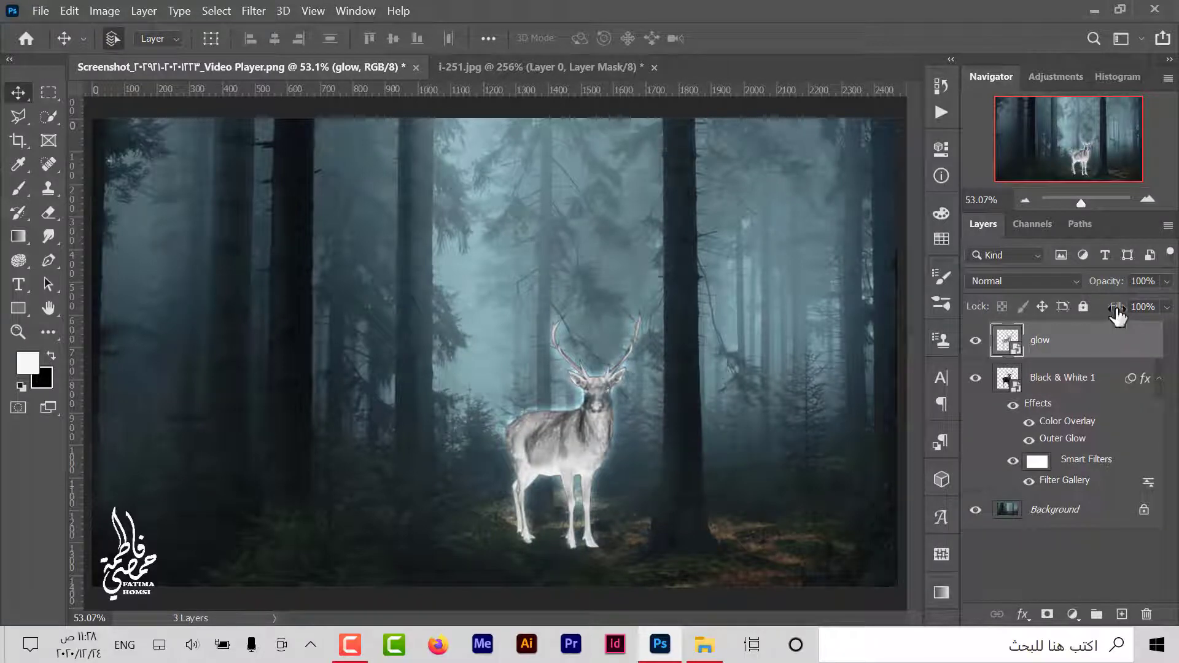
pyautogui.moveTo(1115, 310); pyautogui.dragTo(996, 315)
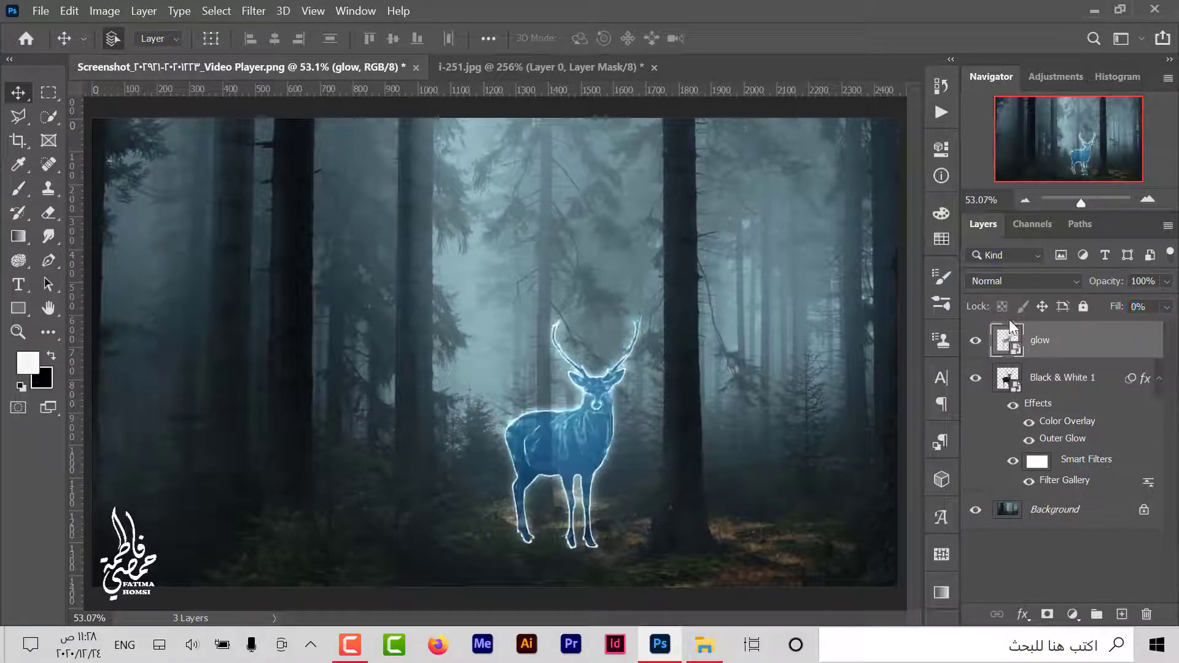
# Give the glow layer a 0096ff Outer Glow in Color Dodge at 60% opacity, 50 px size.
pyautogui.click(1021, 614)
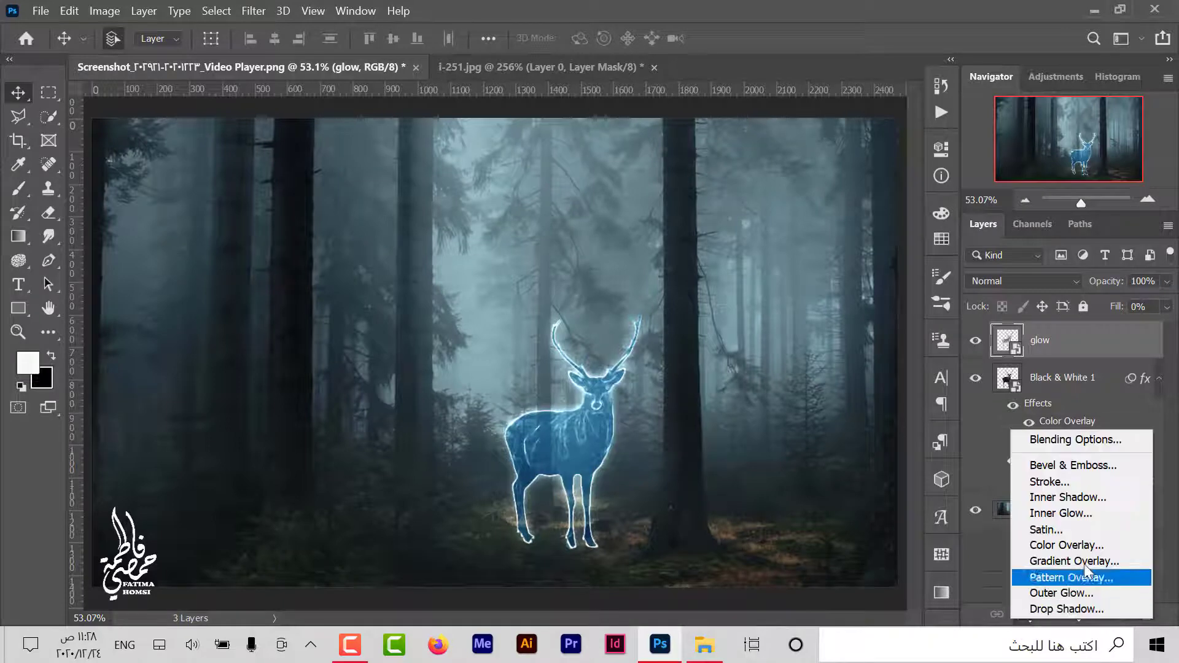
pyautogui.click(1125, 444)
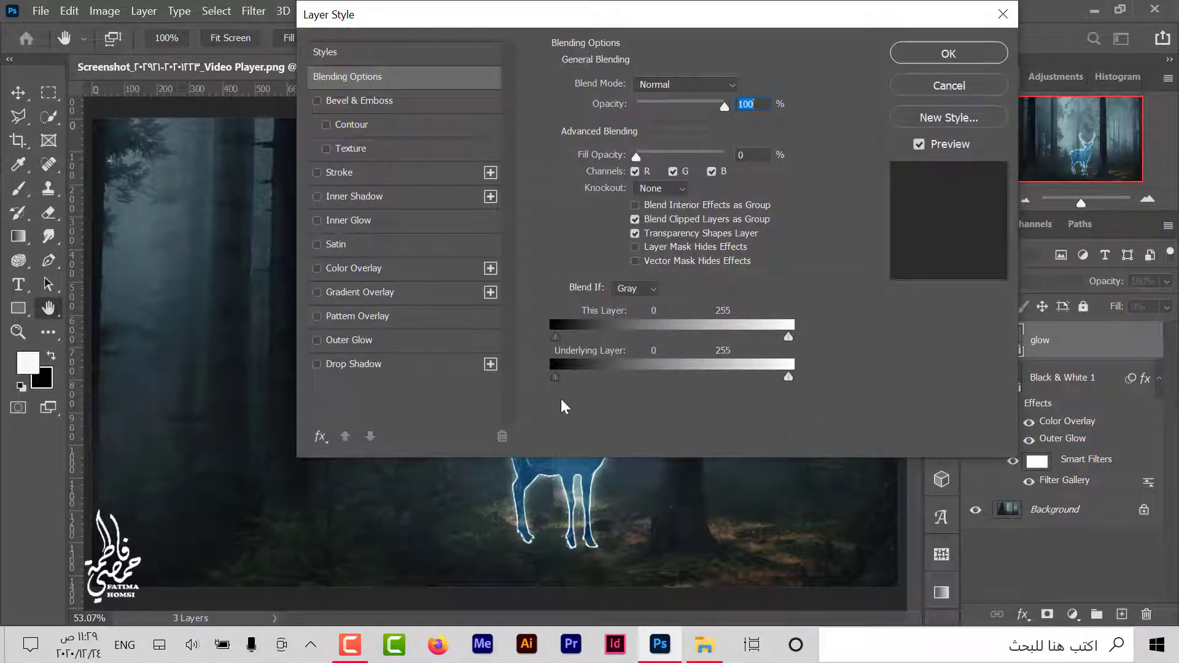
pyautogui.click(454, 340)
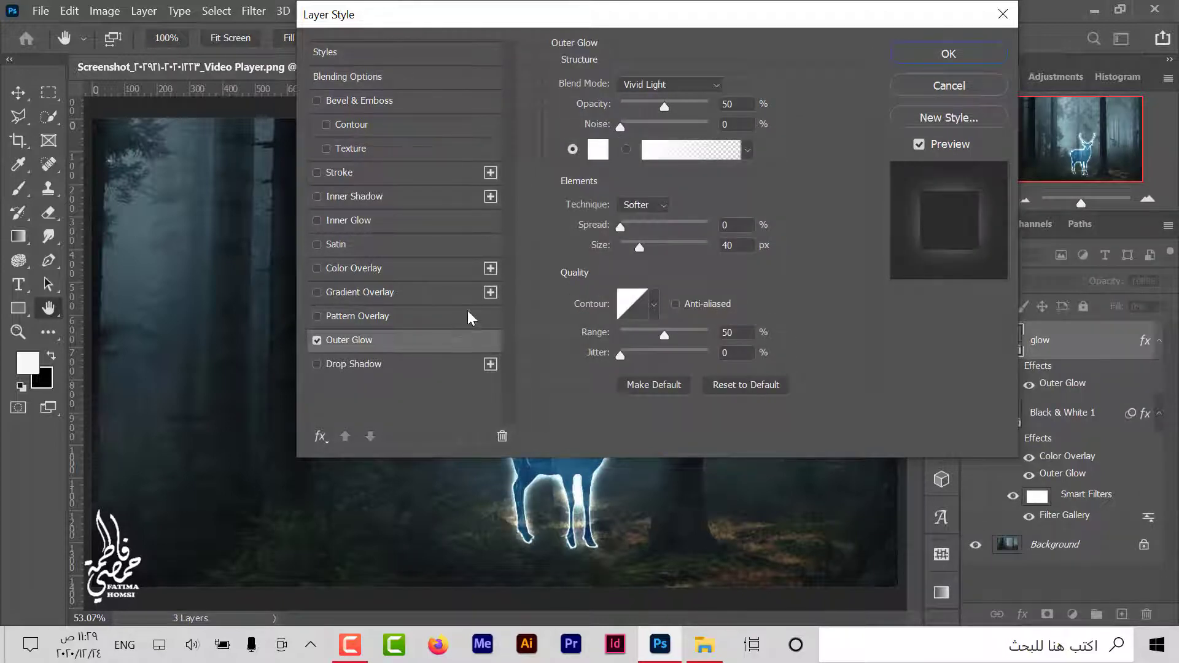
pyautogui.click(601, 152)
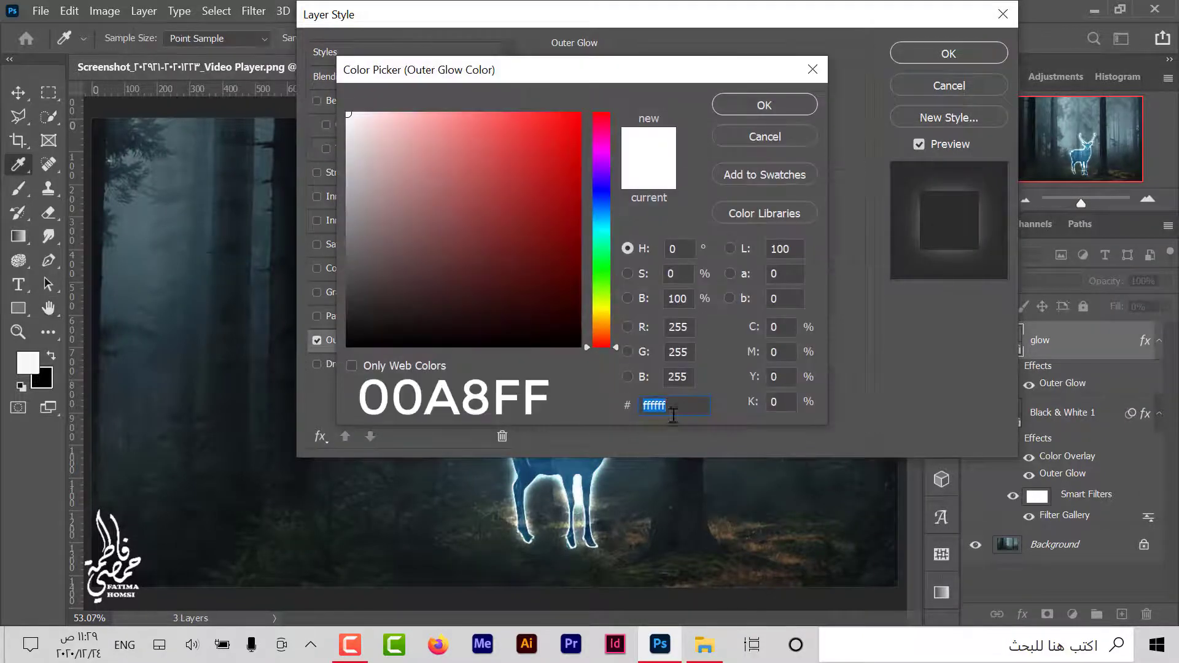
pyautogui.write('00')
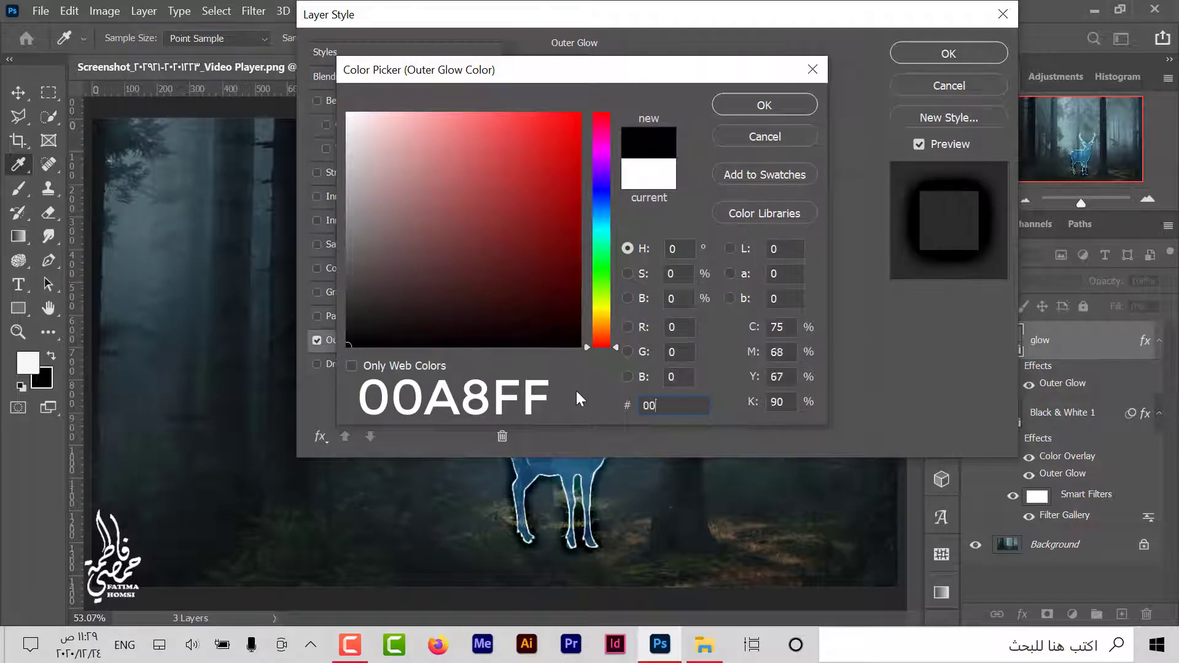
pyautogui.write('9')
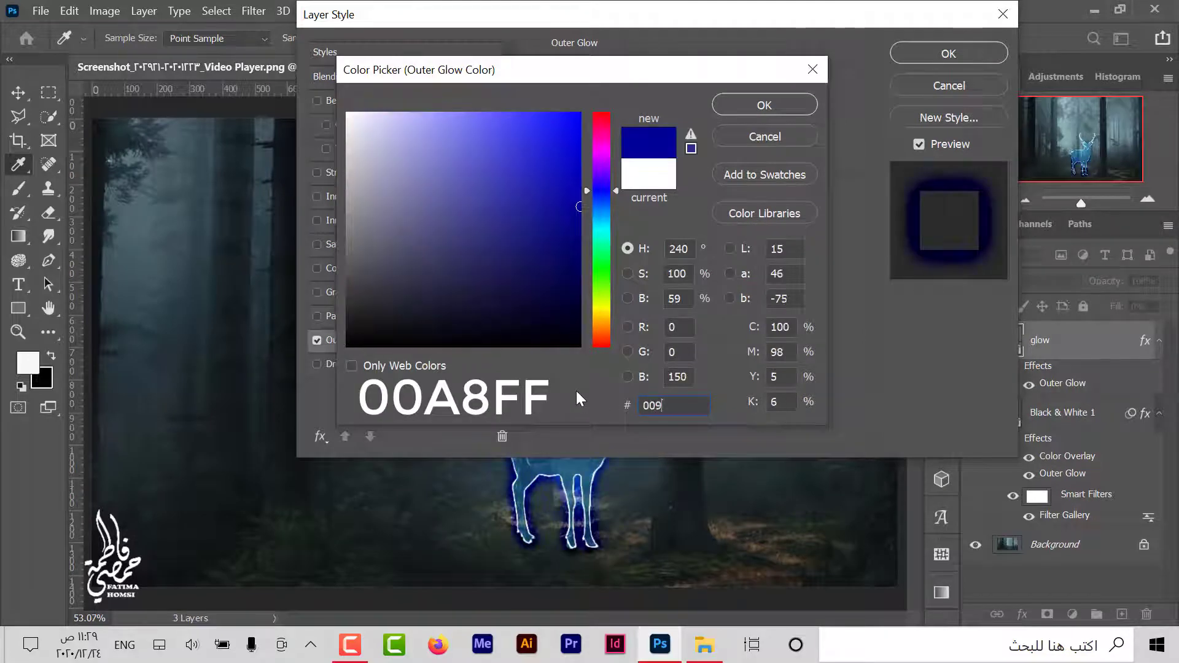
pyautogui.write('6ff')
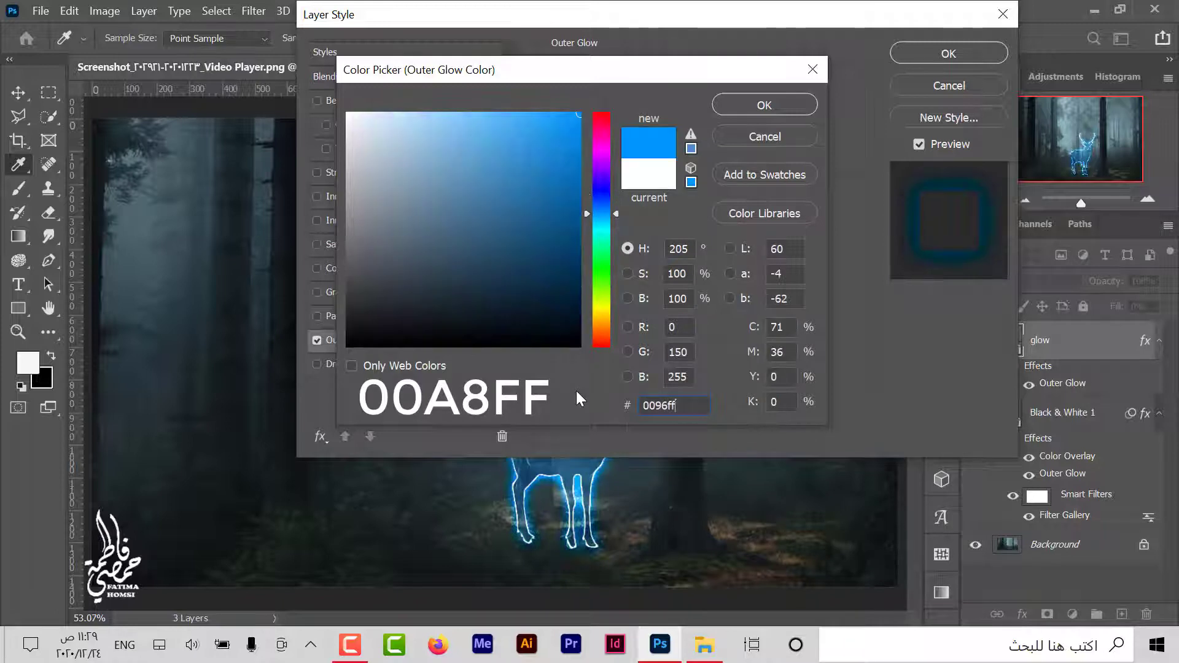
pyautogui.click(761, 108)
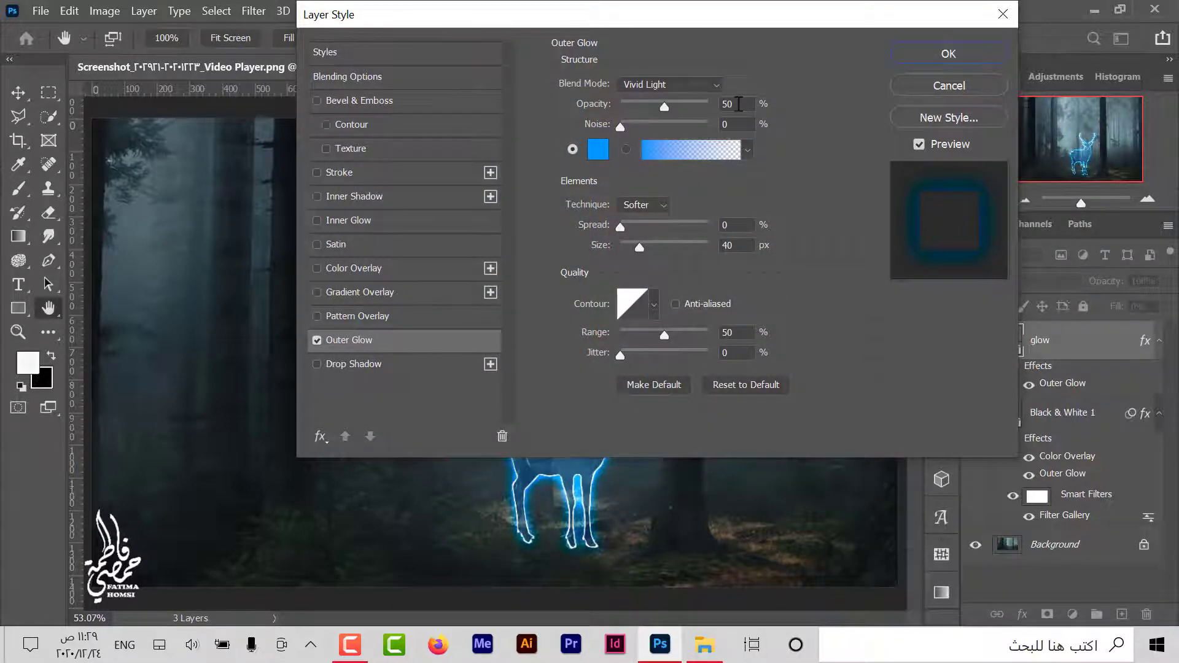
pyautogui.click(687, 84)
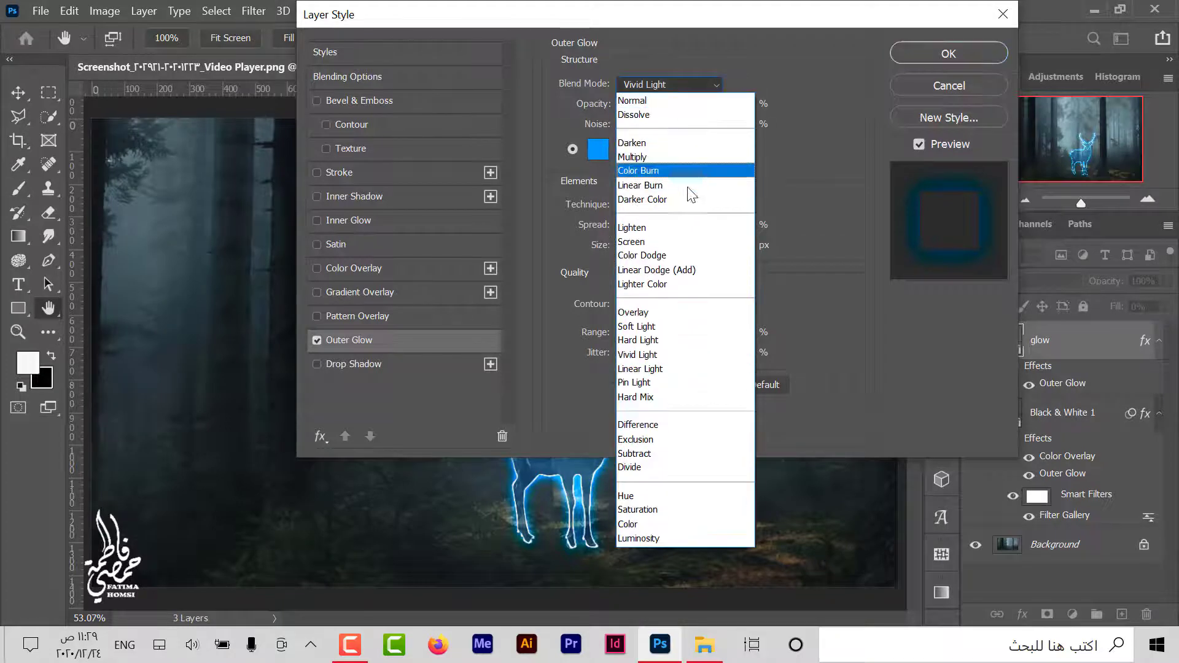
pyautogui.click(695, 254)
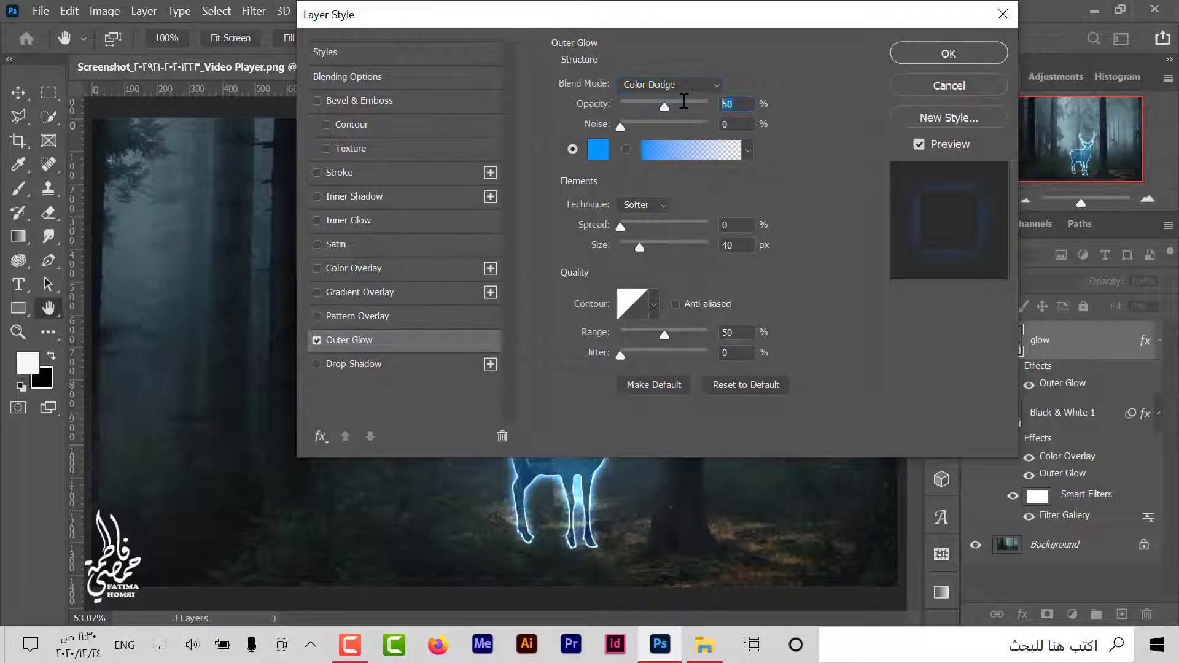
pyautogui.write('60')
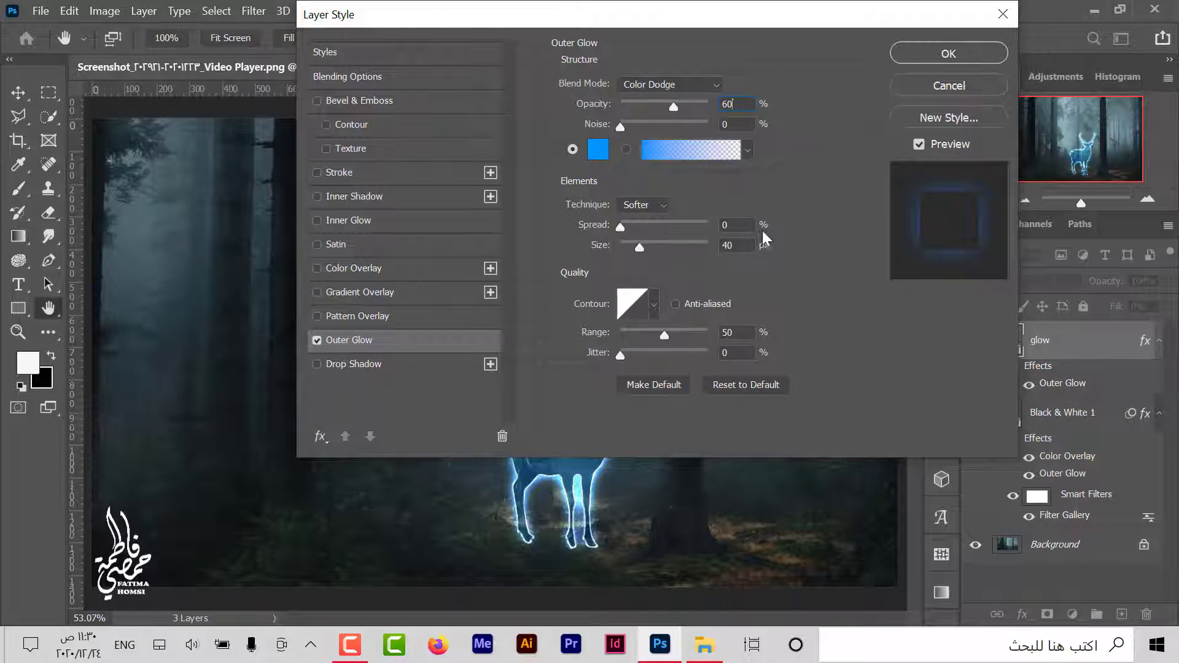
pyautogui.write('5')
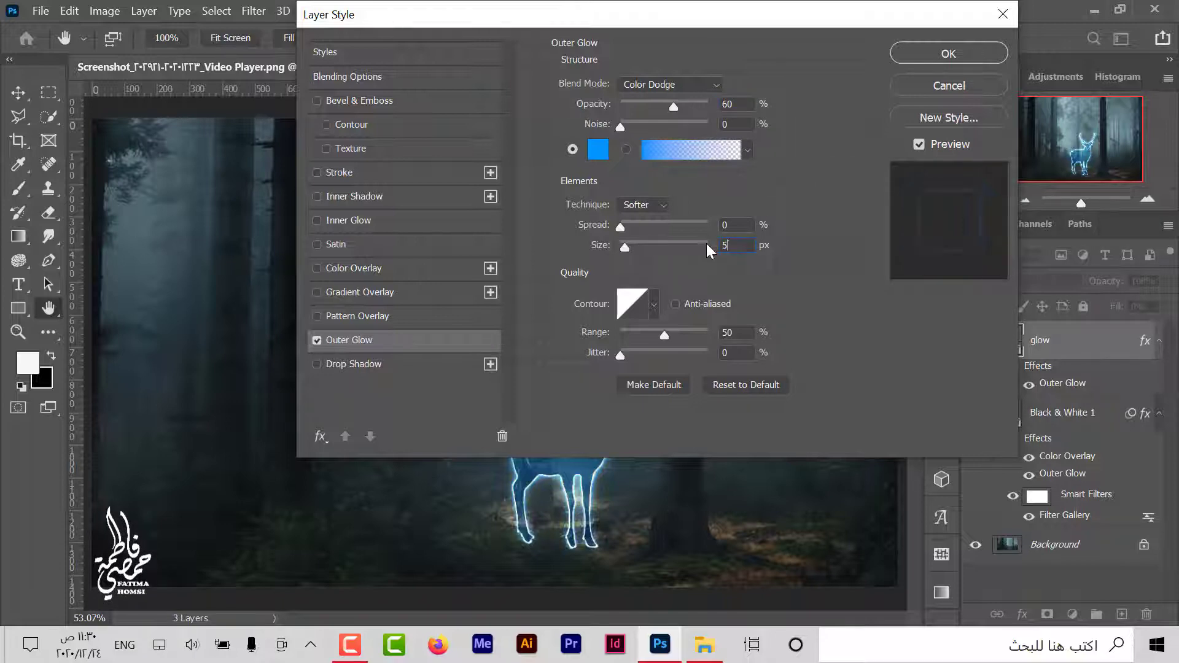
pyautogui.write('0')
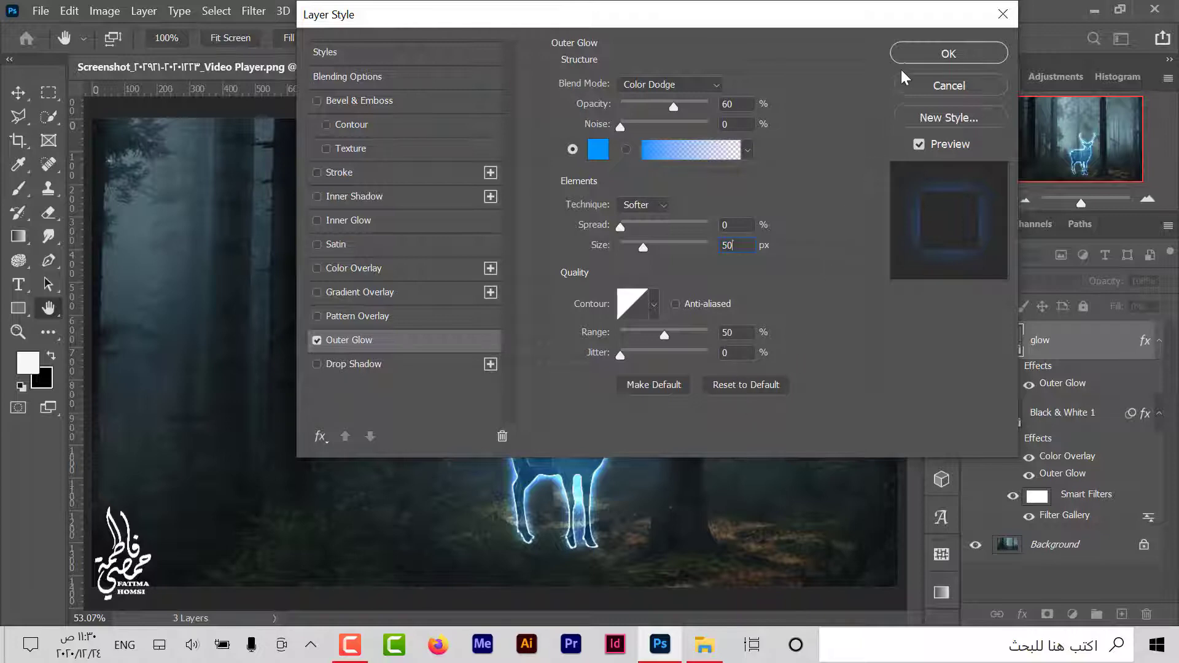
pyautogui.click(919, 57)
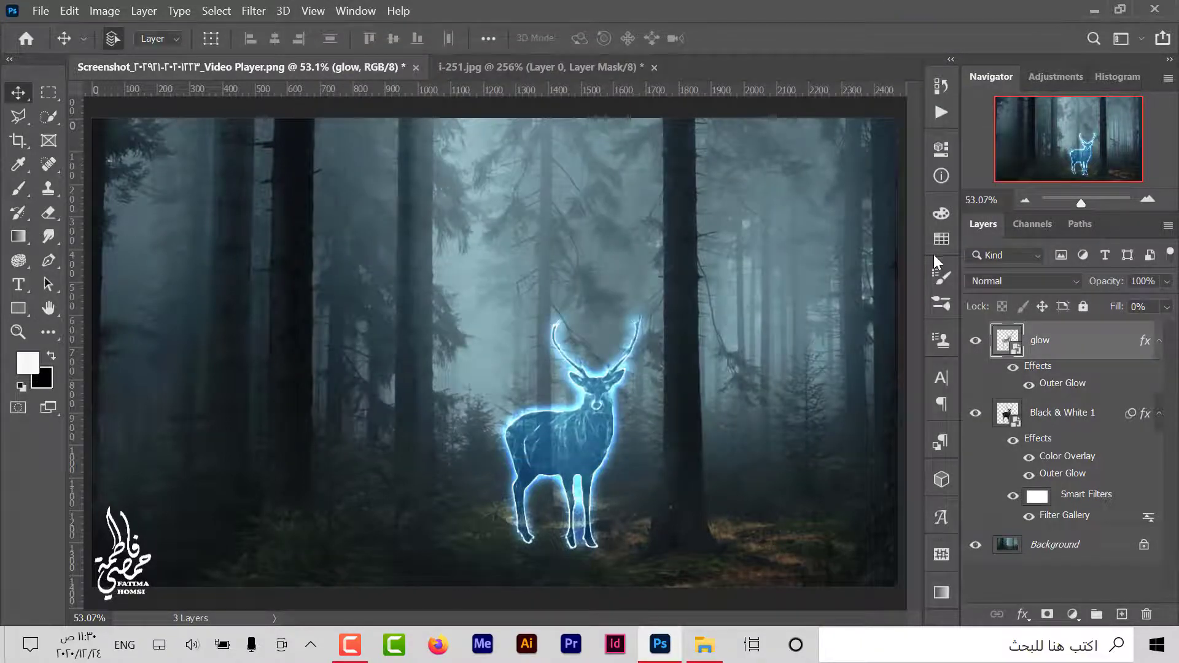
# Duplicate the glow layer and group glow copy, glow and Black & White 1 into Group 1.
pyautogui.hotkey('ctrl', 'j')
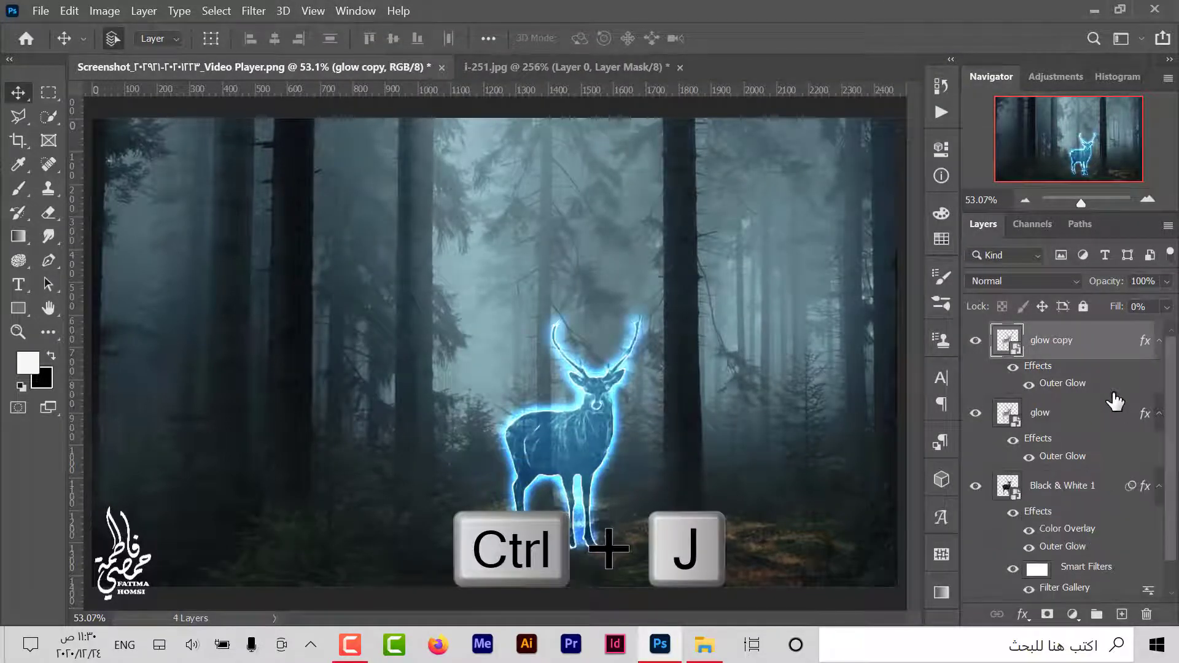
pyautogui.press('shift')
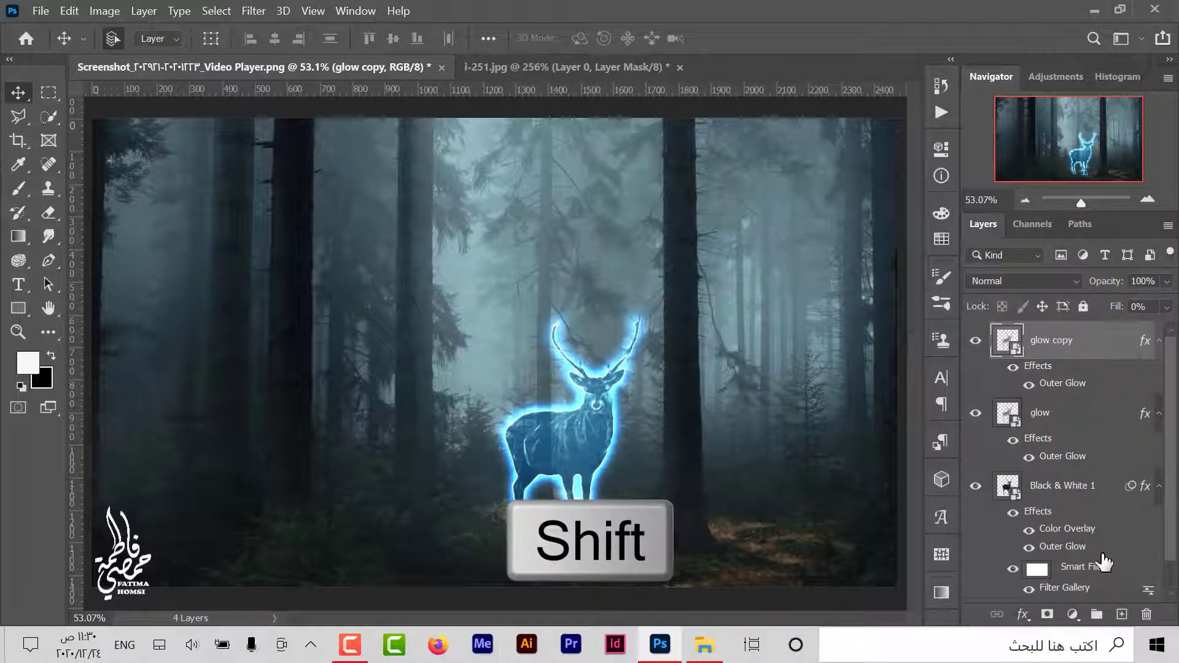
pyautogui.keyDown('shift'); pyautogui.click(1103, 574); pyautogui.keyUp('shift')
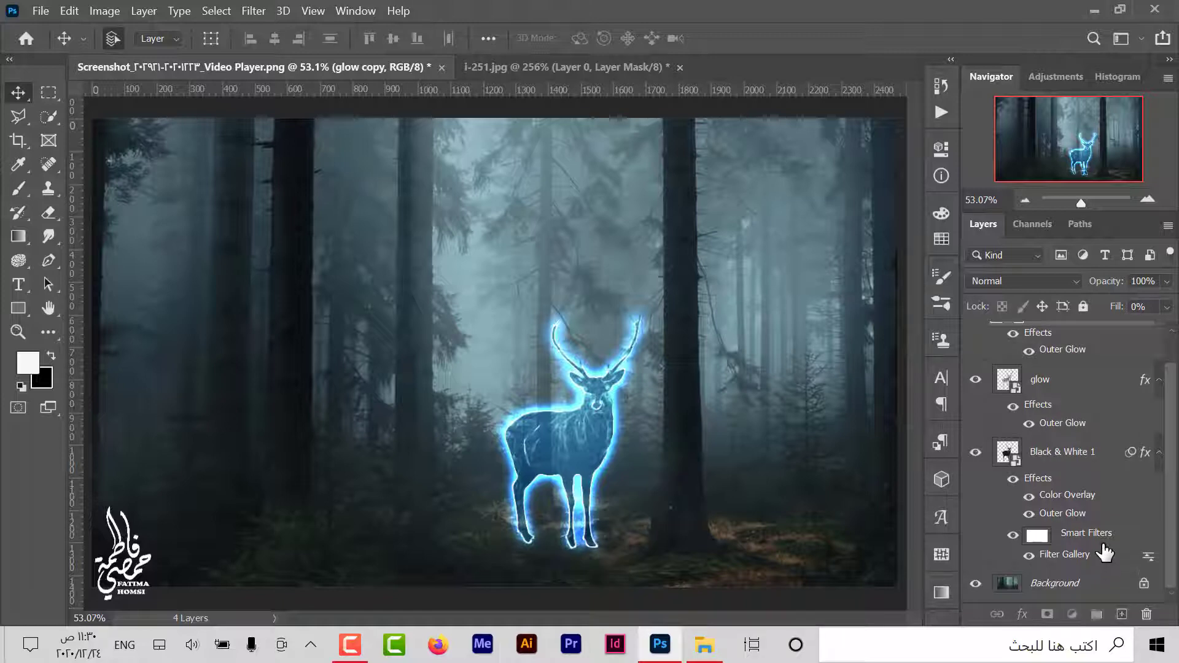
pyautogui.hotkey('ctrl', 'g')
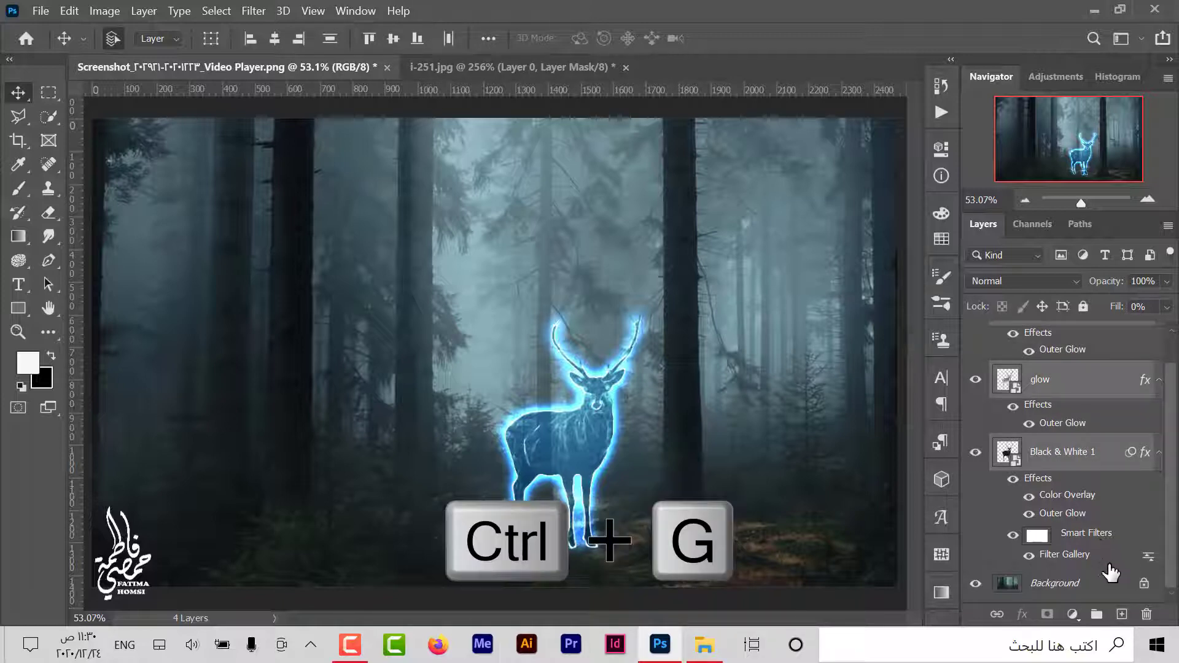
pyautogui.press('z')
pyautogui.click(1104, 515)
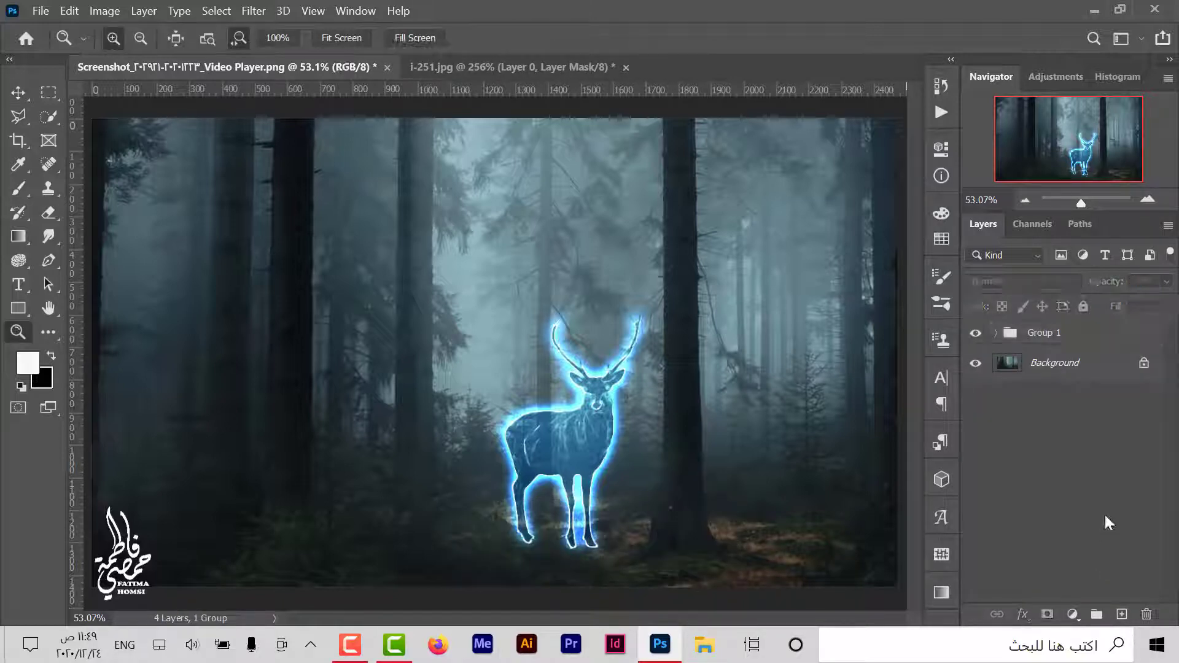
# Place the i-133 smoke image enlarged over the deer and blend it in Screen mode.
pyautogui.click(1092, 11)
pyautogui.click(859, 194)
pyautogui.moveTo(860, 194); pyautogui.dragTo(595, 527)
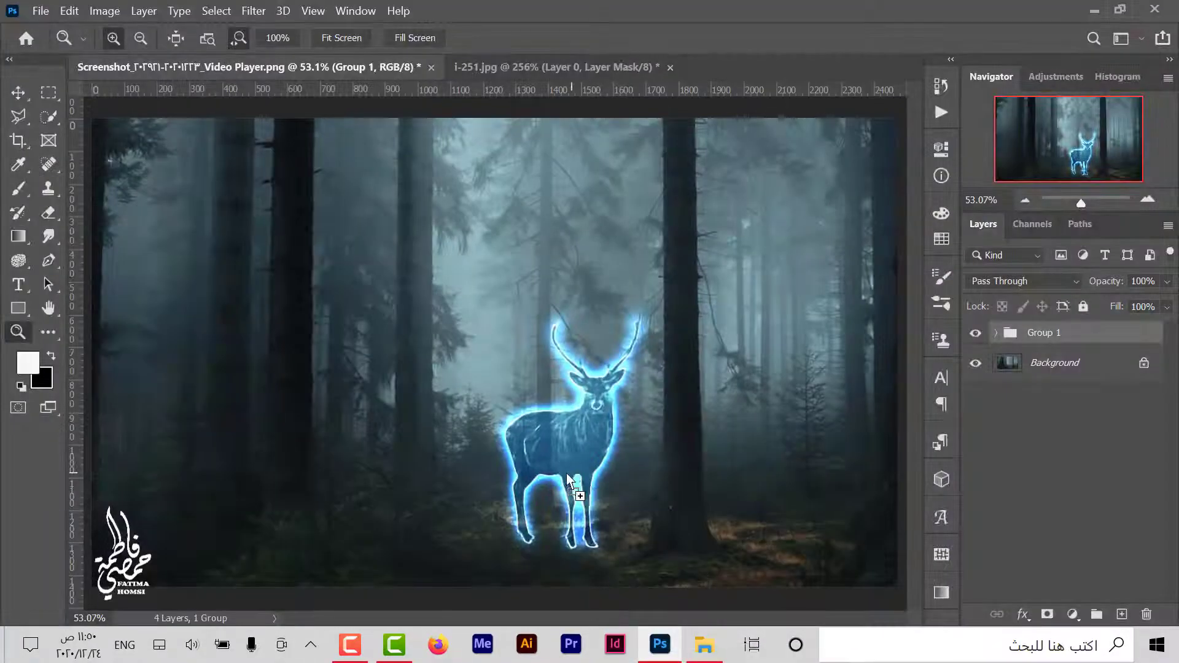
pyautogui.moveTo(566, 473); pyautogui.dragTo(561, 459)
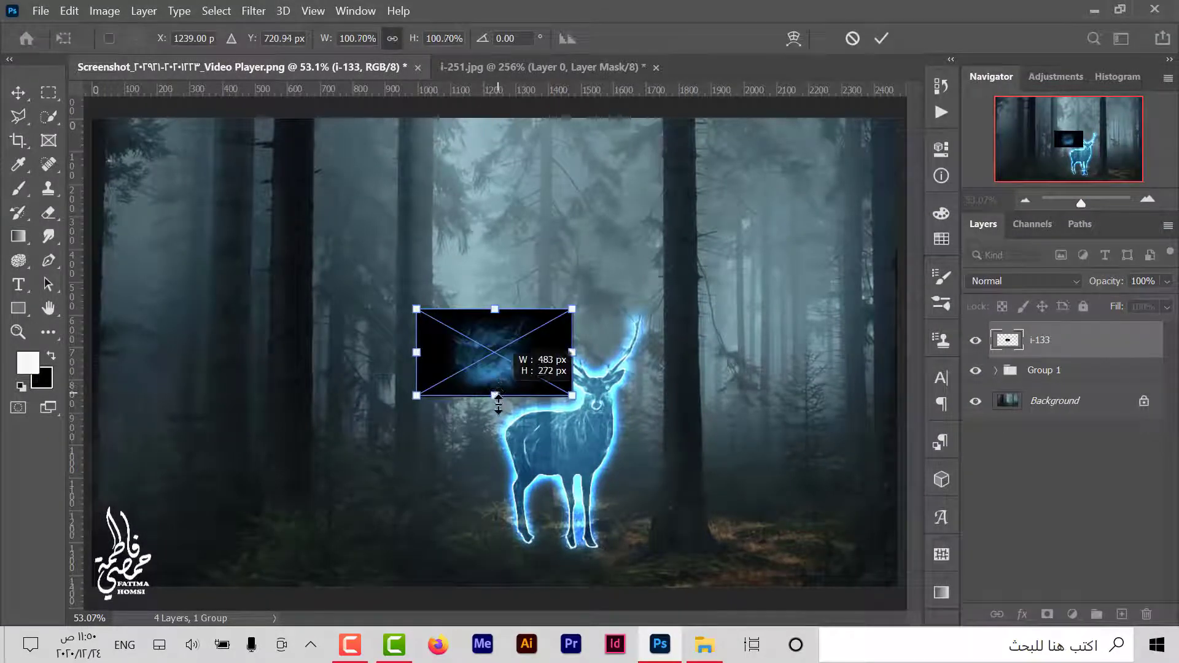
pyautogui.moveTo(498, 396); pyautogui.dragTo(495, 540)
pyautogui.moveTo(500, 435); pyautogui.dragTo(567, 479)
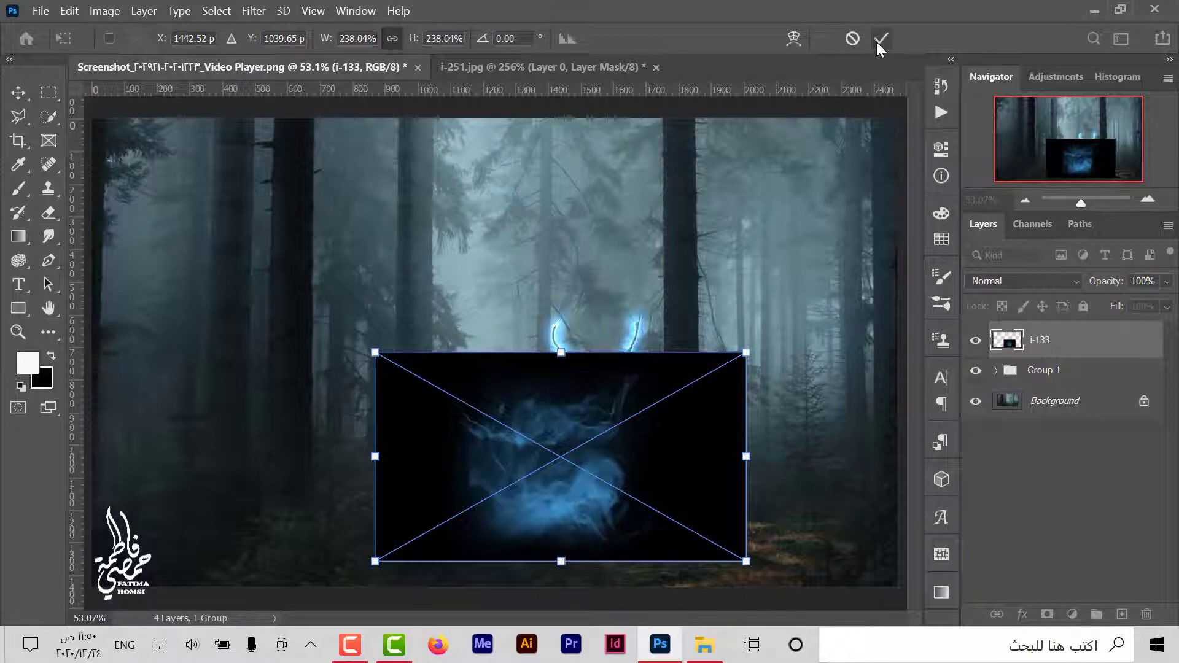
pyautogui.click(876, 42)
pyautogui.click(1044, 279)
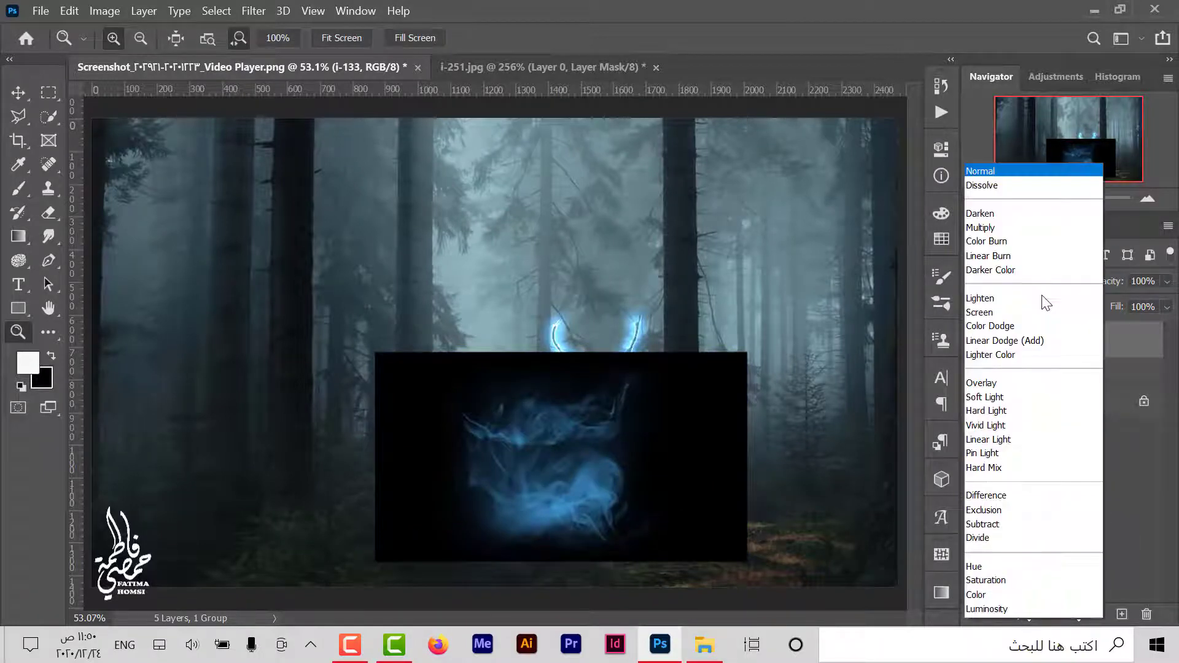
pyautogui.click(1042, 316)
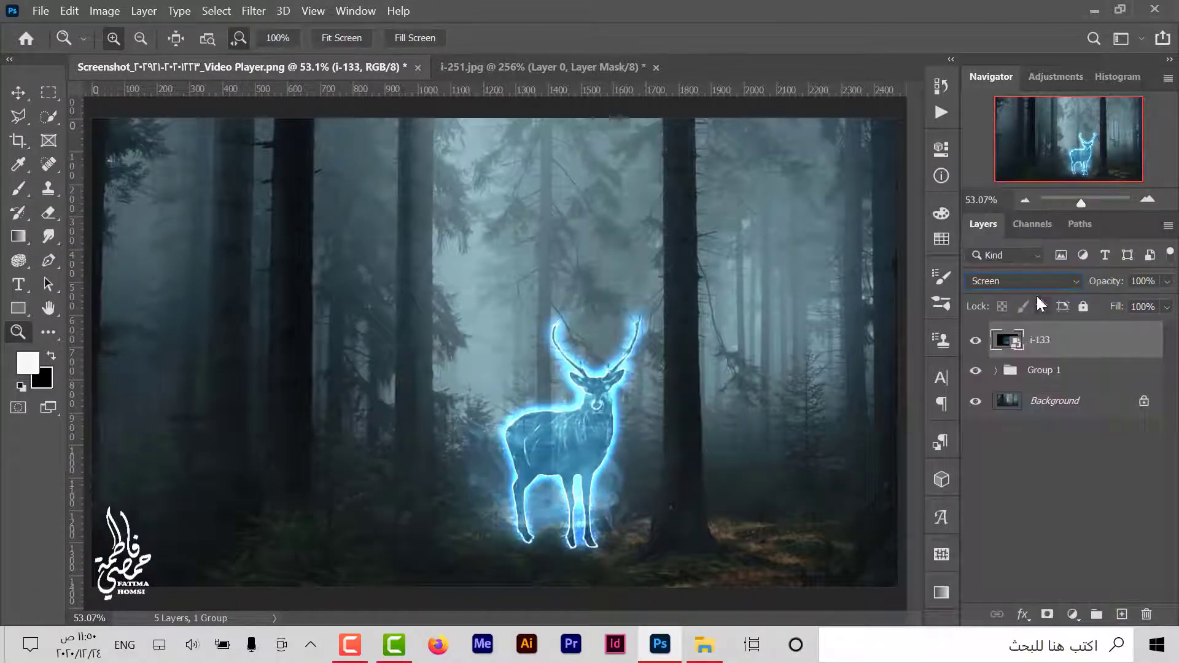
# Drag the second smoke image, i-132, from the folder onto the canvas.
pyautogui.click(1093, 10)
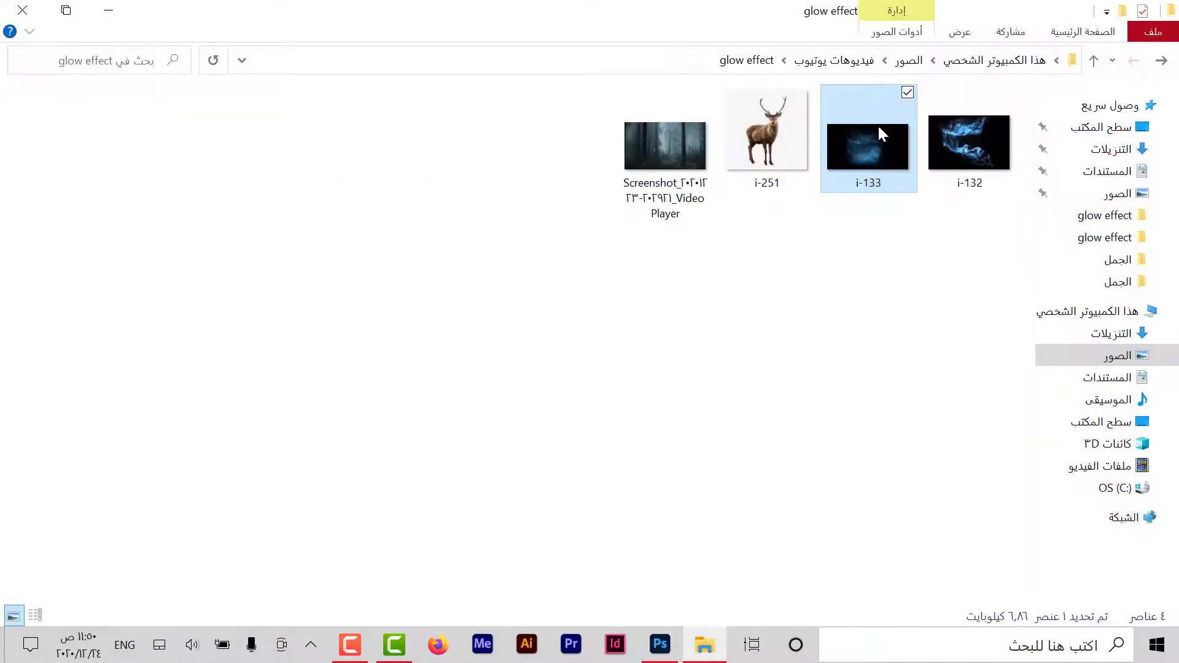
pyautogui.moveTo(959, 138)
pyautogui.mouseDown()
pyautogui.moveTo(663, 641)
pyautogui.moveTo(594, 528)
pyautogui.mouseUp()
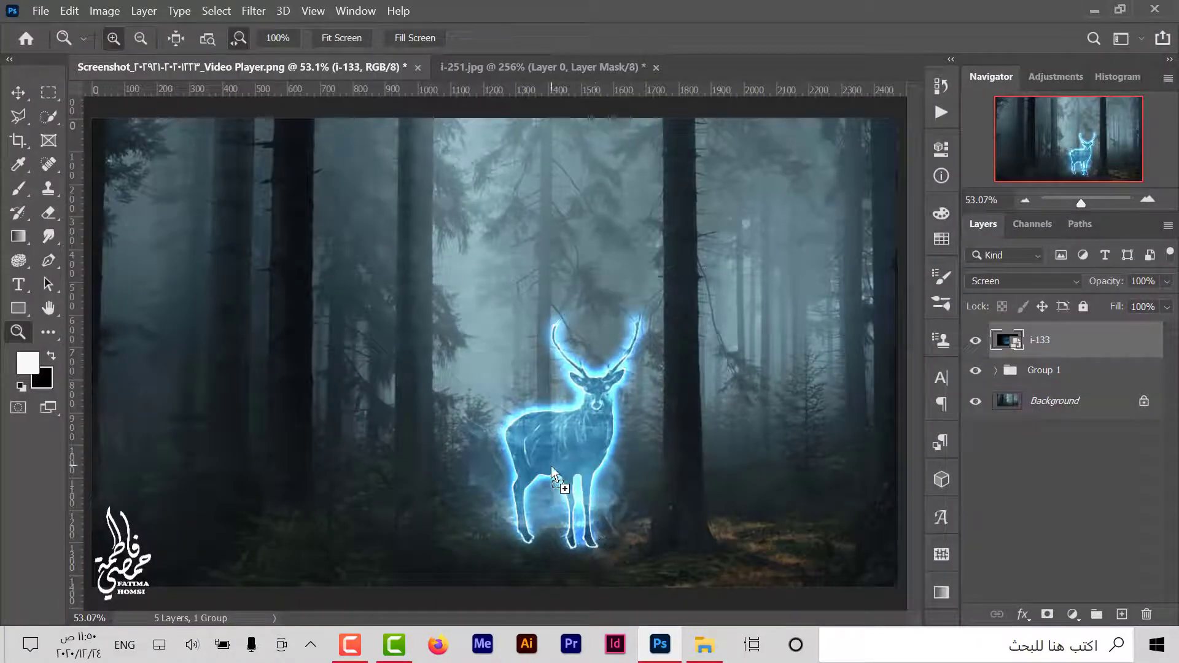
pyautogui.moveTo(562, 469); pyautogui.dragTo(551, 466)
# Scale the placed i-132 smoke over the deer, commit it, and blend it in Screen mode.
pyautogui.moveTo(493, 407); pyautogui.dragTo(491, 518)
pyautogui.moveTo(500, 442); pyautogui.dragTo(560, 496)
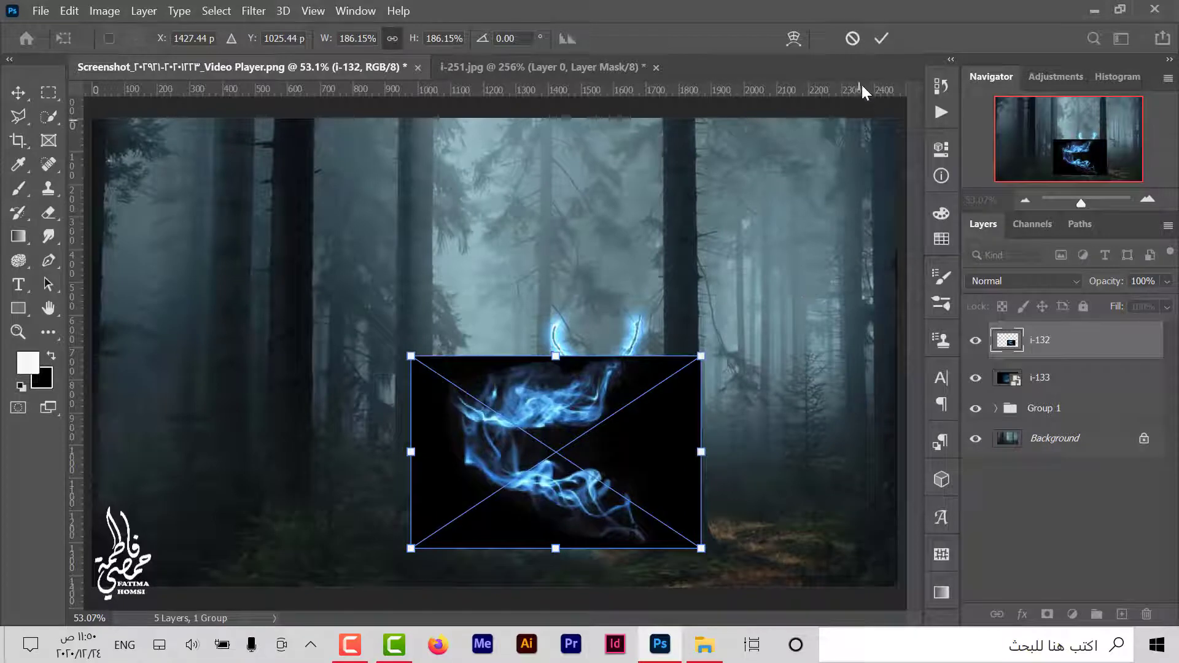
pyautogui.click(883, 40)
pyautogui.click(1043, 282)
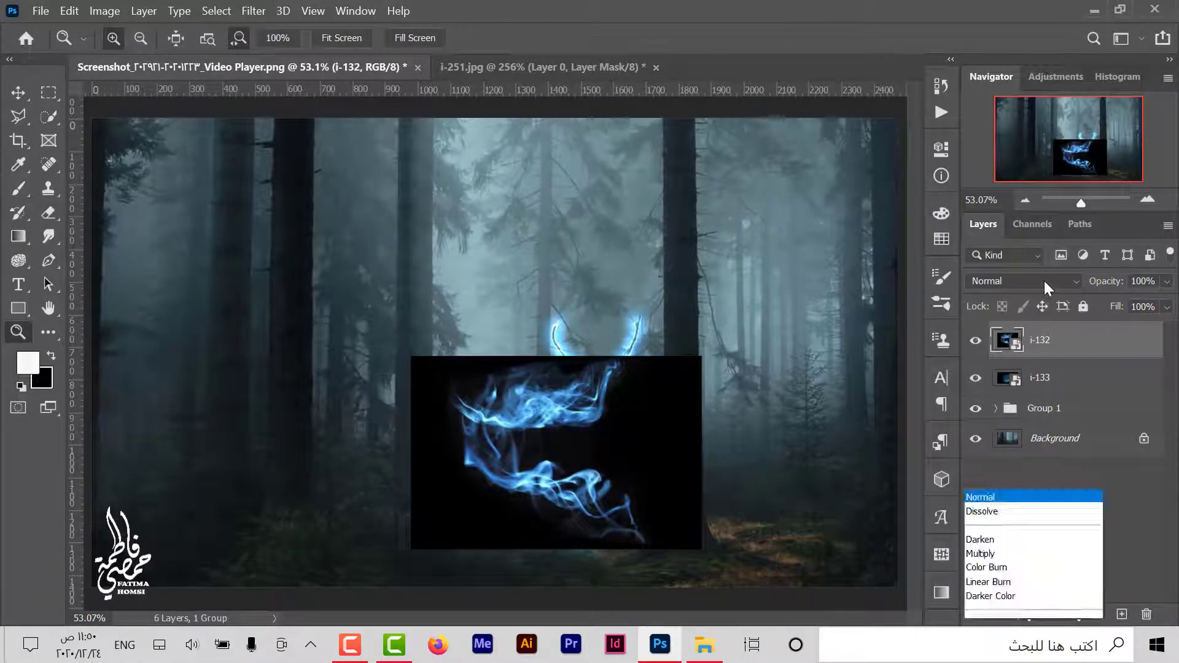
pyautogui.click(1044, 308)
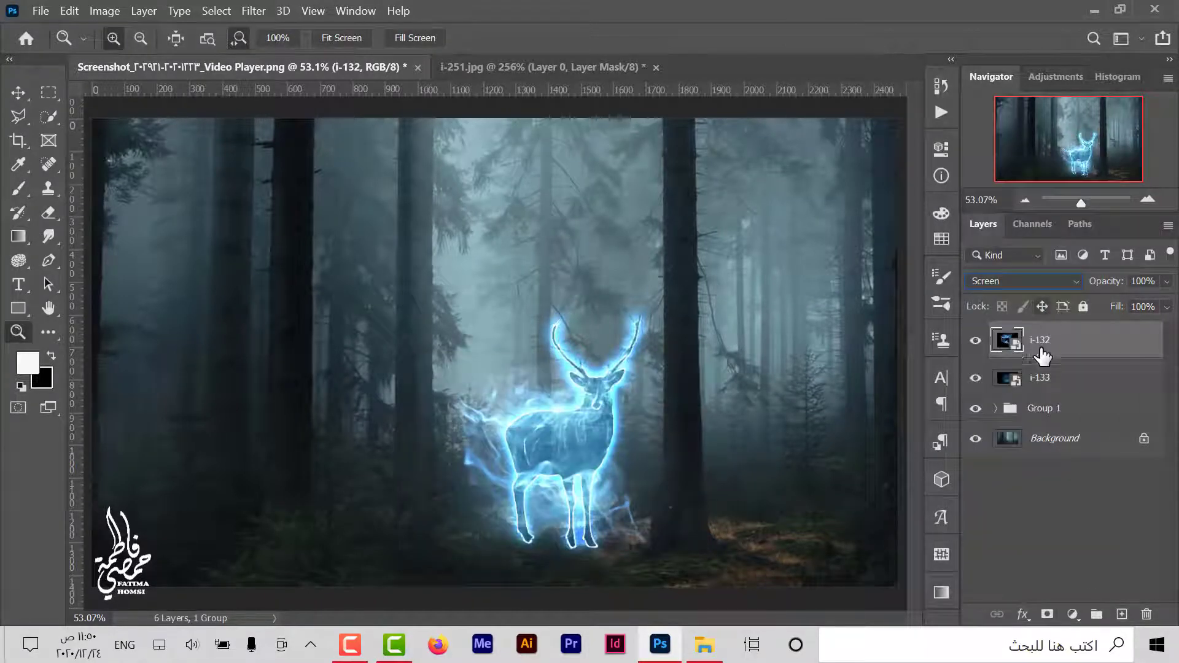
# Enlarge the i-132 smoke further upward around the deer and reposition it.
pyautogui.hotkey('ctrl', 't')
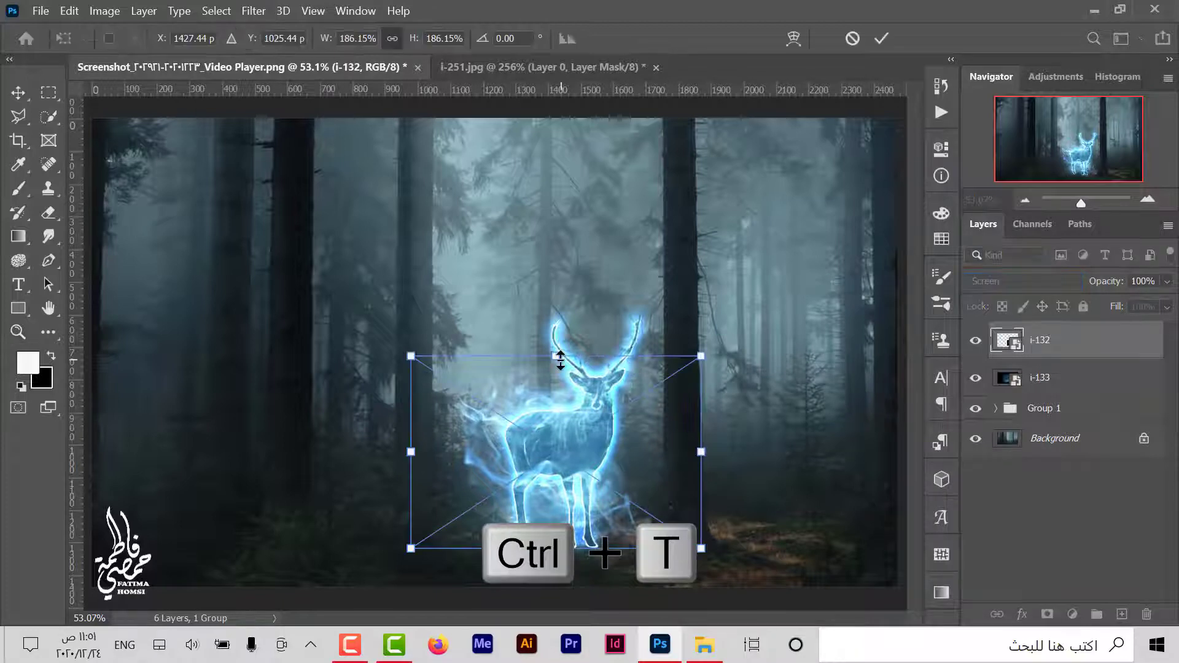
pyautogui.moveTo(555, 356); pyautogui.dragTo(559, 328)
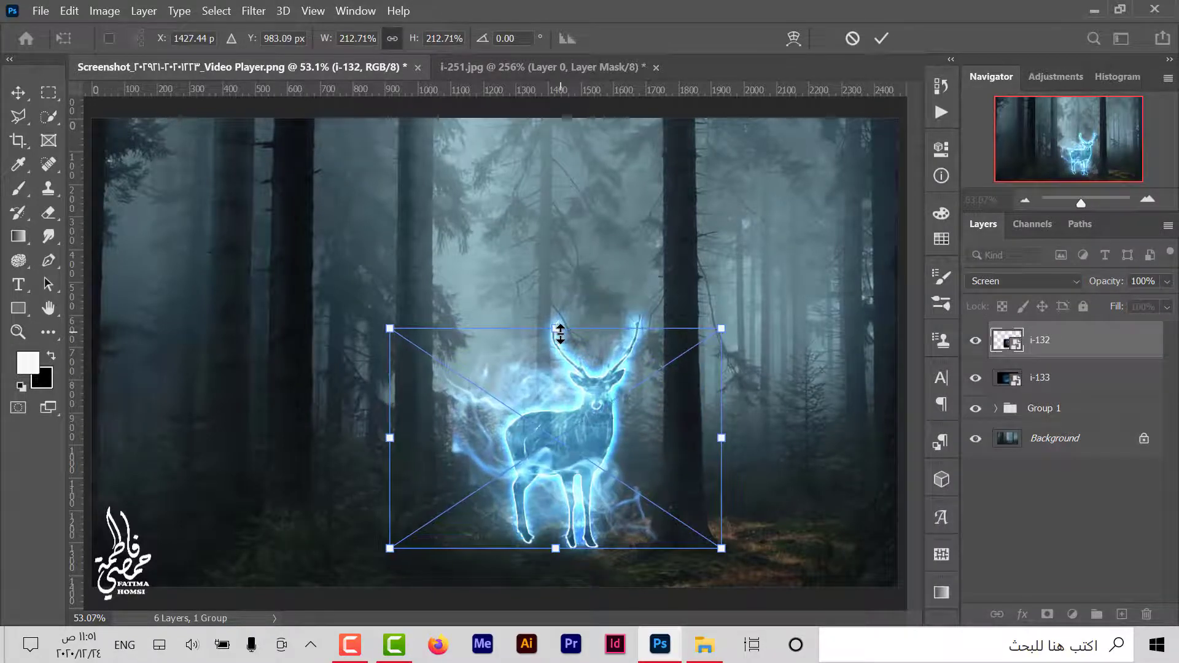
pyautogui.moveTo(550, 400)
pyautogui.mouseDown()
pyautogui.moveTo(541, 428)
pyautogui.moveTo(573, 415)
pyautogui.mouseUp()
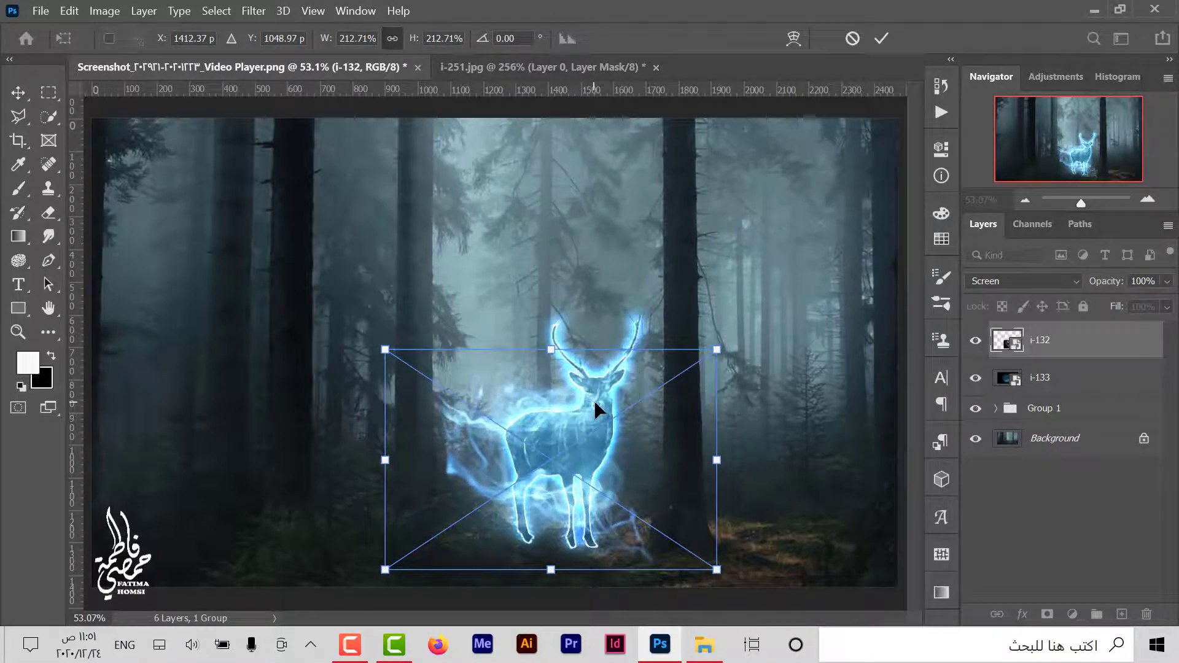
# Commit the i-132 resize, then enlarge i-133 to about 275% and nudge it slightly left.
pyautogui.click(886, 43)
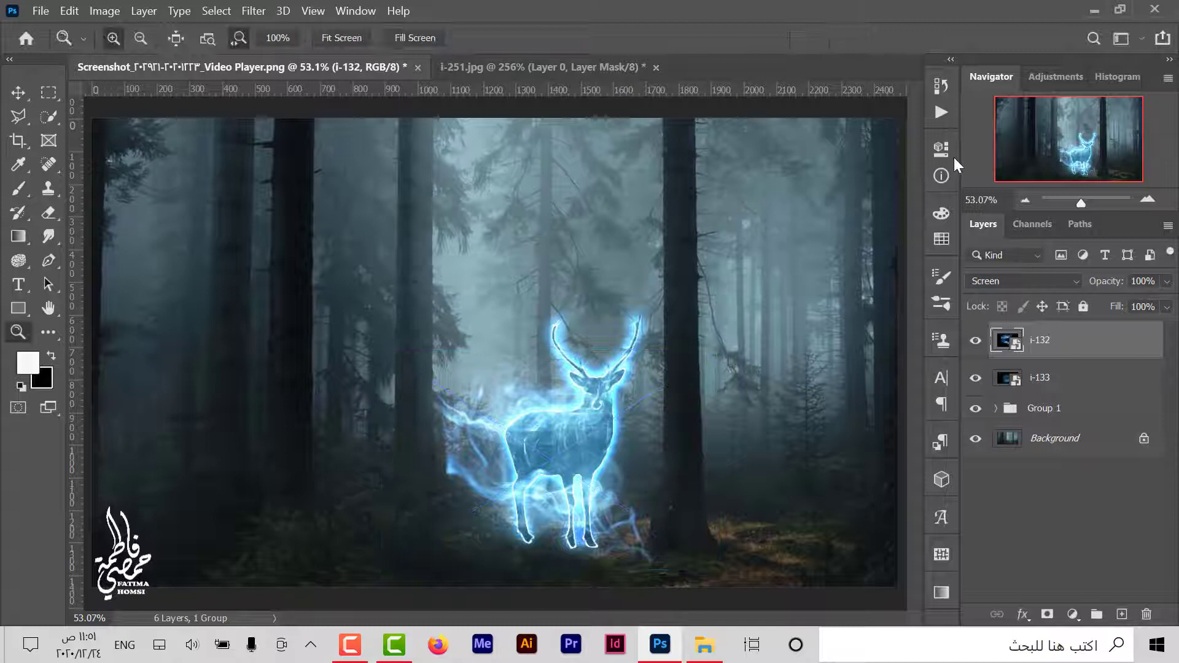
pyautogui.click(1067, 384)
pyautogui.hotkey('ctrl', 't')
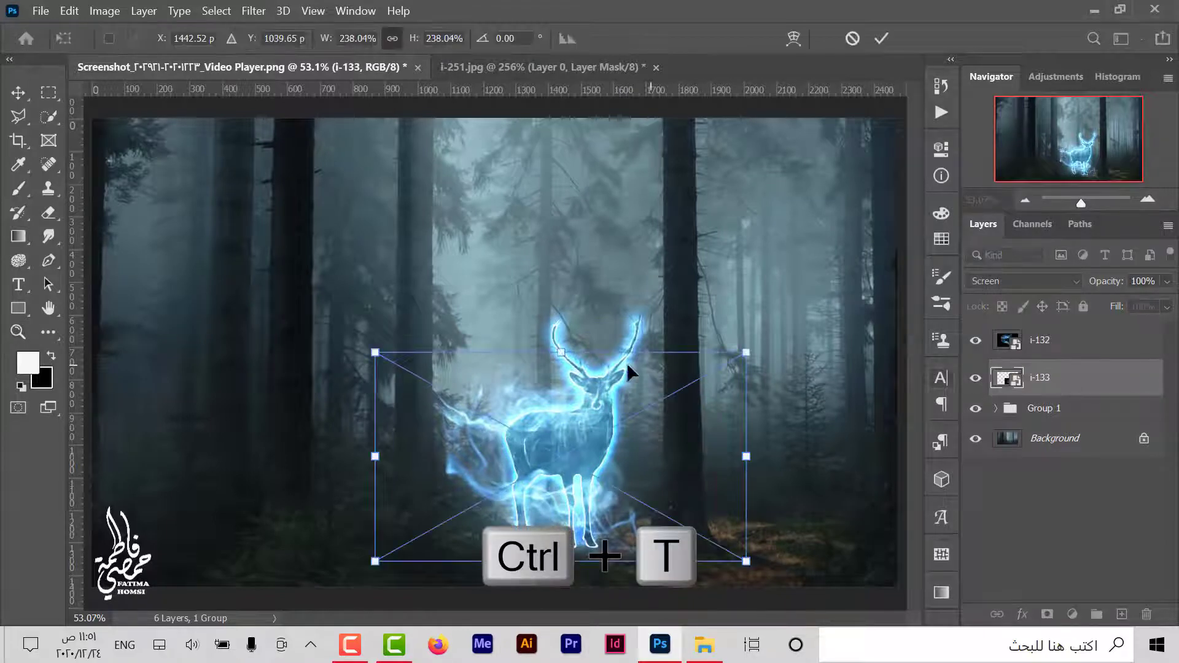
pyautogui.moveTo(561, 352); pyautogui.dragTo(562, 314)
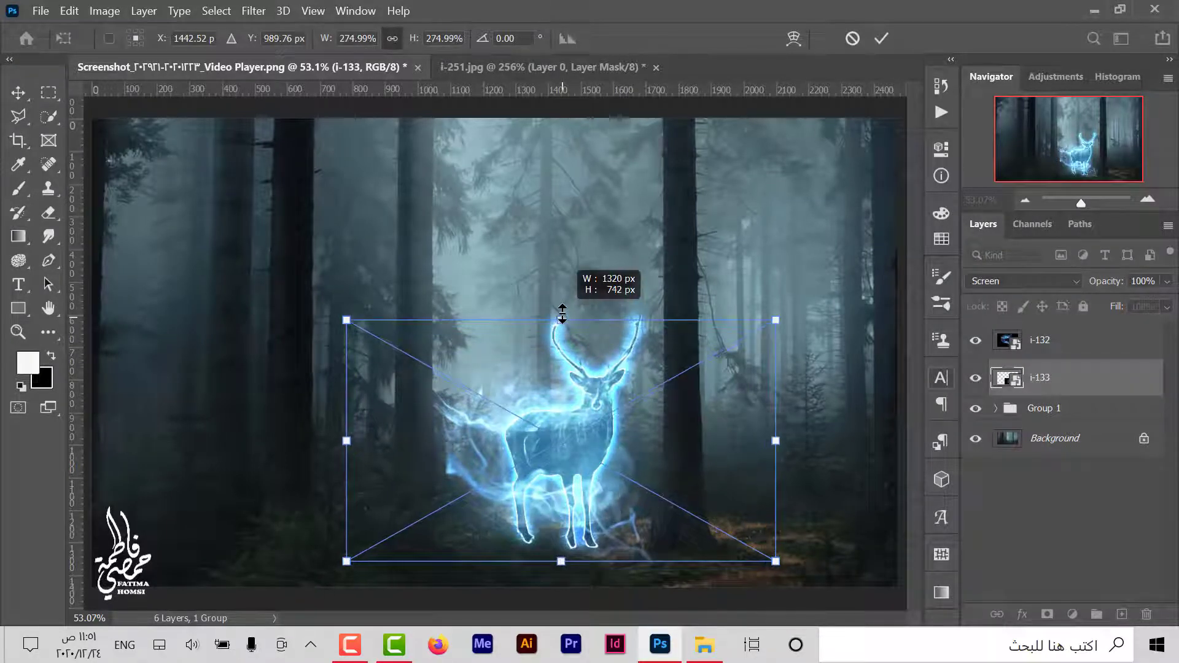
pyautogui.moveTo(561, 396); pyautogui.dragTo(550, 397)
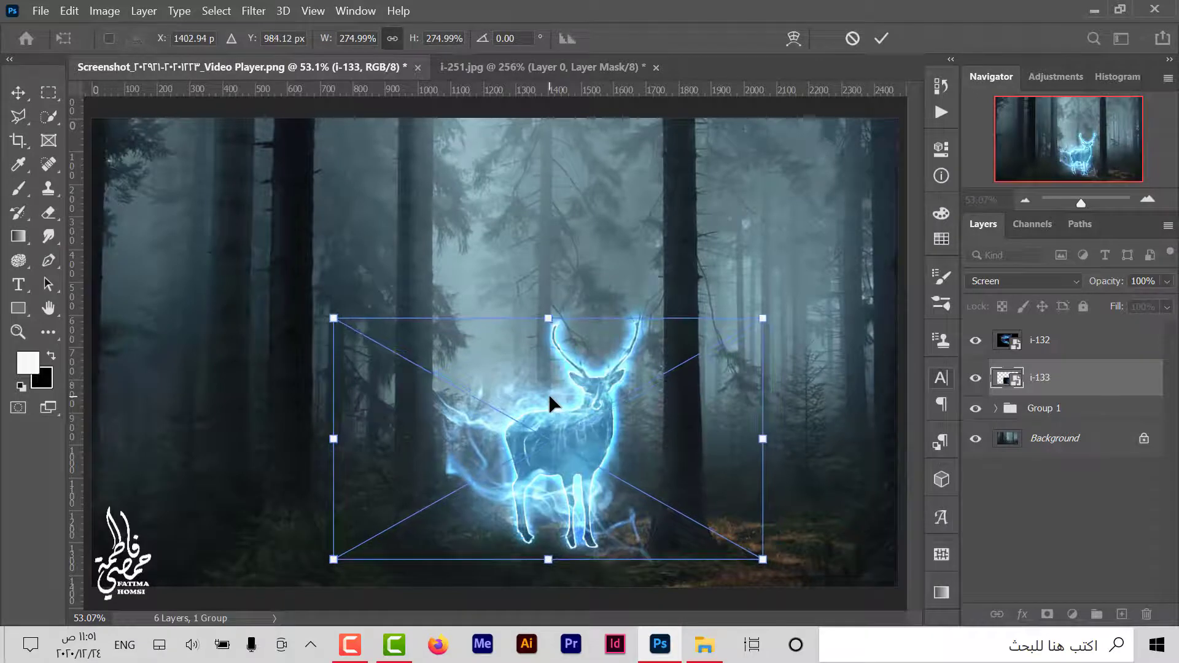
pyautogui.click(880, 38)
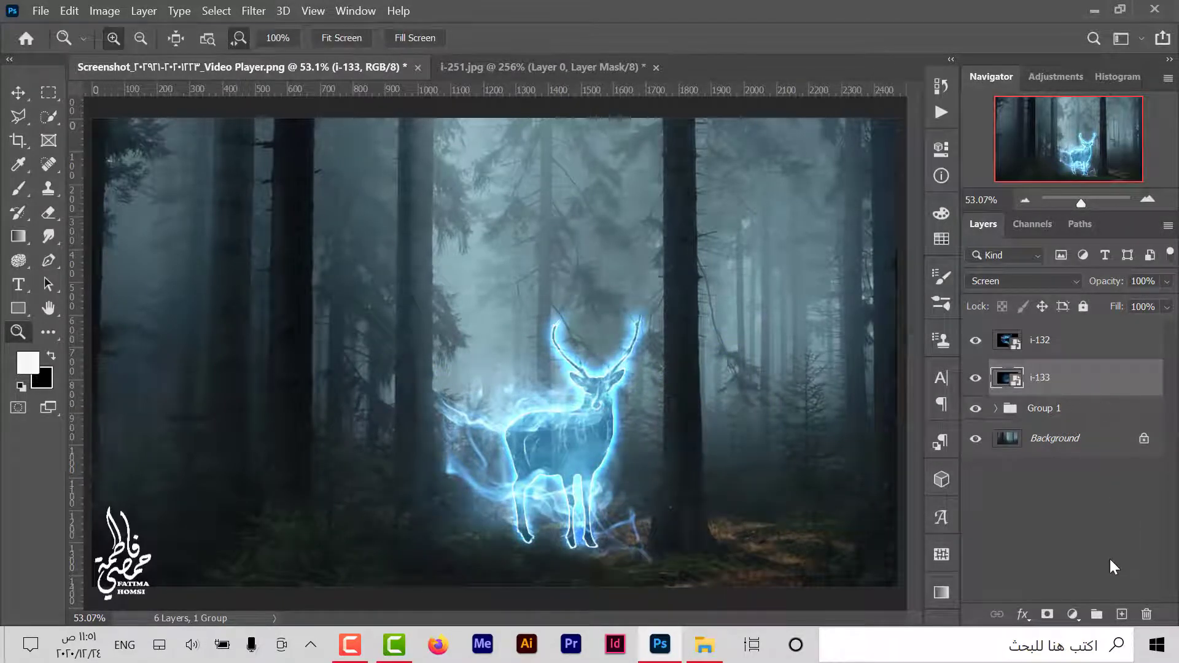
pyautogui.click(1076, 439)
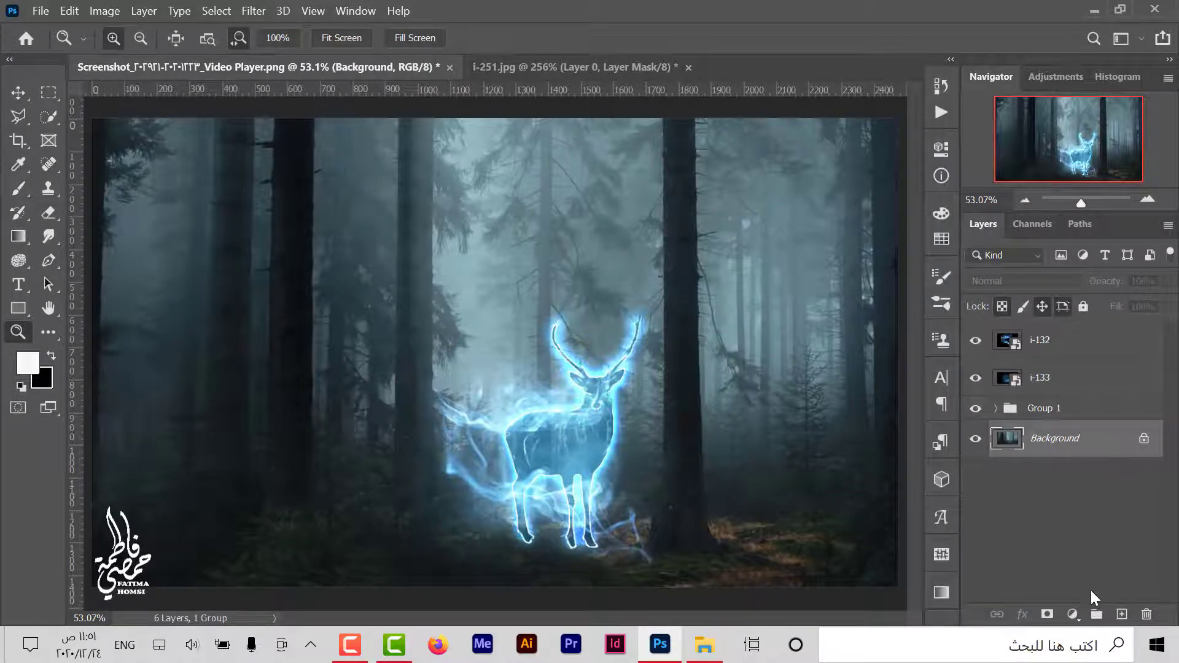
# Add a Curves adjustment above the Background, bend the curve and switch it to the Blue channel.
pyautogui.click(1072, 614)
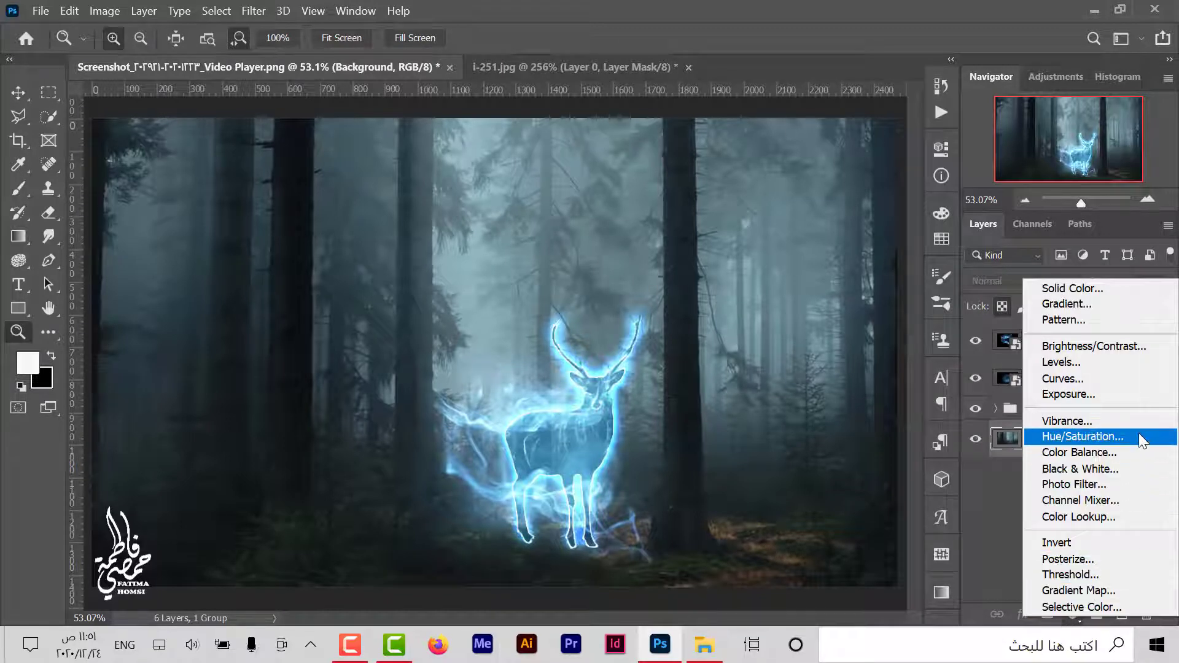
pyautogui.click(1159, 379)
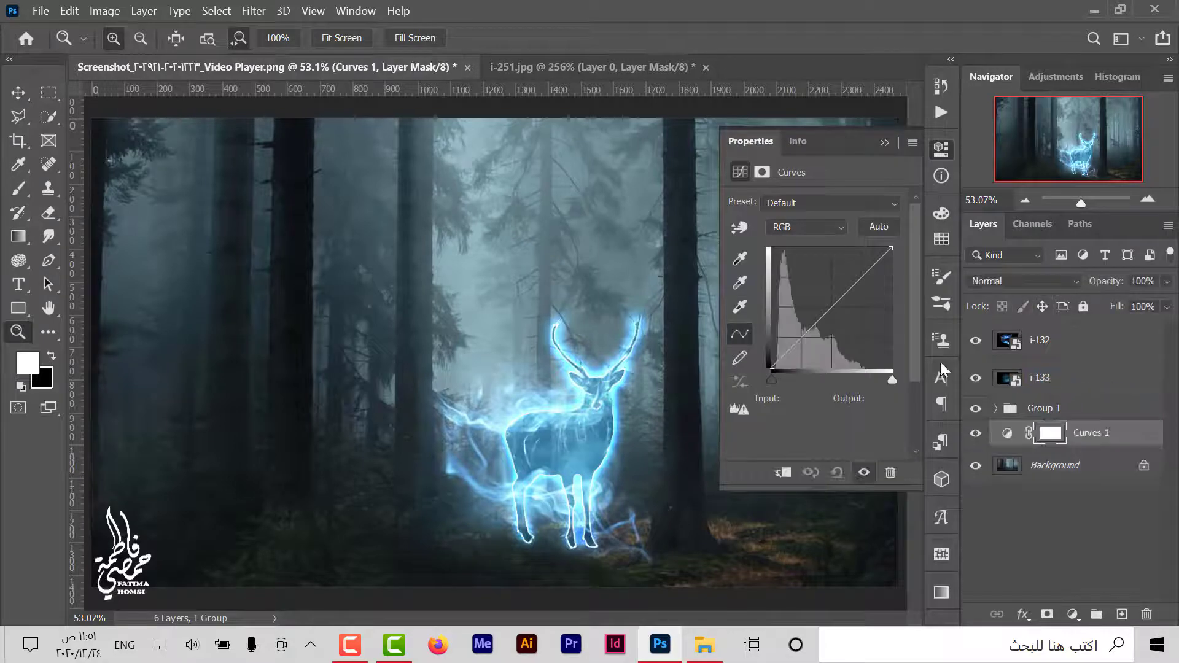
pyautogui.click(828, 313)
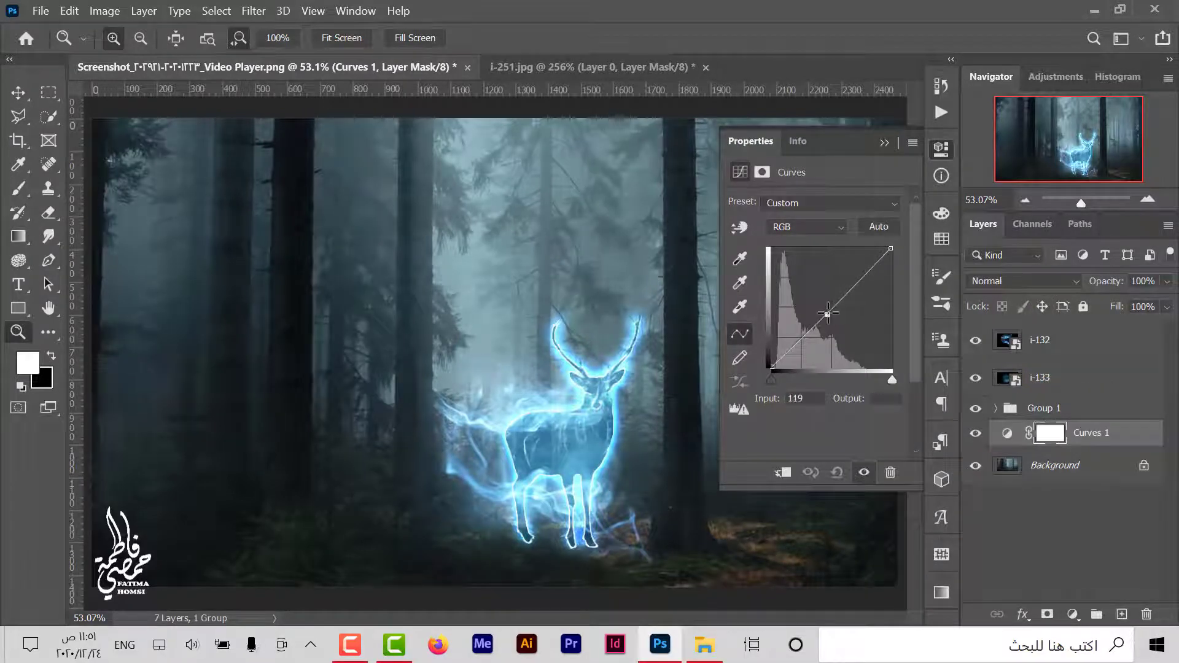
pyautogui.moveTo(827, 313); pyautogui.dragTo(835, 315)
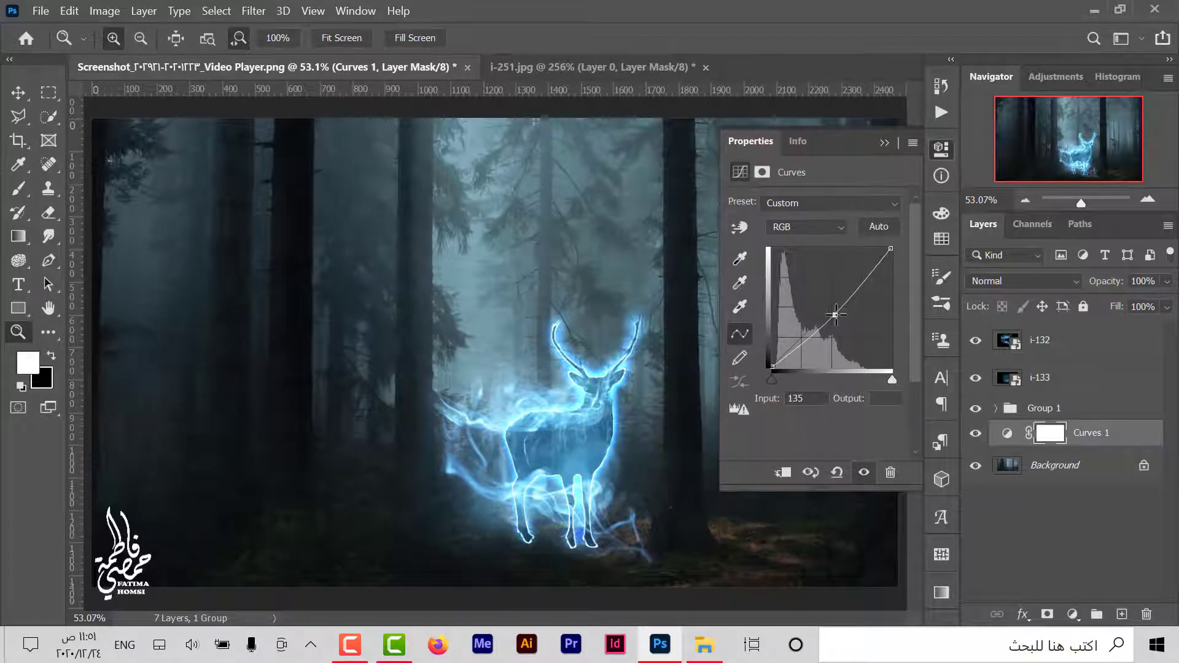
pyautogui.click(825, 228)
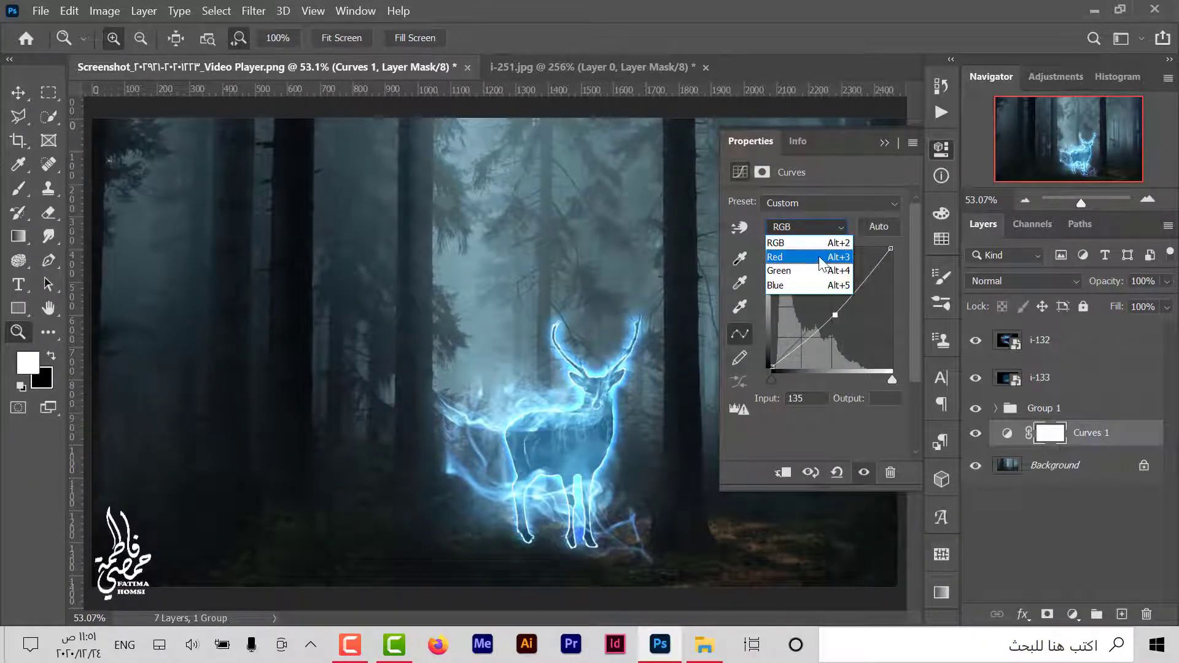
pyautogui.click(818, 284)
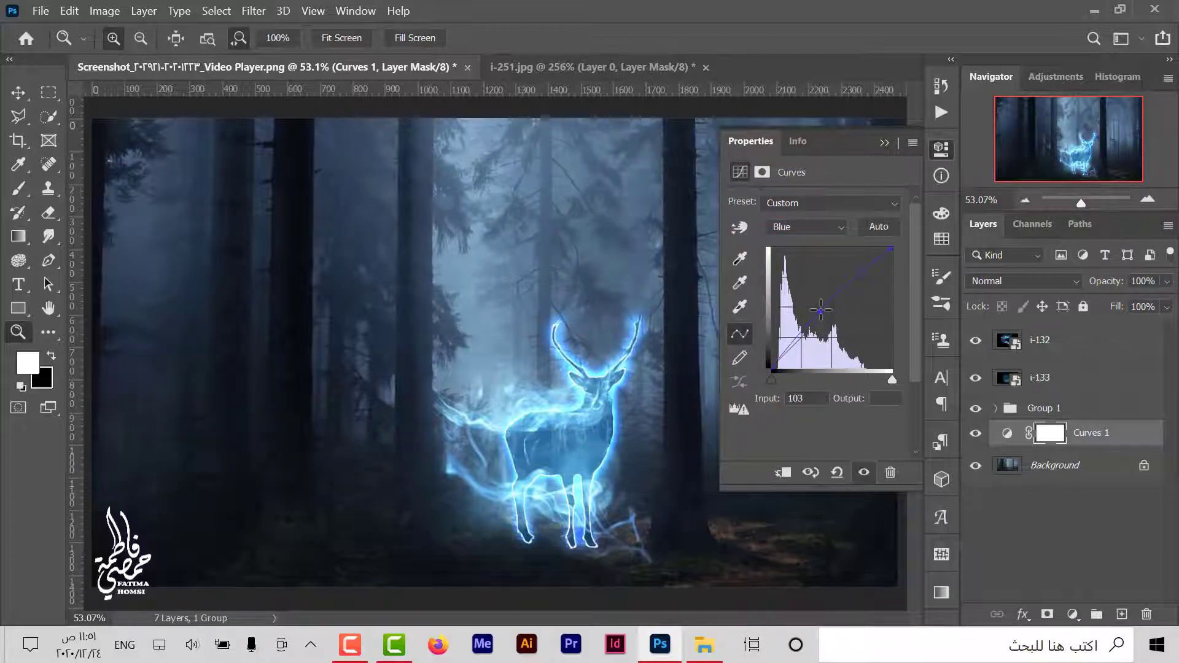
pyautogui.click(882, 142)
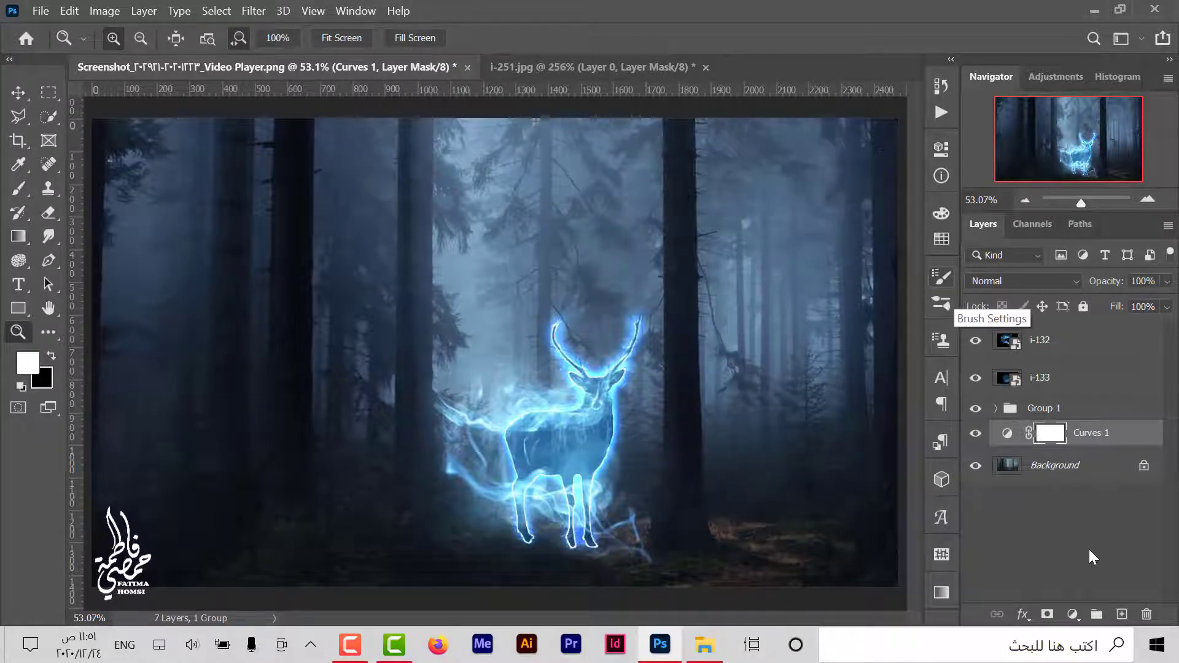
pyautogui.click(1072, 614)
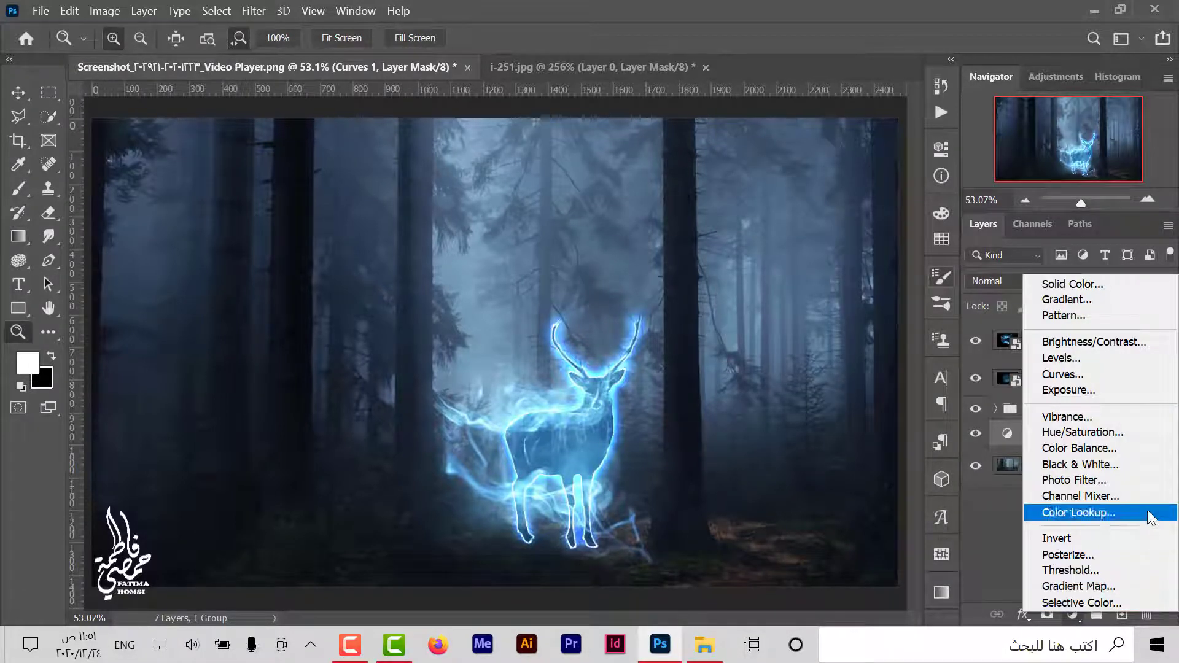
# Add a Color Balance layer with Cyan-Red about -25 and Yellow-Blue about +17.
pyautogui.click(1099, 448)
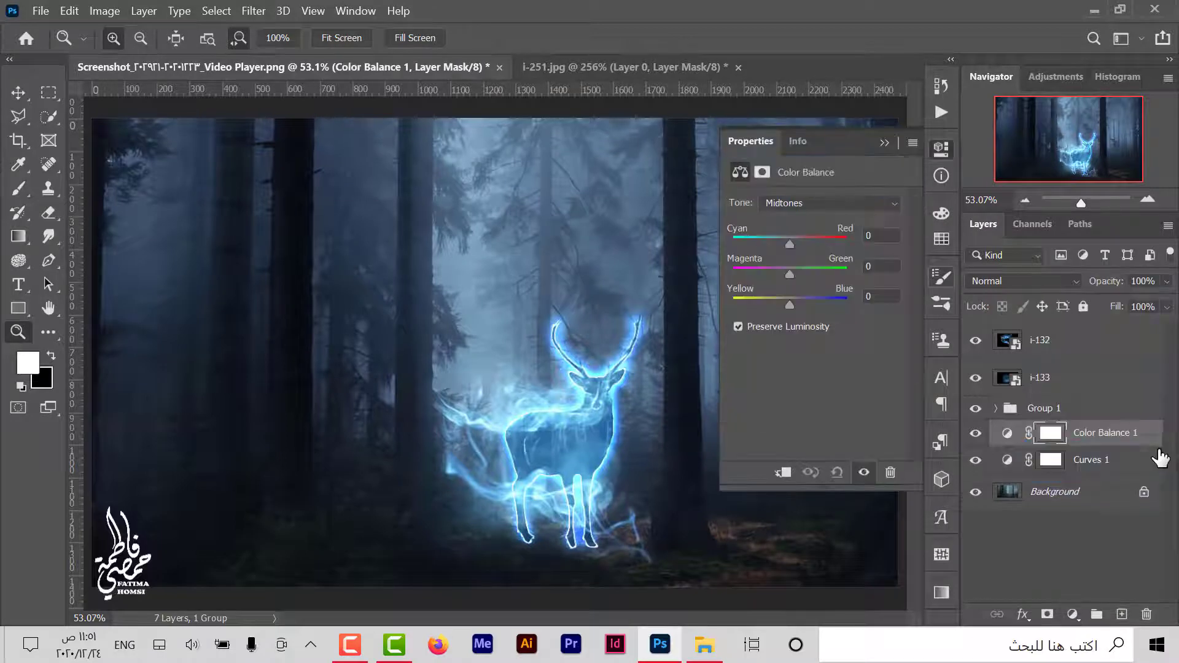
pyautogui.moveTo(791, 245); pyautogui.dragTo(777, 246)
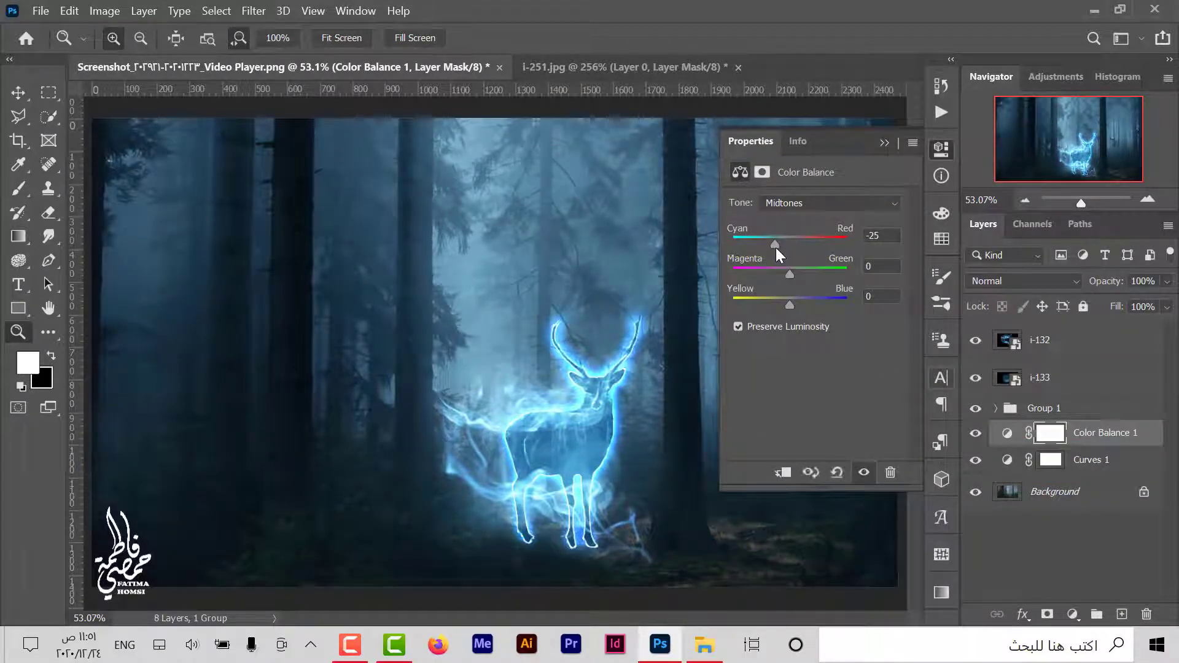
pyautogui.moveTo(789, 305); pyautogui.dragTo(797, 304)
pyautogui.click(884, 144)
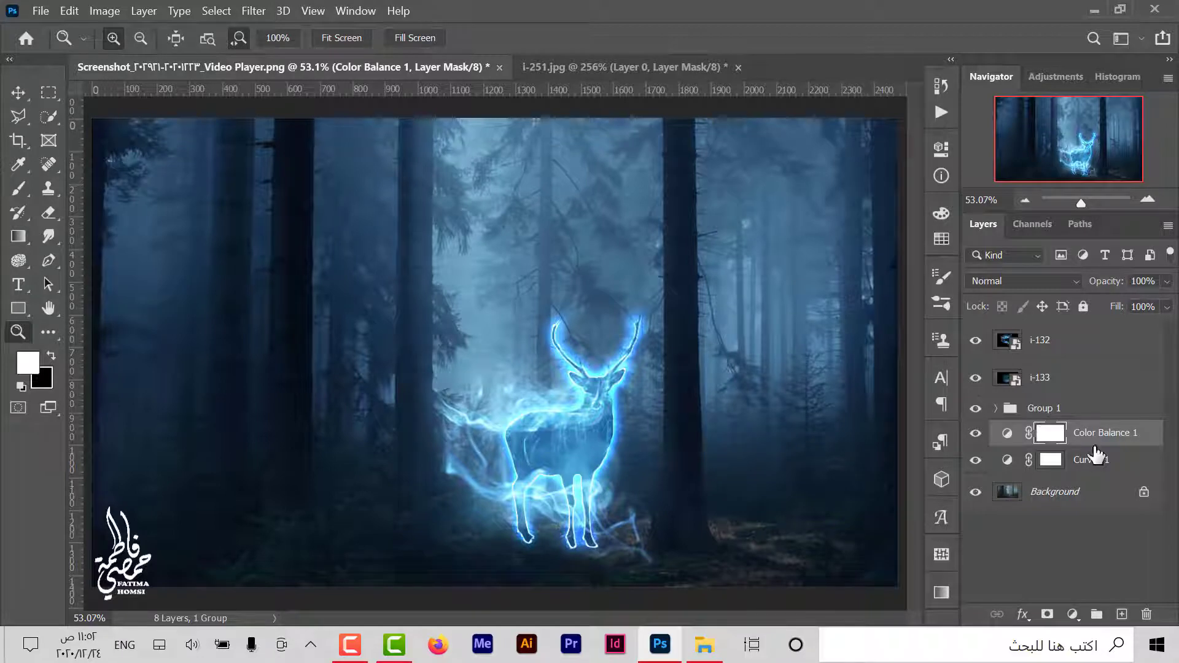
pyautogui.click(1121, 615)
# Sample the deer's light blue glow and paint it softly around the deer on Layer 1.
pyautogui.click(19, 168)
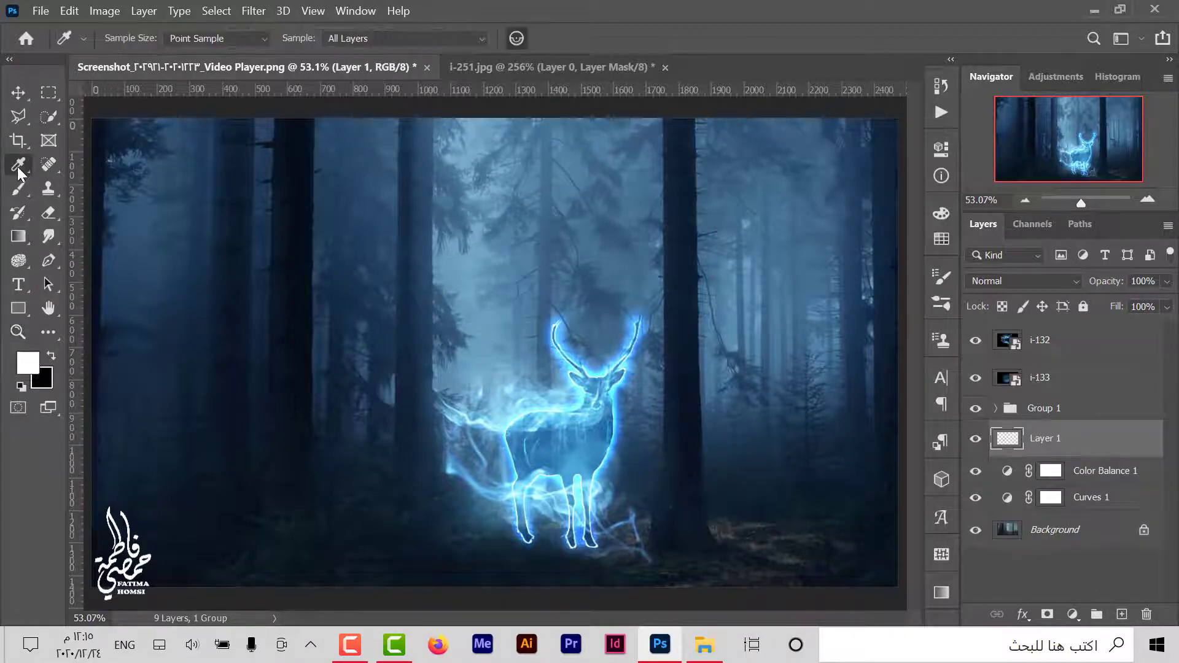
pyautogui.click(516, 422)
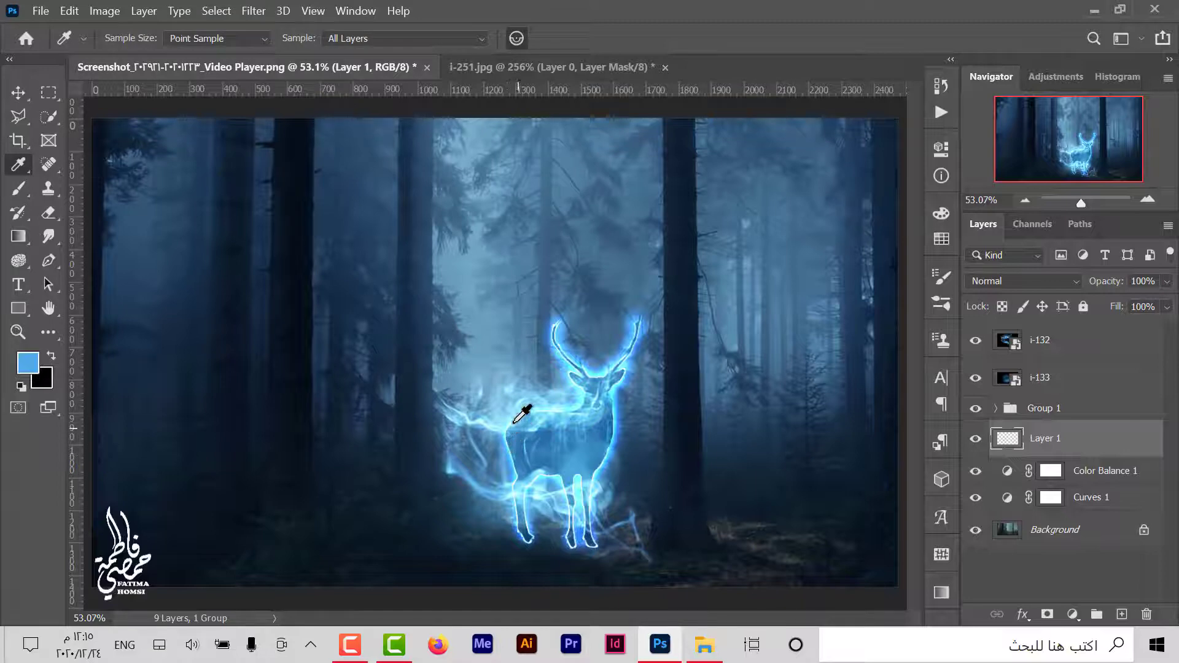
pyautogui.click(18, 188)
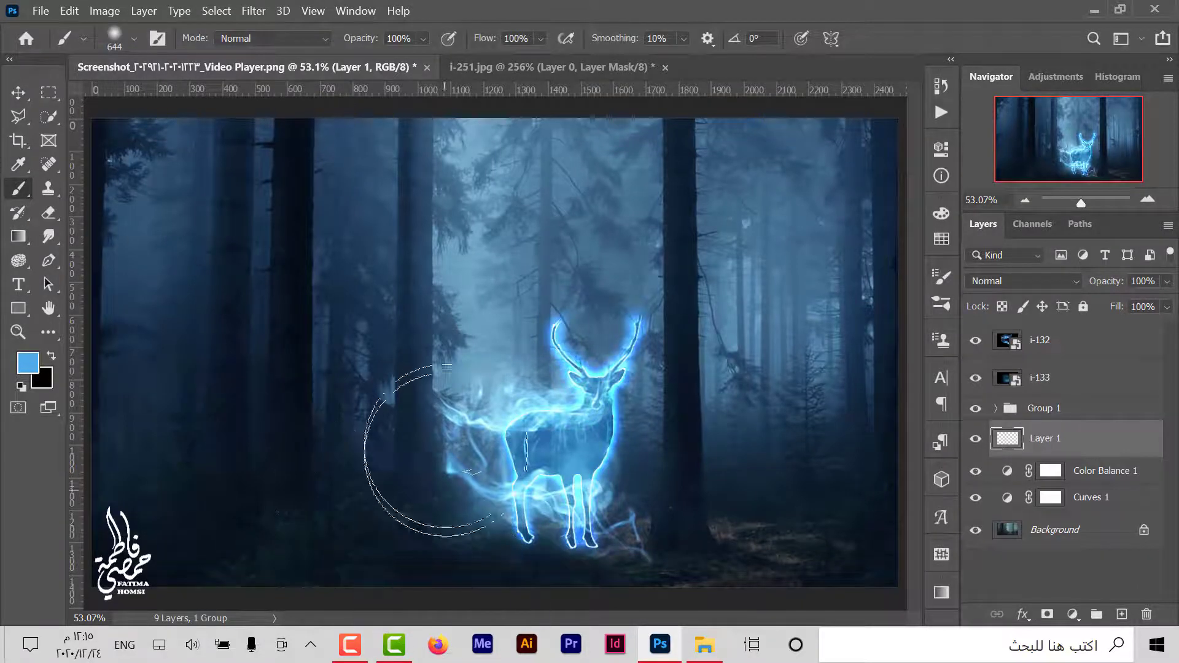
pyautogui.moveTo(417, 349)
pyautogui.mouseDown()
pyautogui.moveTo(430, 546)
pyautogui.moveTo(661, 368)
pyautogui.mouseUp()
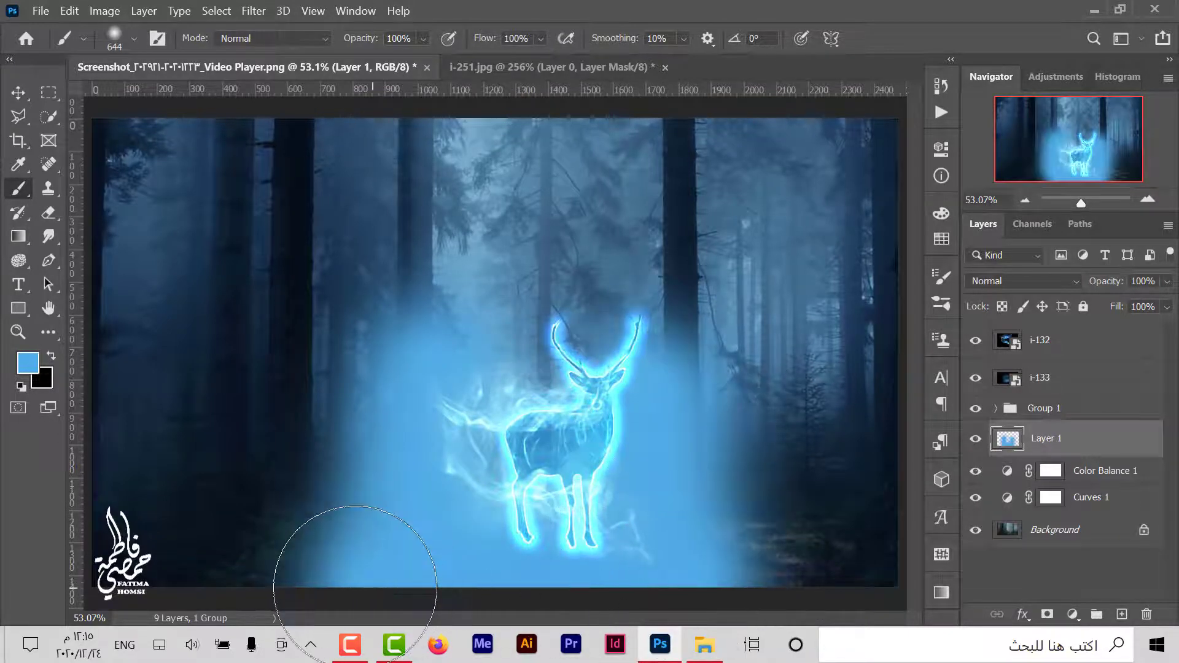
# Blend Layer 1 as Linear Dodge (Add) at 14% opacity.
pyautogui.click(1057, 282)
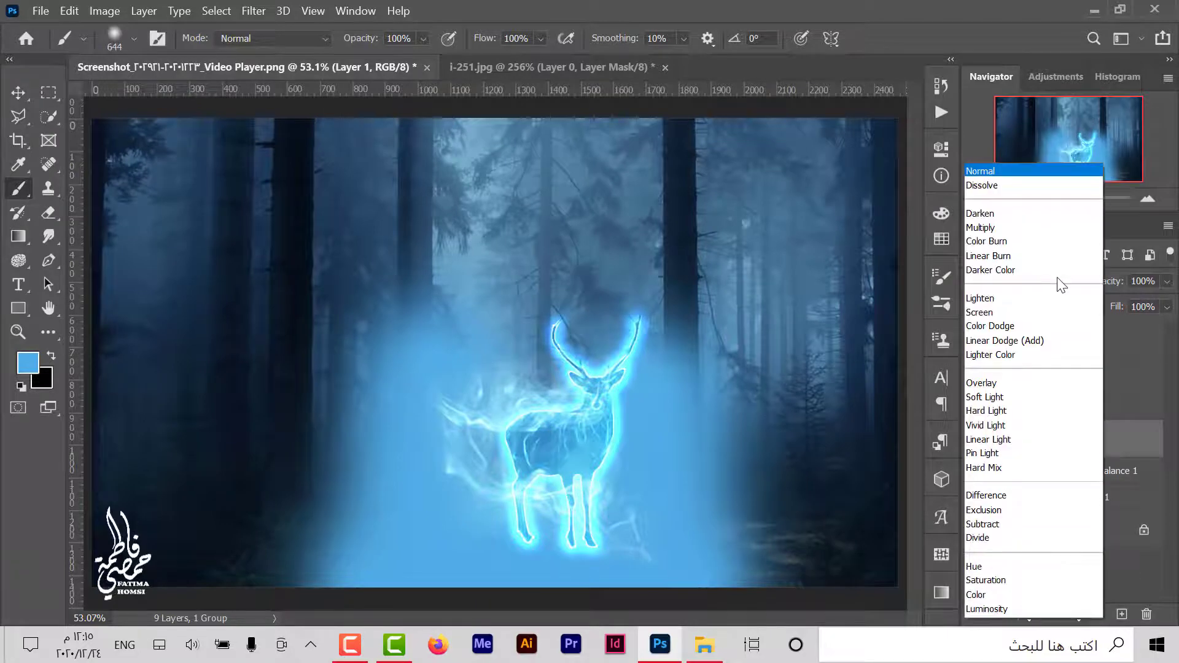
pyautogui.click(1071, 342)
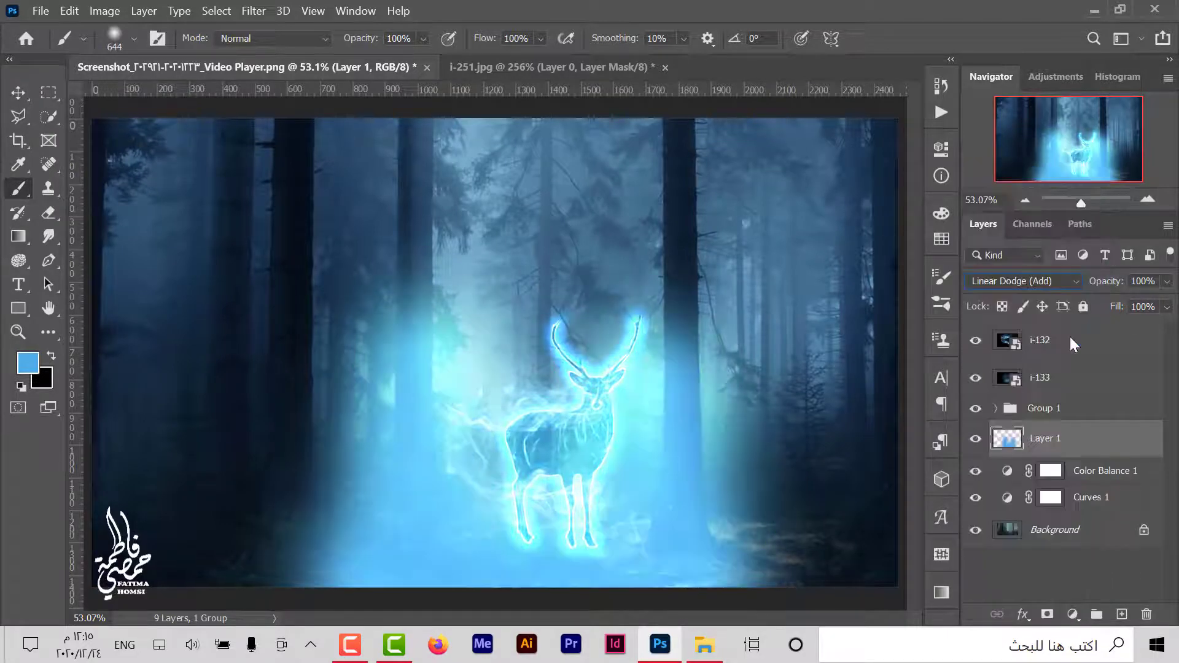
pyautogui.click(1165, 282)
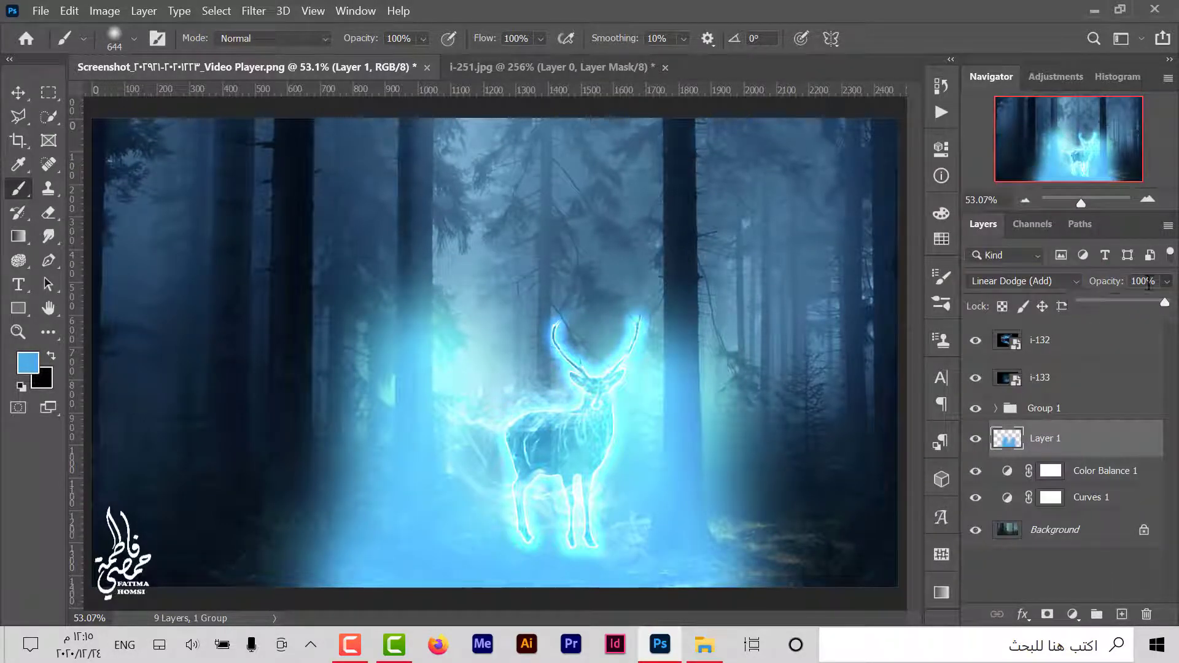
pyautogui.click(1092, 301)
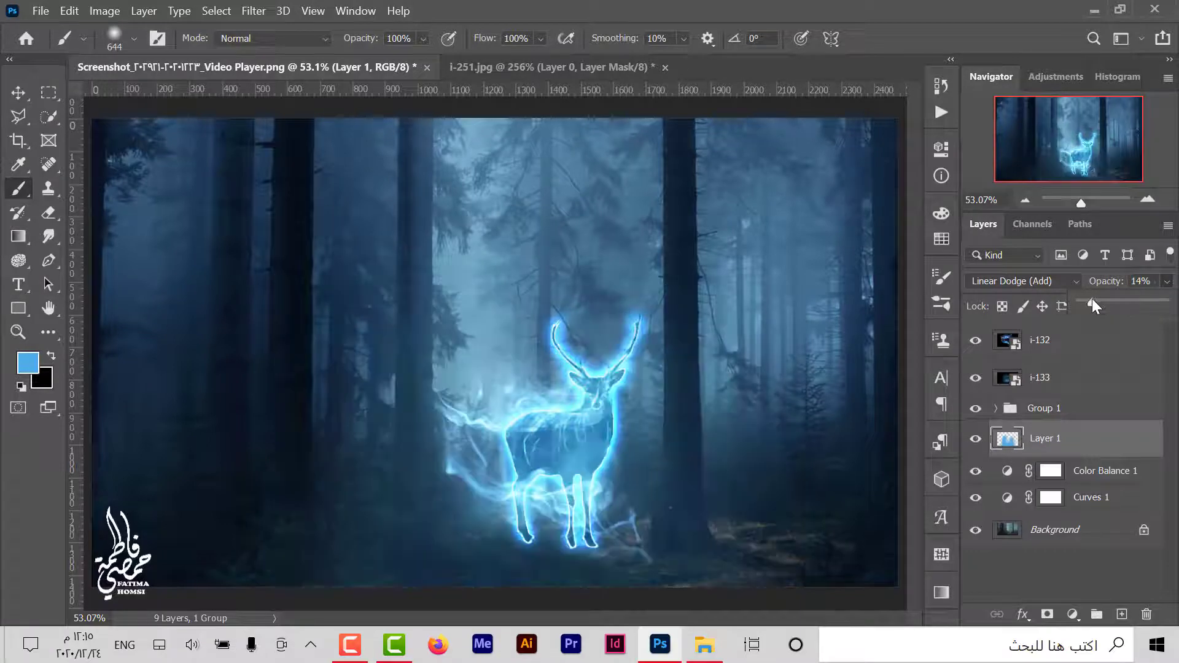
pyautogui.click(1121, 614)
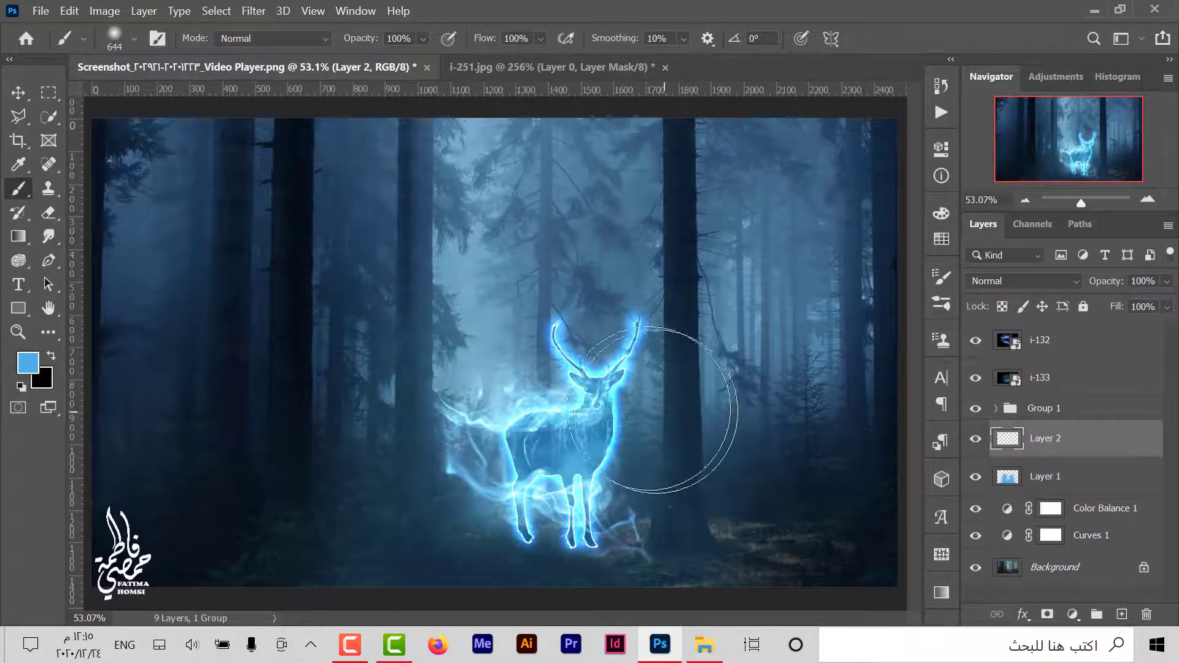
# Enlarge the soft brush to about 1136 px and paint a large glow on Layer 2.
pyautogui.moveTo(654, 409); pyautogui.dragTo(706, 400)
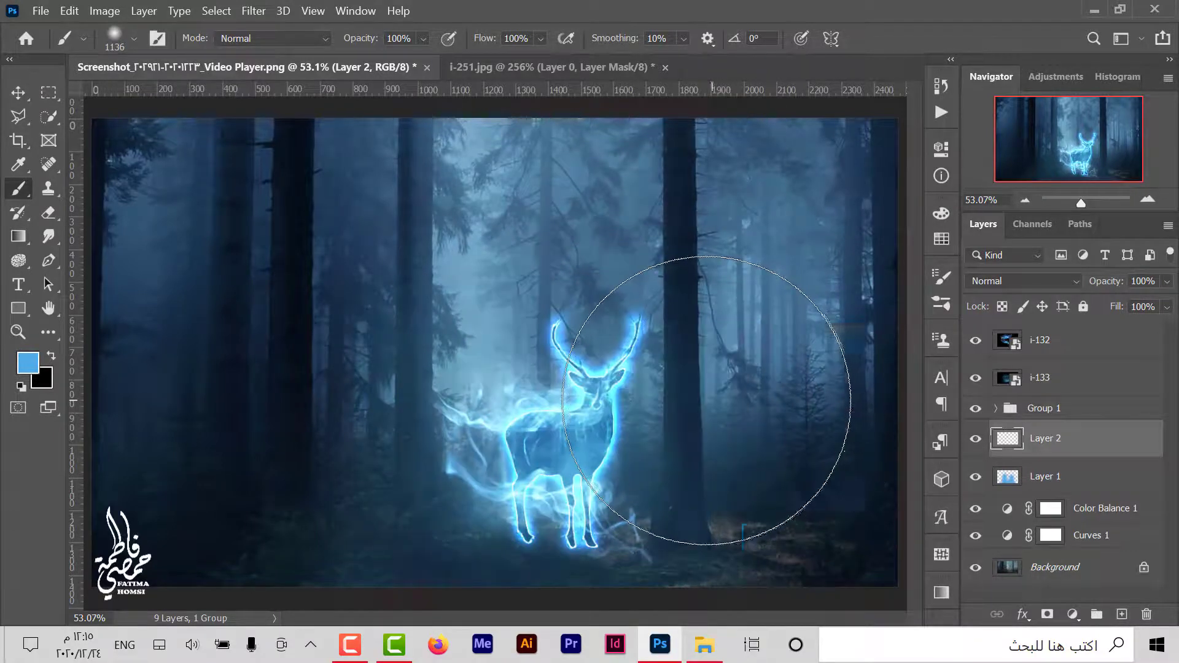
pyautogui.rightClick(706, 400)
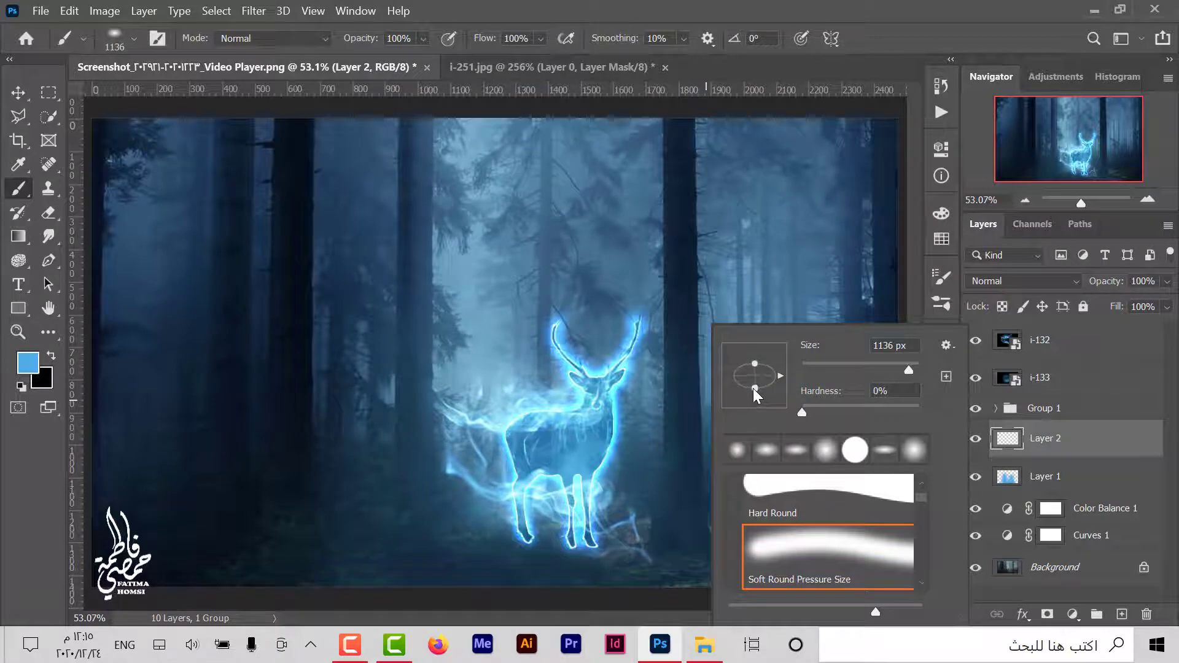
pyautogui.click(543, 526)
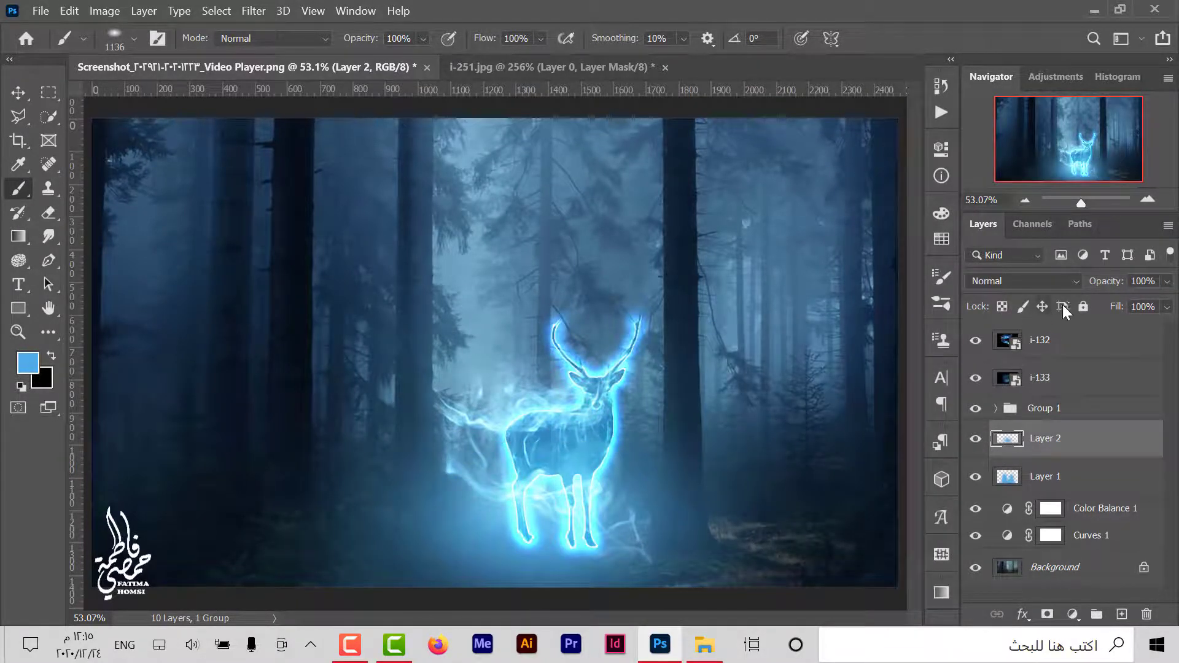
# Blend Layer 2 as Linear Dodge (Add) at 16% opacity.
pyautogui.click(1038, 286)
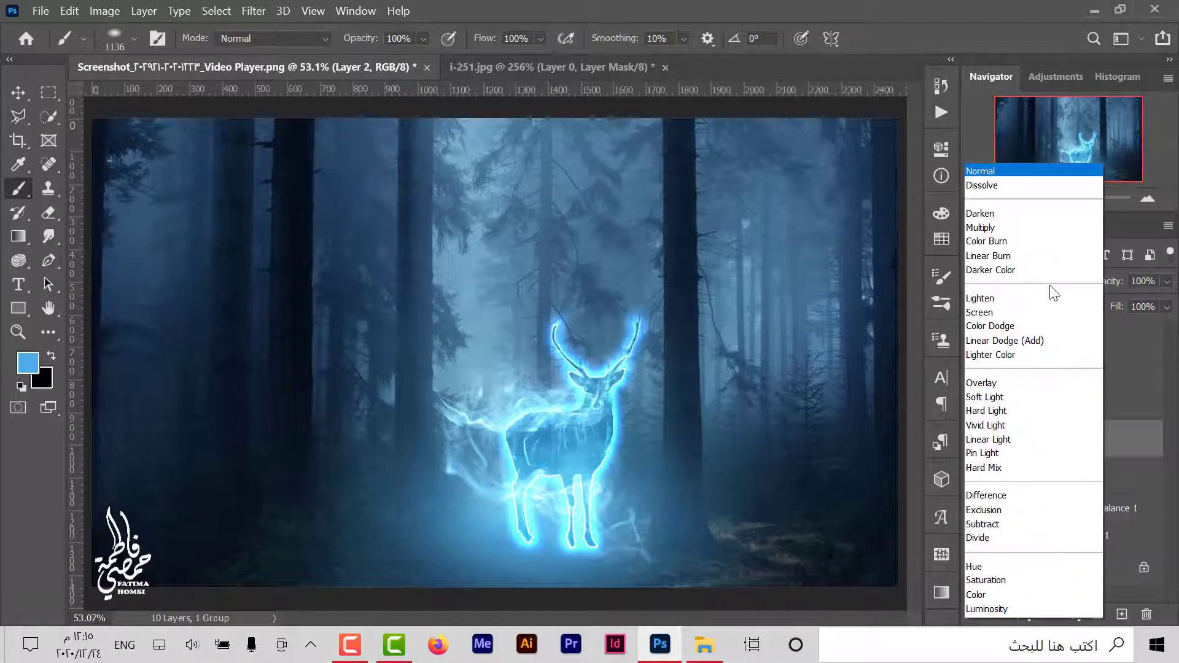
pyautogui.click(1065, 336)
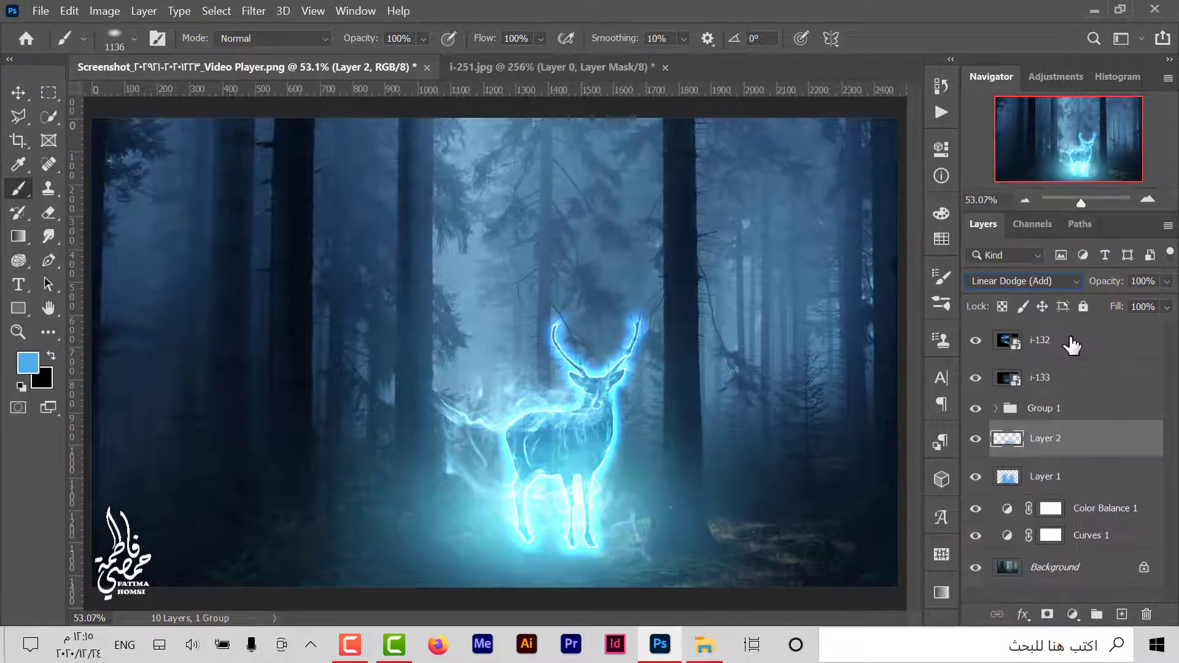
pyautogui.click(1166, 281)
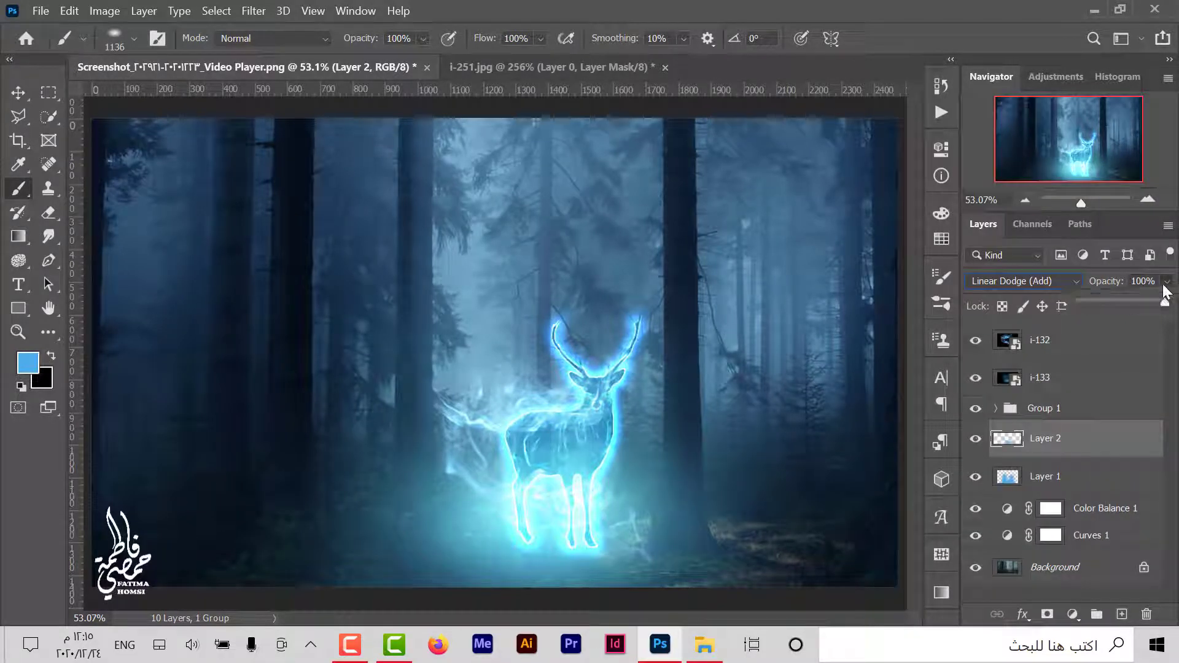
pyautogui.click(1092, 304)
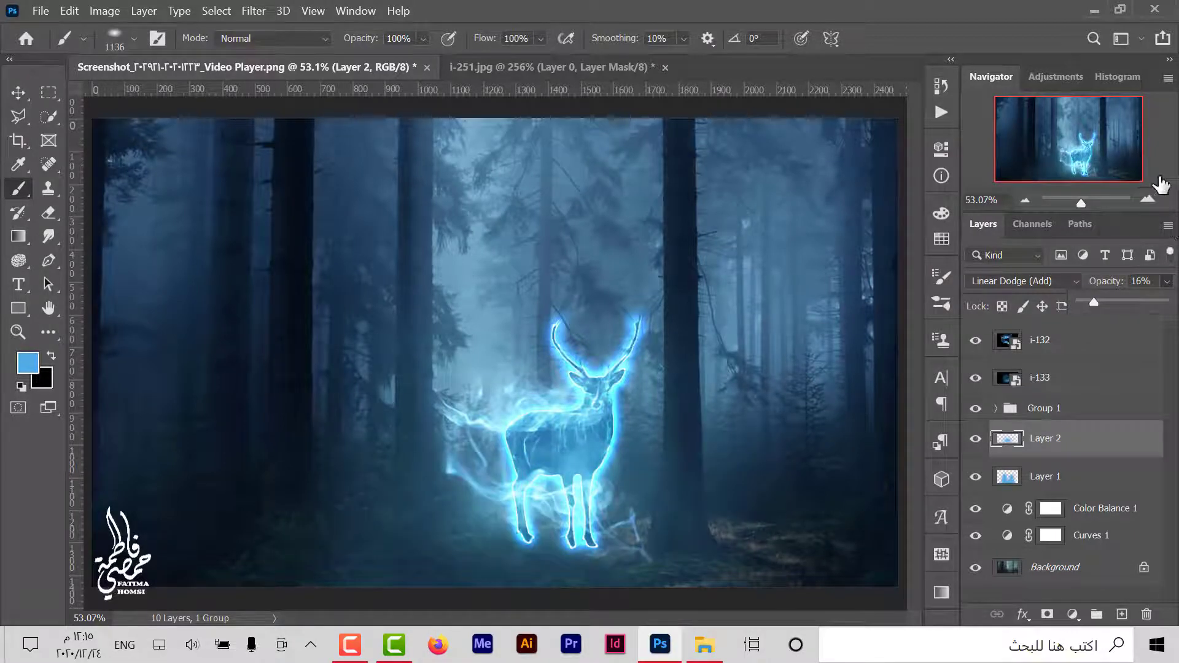
# Paint light blue across the bottom on new Layer 3, set it to Multiply, and compare visibility.
pyautogui.click(1121, 615)
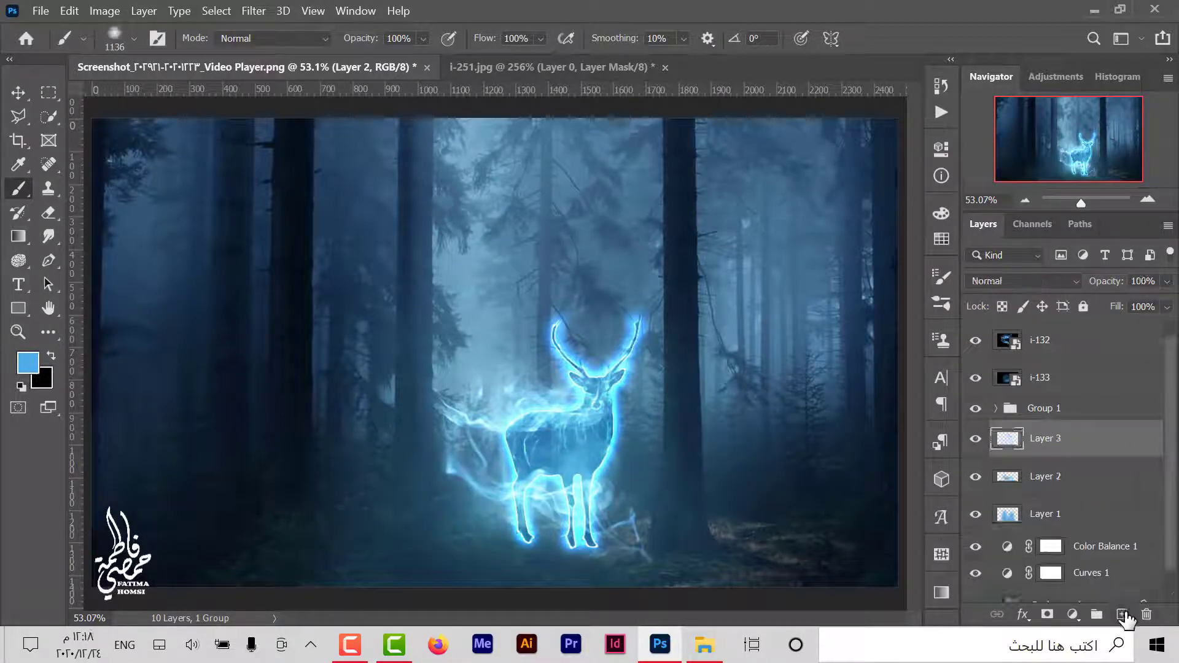
pyautogui.moveTo(906, 588)
pyautogui.mouseDown()
pyautogui.moveTo(684, 526)
pyautogui.moveTo(631, 591)
pyautogui.moveTo(289, 579)
pyautogui.moveTo(82, 611)
pyautogui.mouseUp()
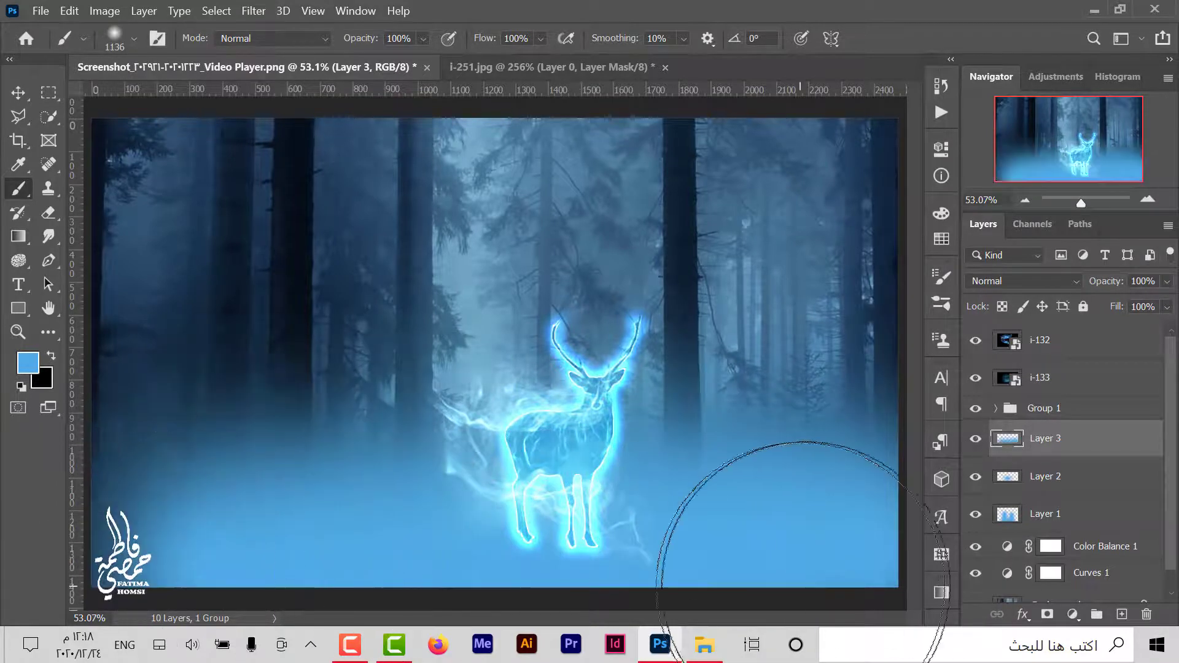
pyautogui.click(1045, 280)
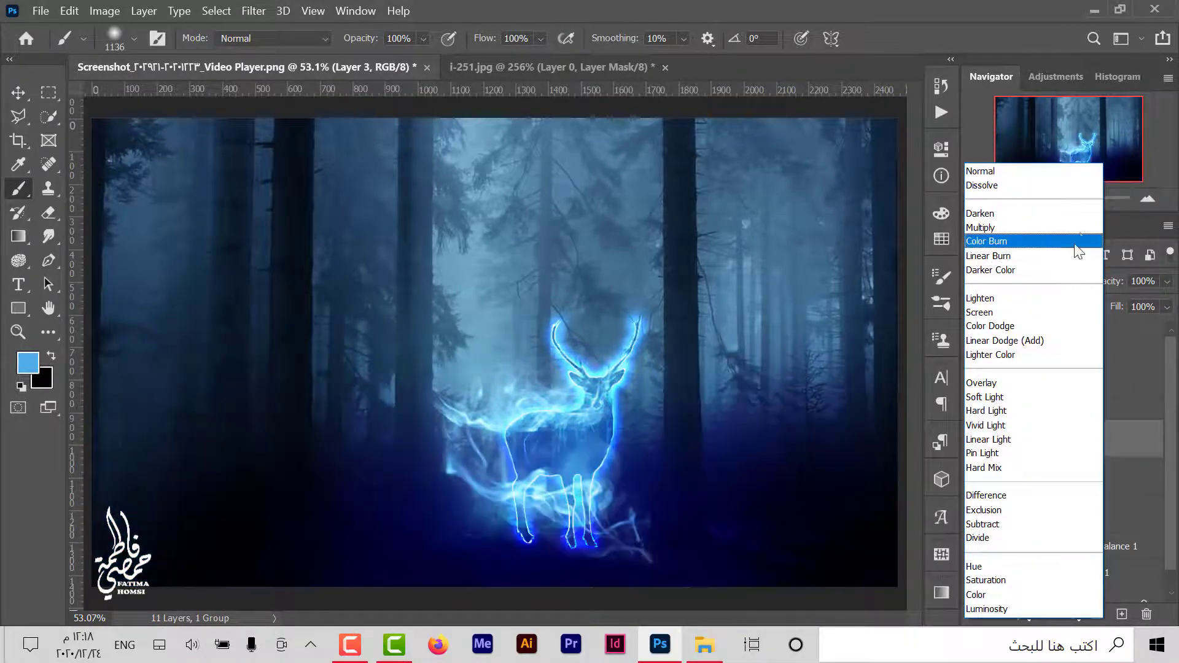
pyautogui.click(1082, 228)
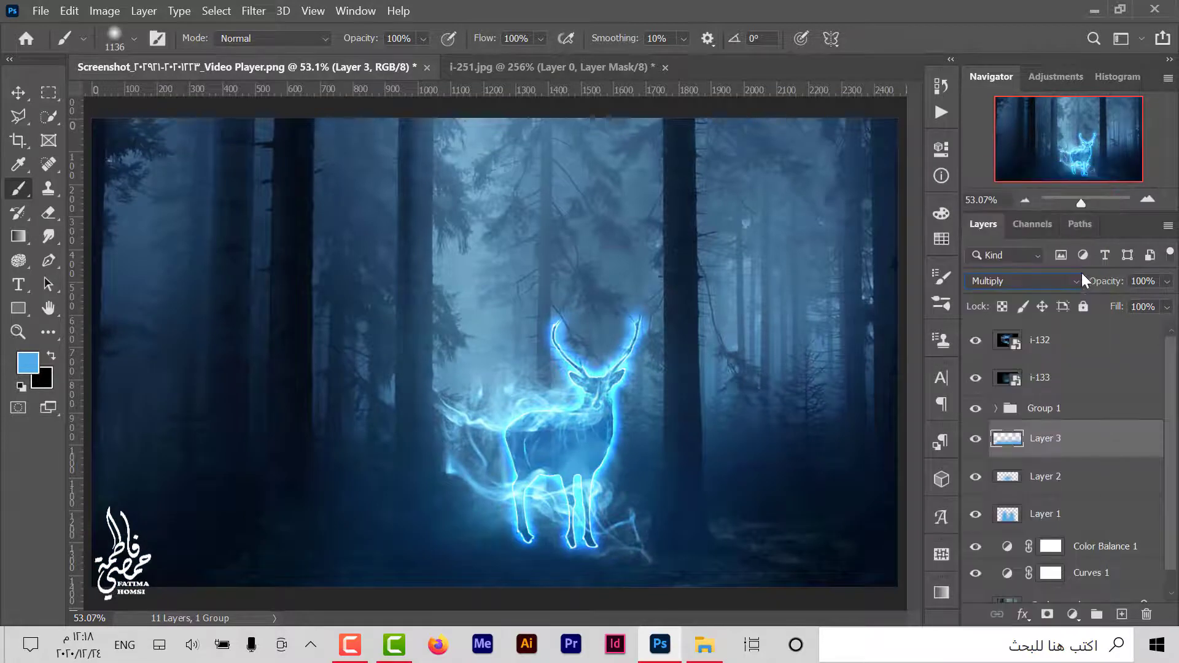
pyautogui.click(975, 439)
pyautogui.click(975, 440)
# Duplicate the i-133 smoke layer and move the copy up and to the right.
pyautogui.click(1088, 388)
pyautogui.hotkey('ctrl', 'j')
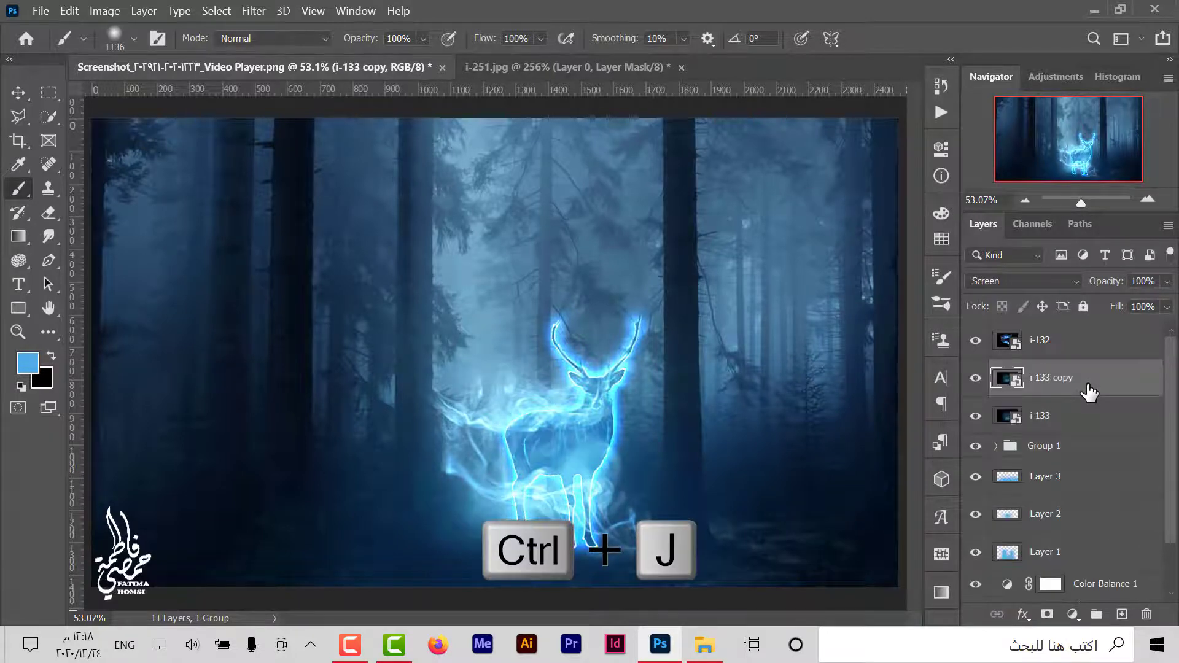
pyautogui.hotkey('ctrl', 't')
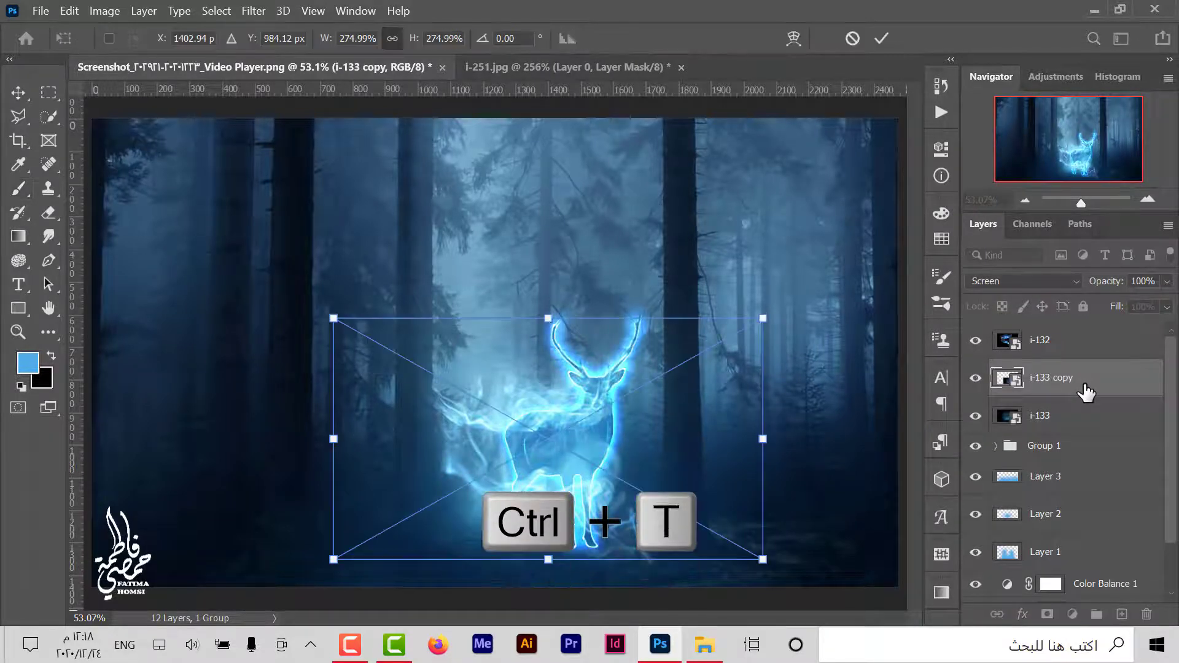
pyautogui.moveTo(577, 437)
pyautogui.mouseDown()
pyautogui.moveTo(616, 421)
pyautogui.moveTo(605, 424)
pyautogui.mouseUp()
pyautogui.click(880, 38)
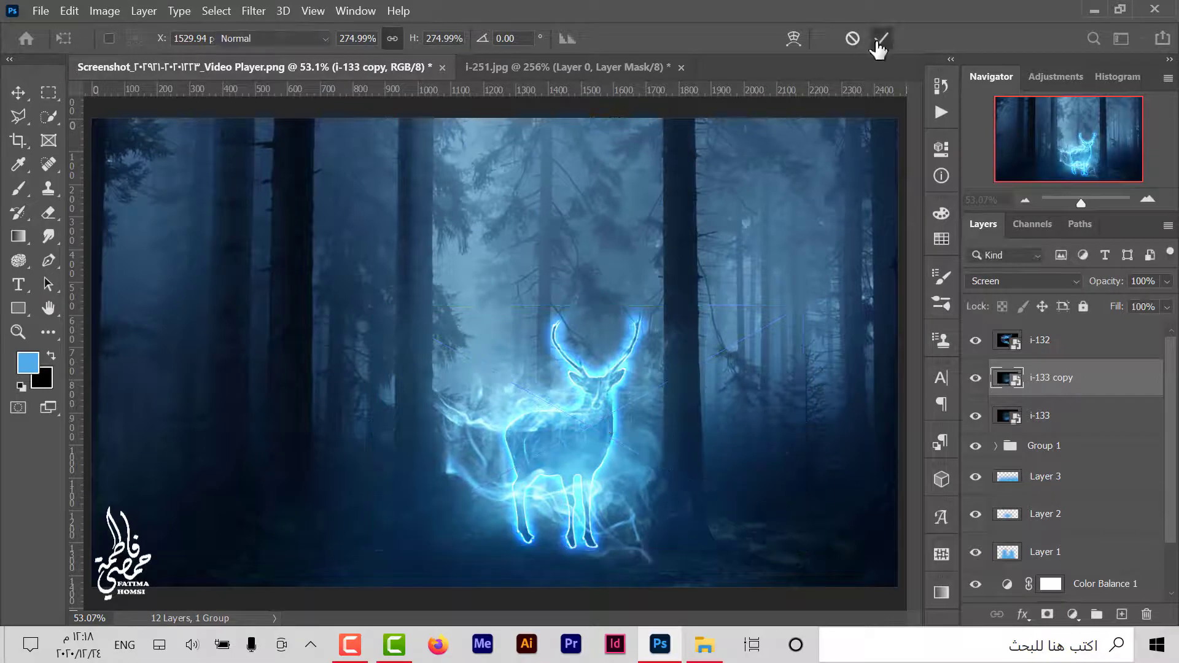
pyautogui.press('b')
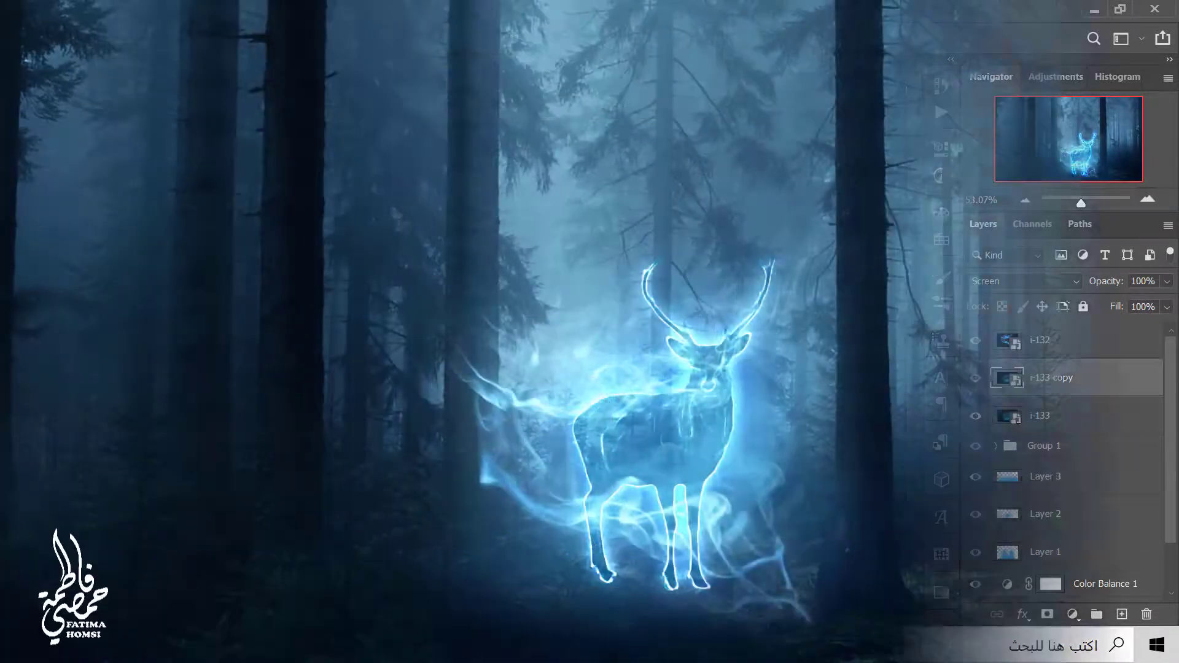